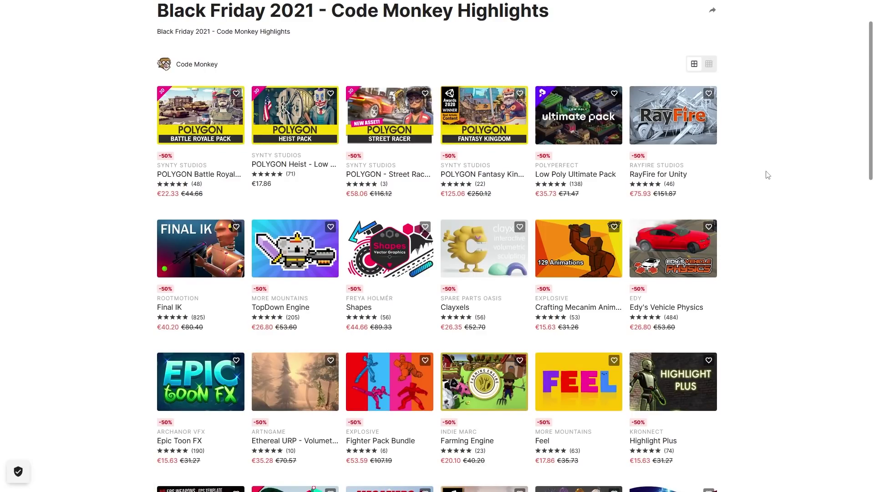
scroll(816, 145, "down", 2)
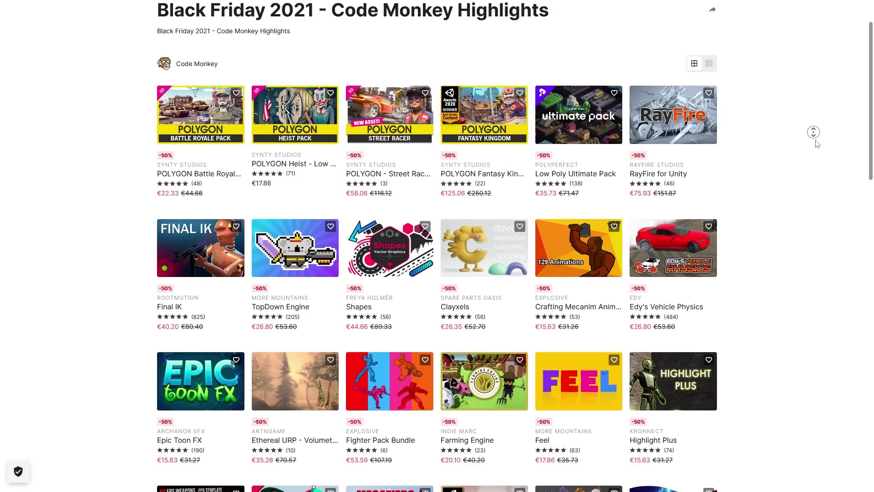
scroll(817, 148, "down", 2)
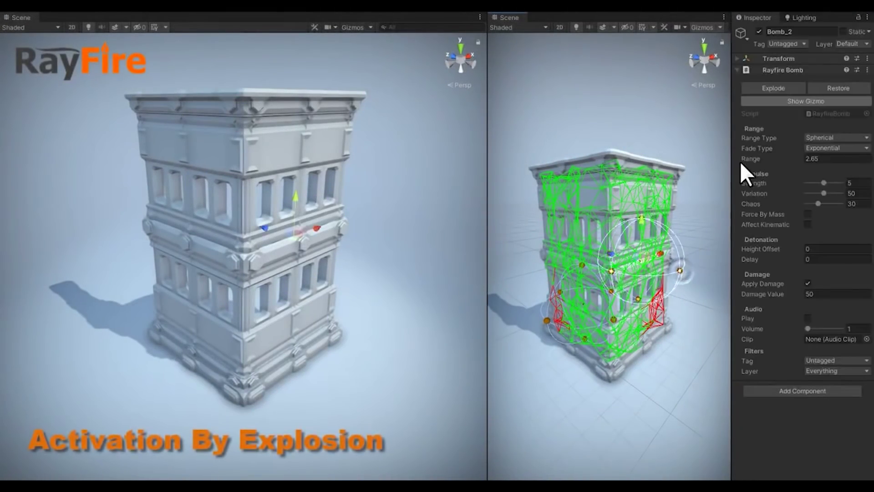
Step: Explode Bomb_2 and Bomb_1 to shatter the building in two blasts
left_click(773, 87)
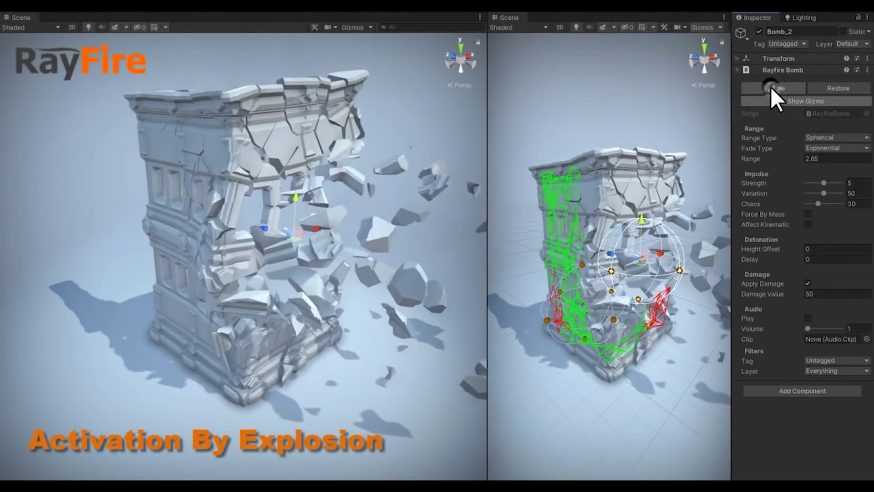
left_click(579, 295)
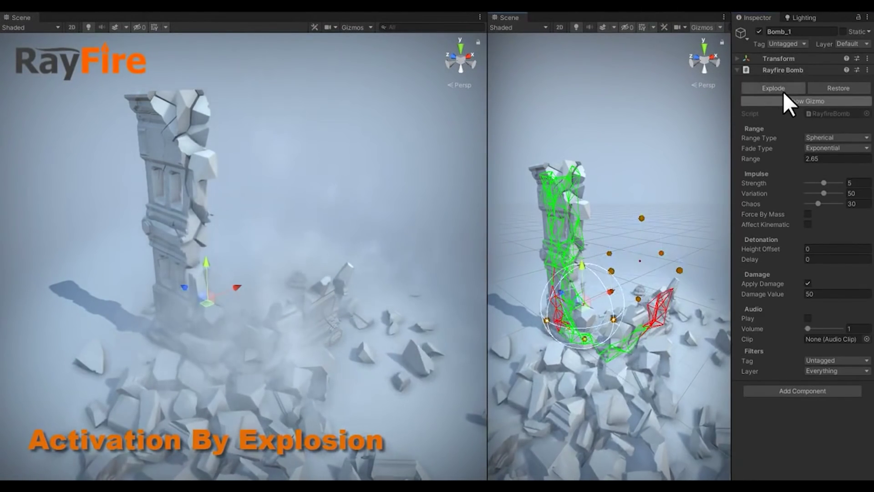
left_click(782, 91)
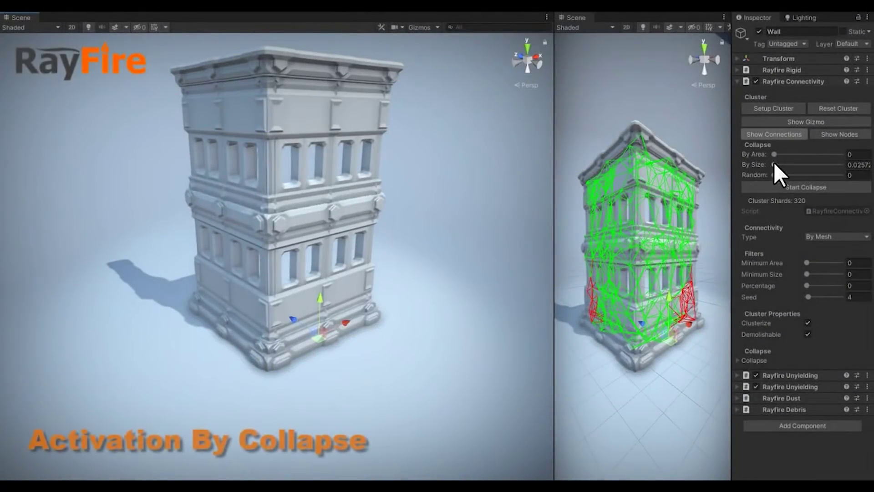
Step: Collapse the wall by raising its By Size collapse value, and demolish the selected columns
left_click_drag(774, 163, 820, 165)
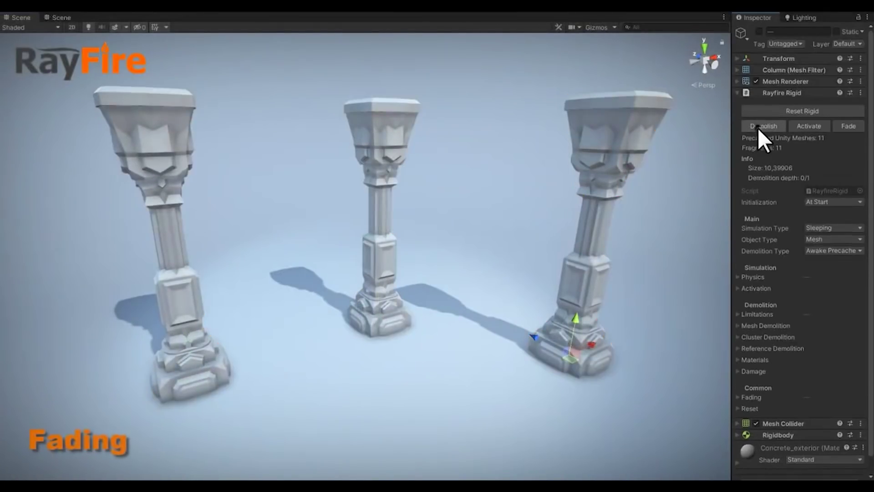
left_click(757, 127)
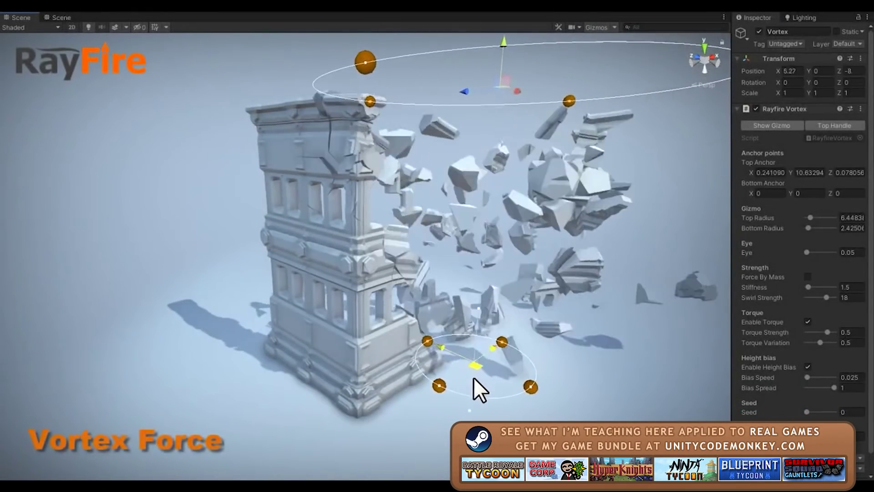
Step: Move the bottom anchor of the Vortex force across the ground beside the building
left_click_drag(473, 377, 514, 310)
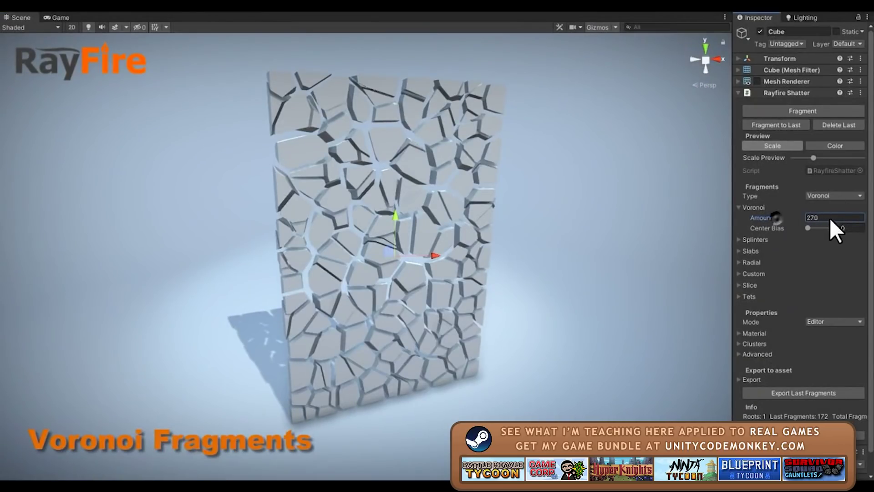
Step: Refragment the cube with a Voronoi amount of 272 and a center bias of 0.76
key("BackSpace")
type("2")
left_click_drag(808, 227, 827, 227)
left_click(776, 125)
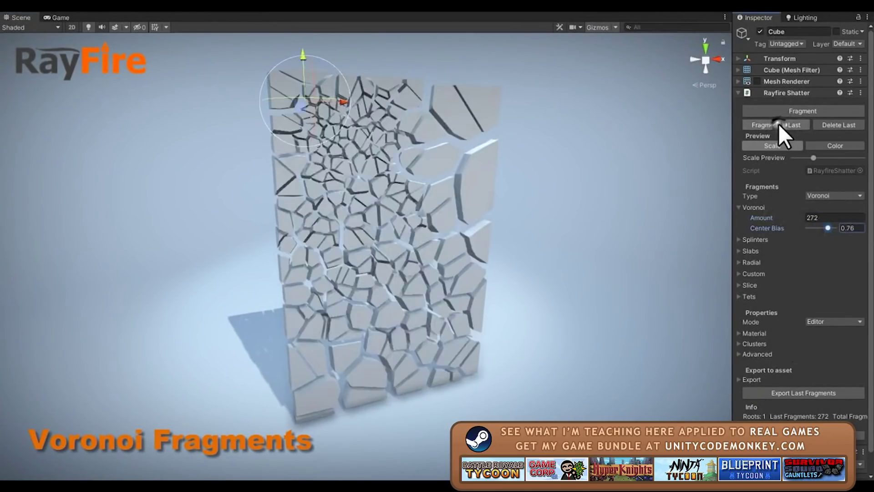
left_click(751, 125)
left_click(803, 125)
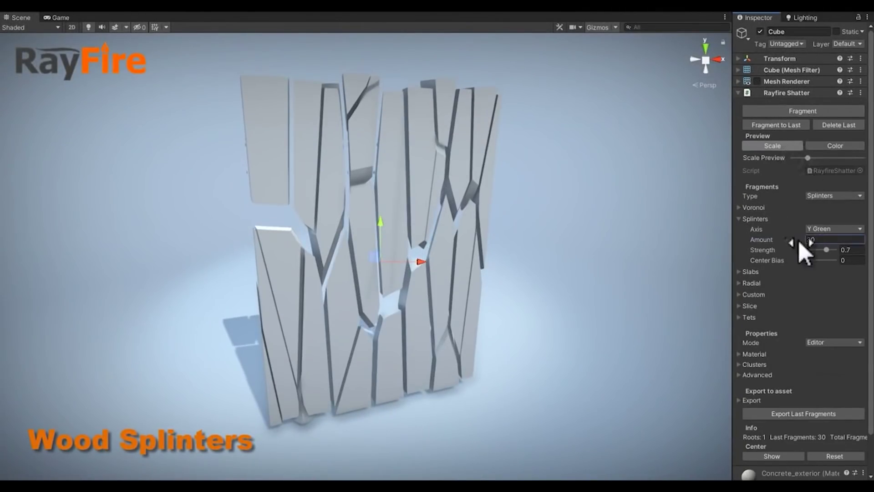
Step: Refragment the cube into 171 splinters along the X Red axis with a strength of 0.92
left_click(776, 125)
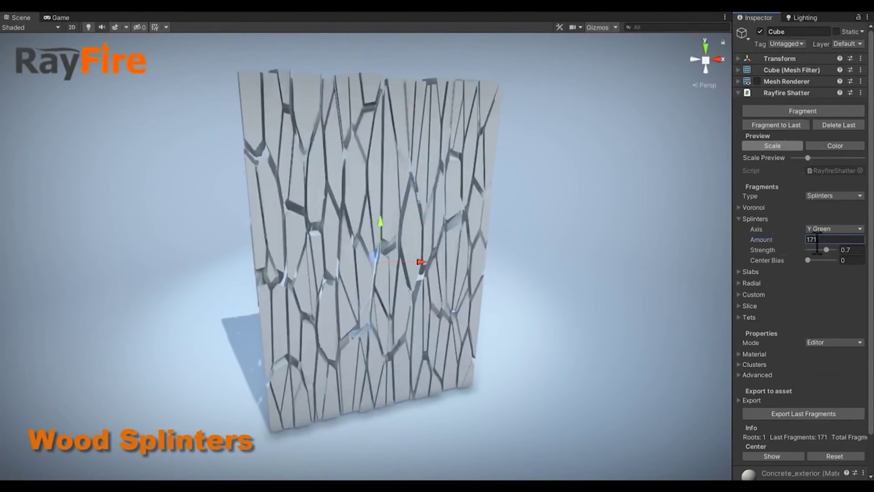
left_click(789, 121)
left_click(834, 229)
left_click(818, 242)
left_click(776, 125)
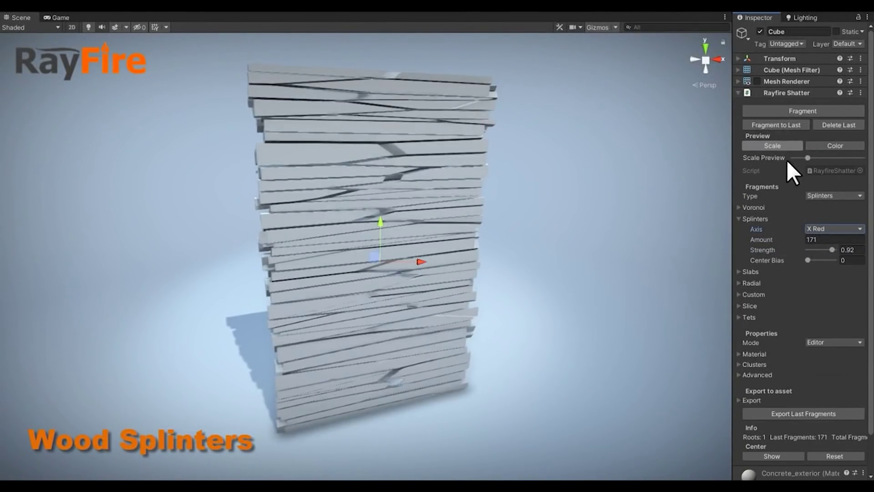
left_click(777, 124)
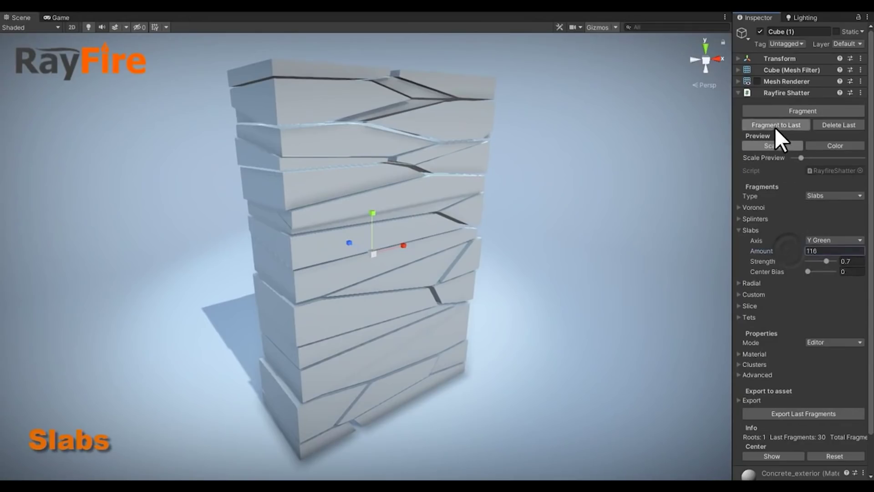
Step: Refragment Cube (1) into slabs with an amount of 179 and a strength of 0.92
left_click(775, 128)
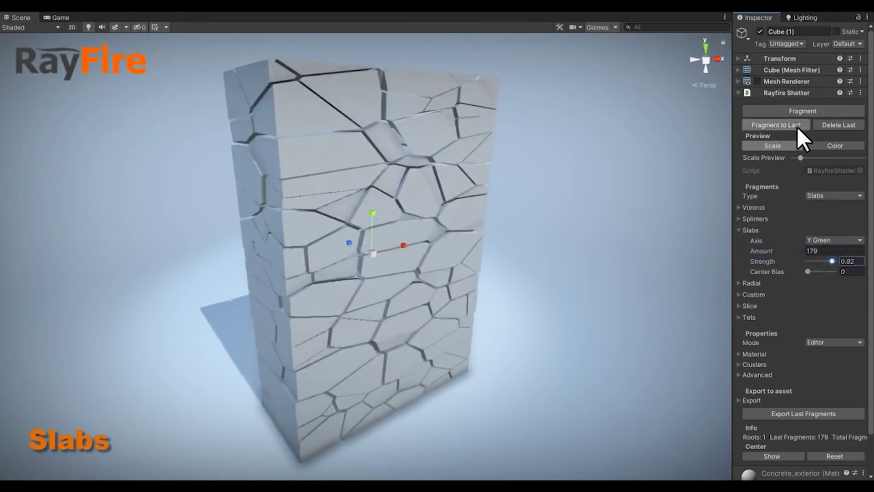
left_click(797, 126)
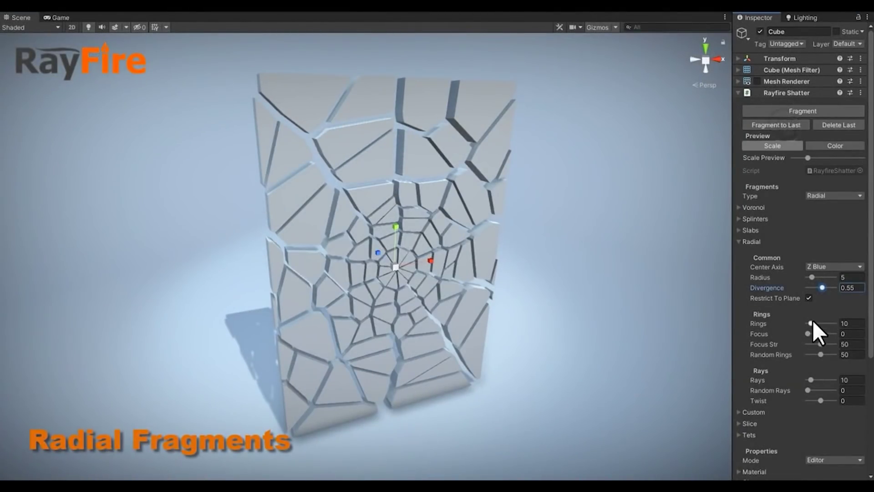
Step: Set the cube's radial fragments to 19 rings, 17 rays and a divergence of 0.27
left_click_drag(816, 379, 814, 379)
left_click_drag(823, 287, 814, 287)
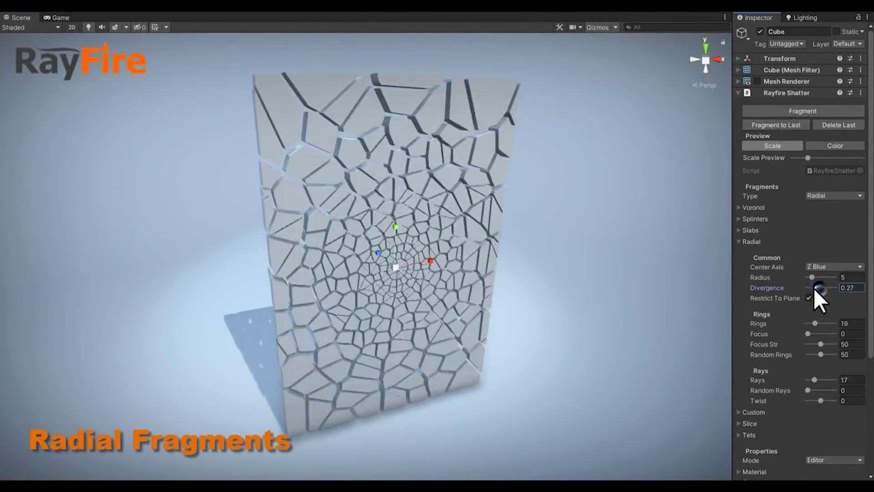
scroll(819, 399, "down", 5)
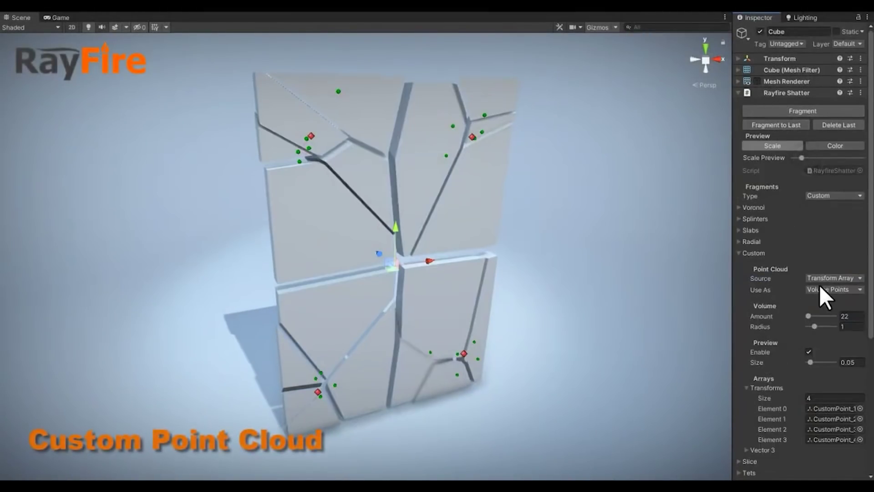
Step: Refragment the cube from its custom point cloud and move a custom point across the cube
left_click(796, 122)
left_click_drag(313, 136, 452, 353)
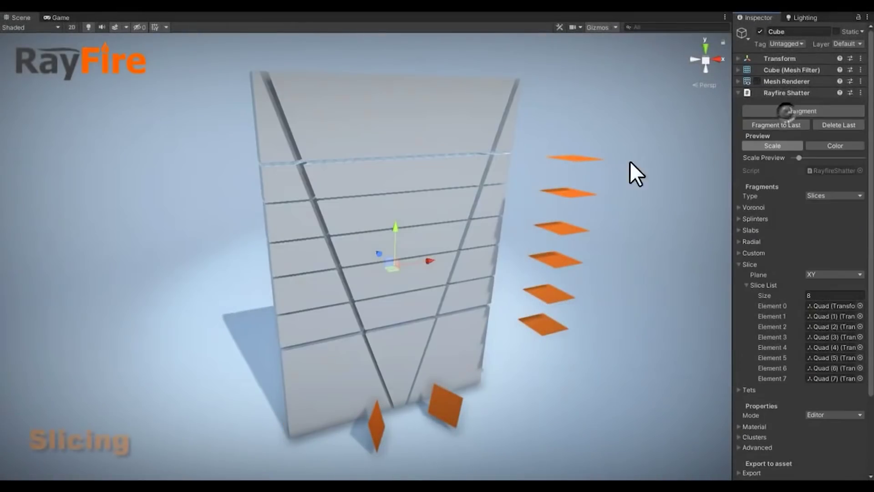
Step: Reposition the slicing quads around the cube and refragment it along them
left_click(546, 325)
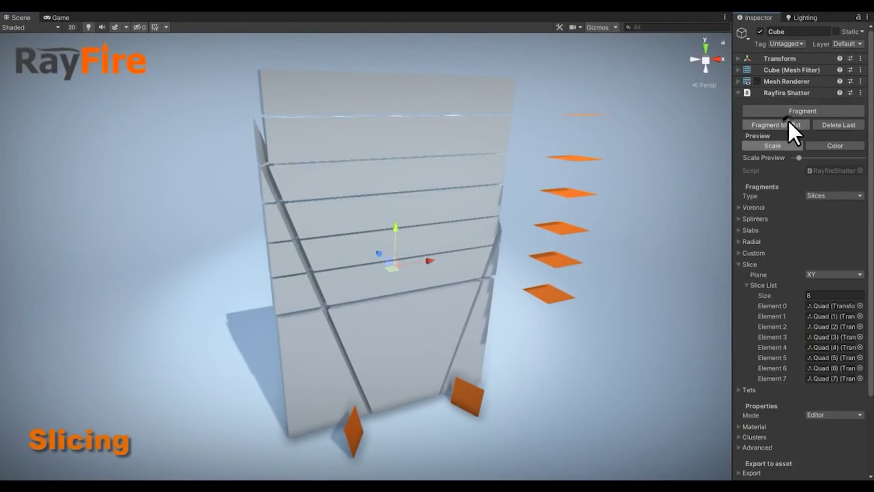
left_click(790, 127)
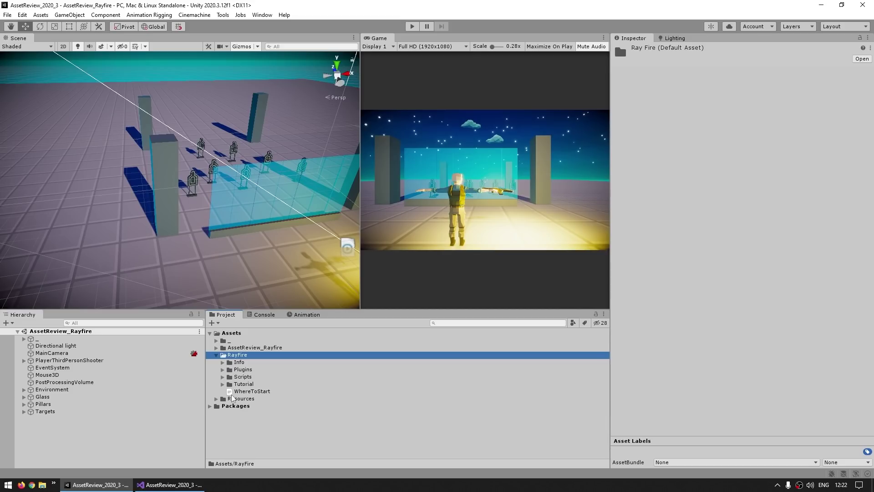
Step: Read the WhereToStart file in the RayFire asset folder and open its video tutorial playlist
left_click(242, 392)
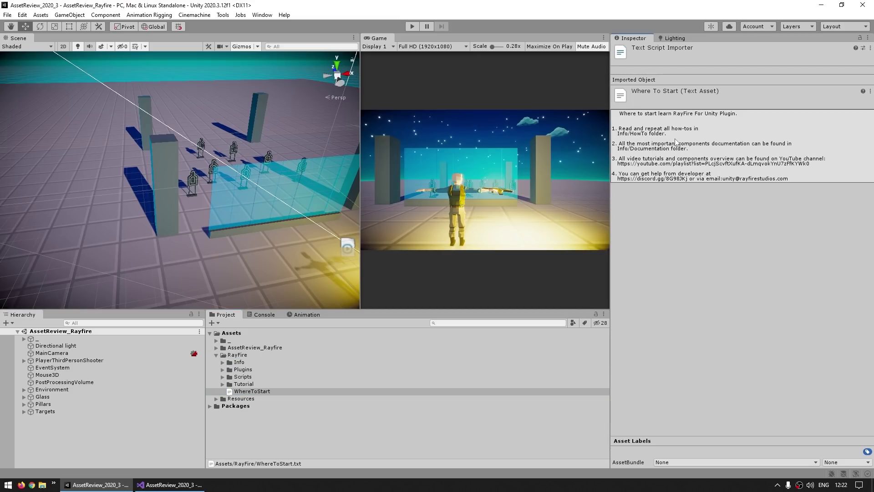
left_click(223, 362)
double_click(241, 376)
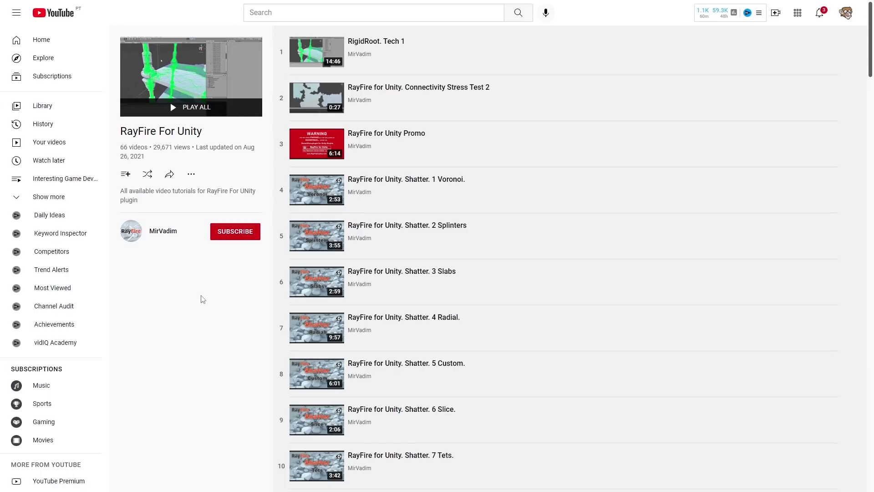
Step: Look through the tutorial videos in the RayFire For Unity playlist on YouTube
scroll(203, 299, "down", 10)
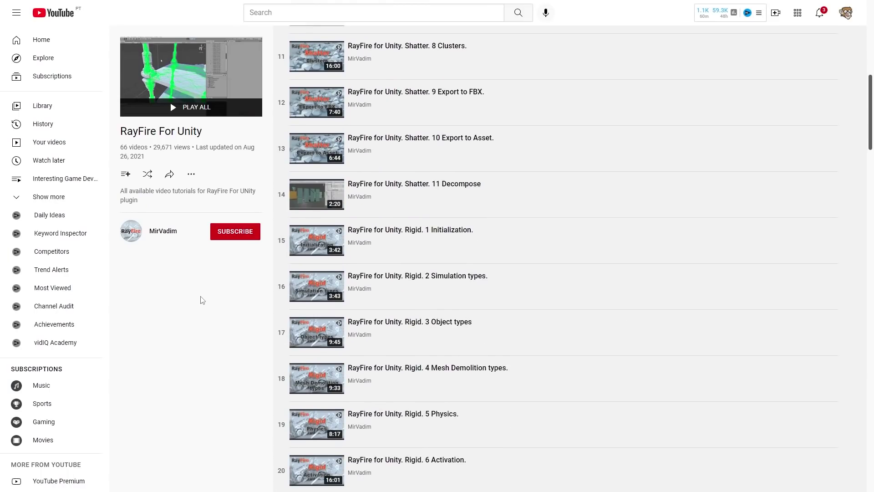
scroll(203, 299, "down", 20)
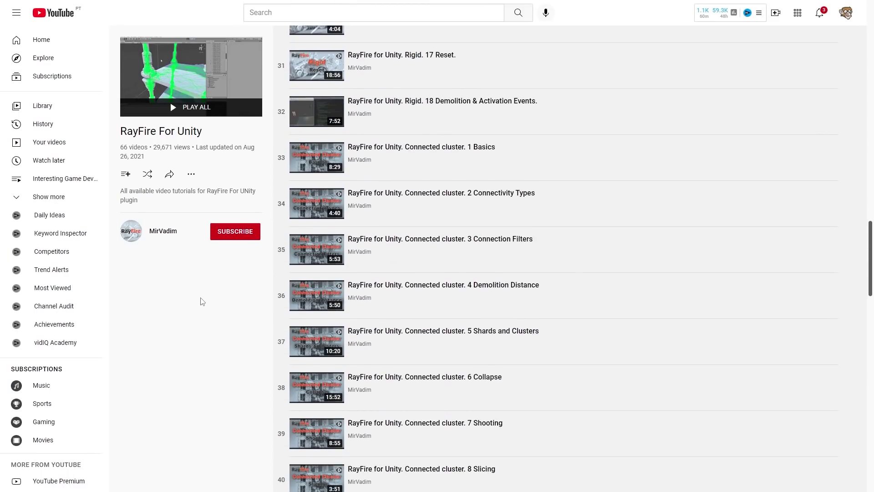
scroll(203, 301, "down", 7)
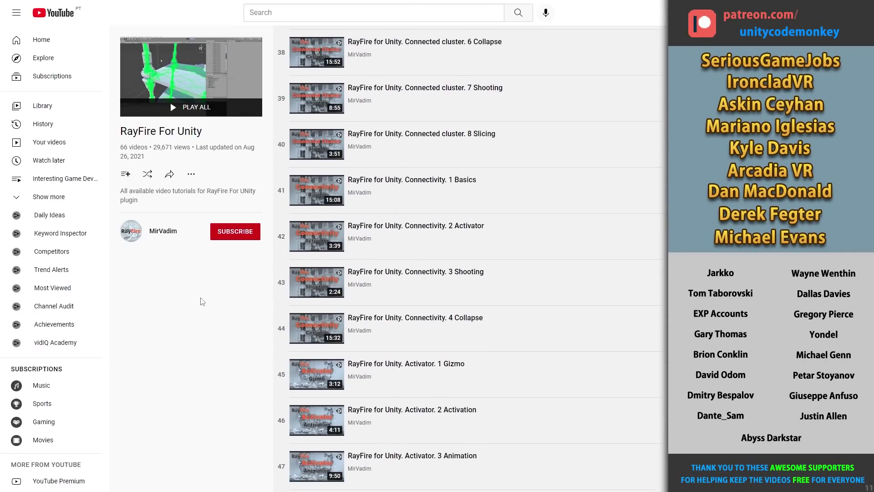
scroll(203, 301, "down", 19)
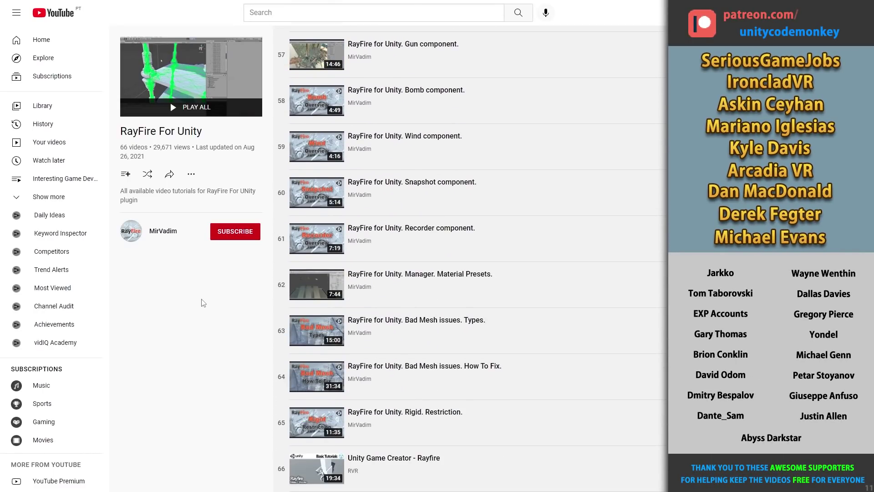
scroll(222, 420, "up", 20)
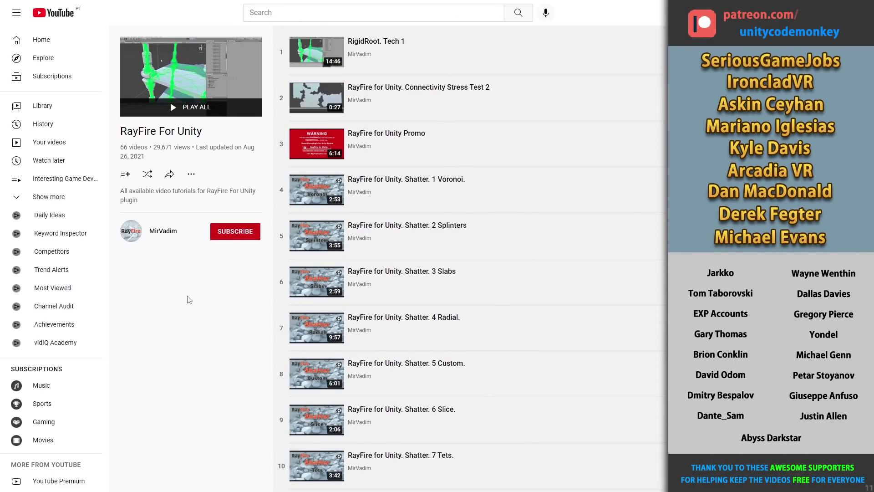
Step: Switch back to Unity and open the RayFire Rigid document from the RayFire Info/Documentation folder
key("alt+Tab")
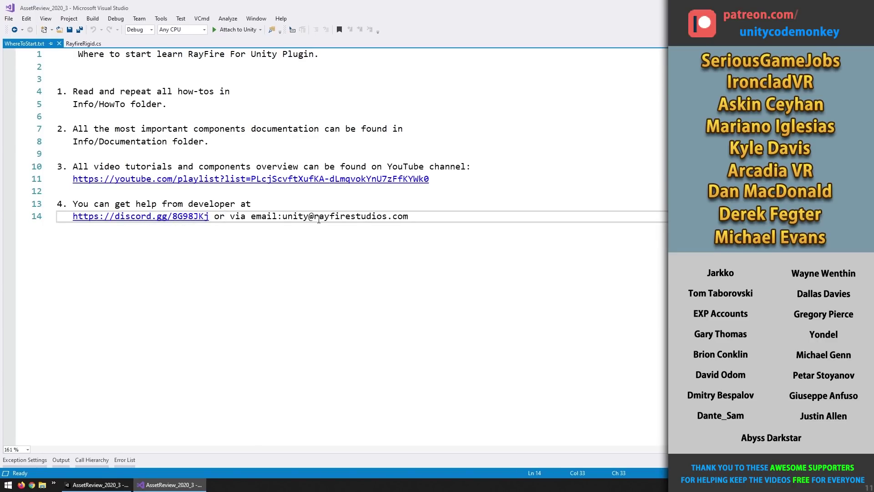
key("alt+Tab")
left_click(230, 369)
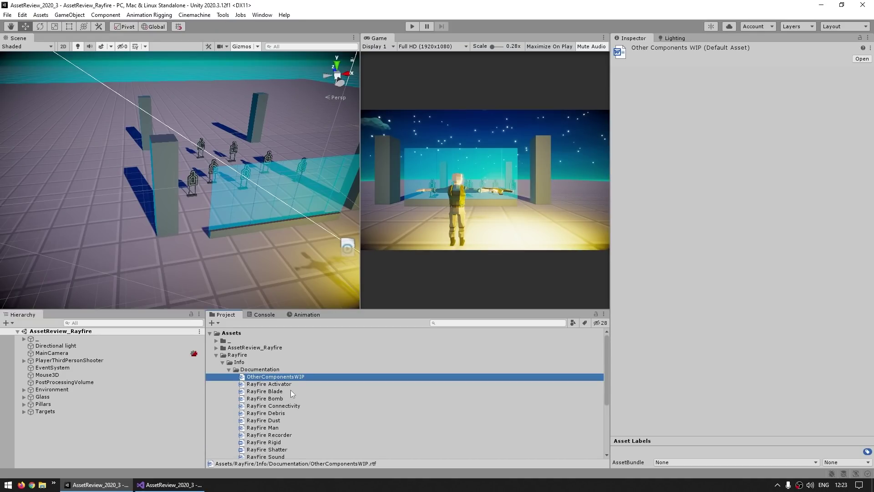
scroll(310, 386, "down", 3)
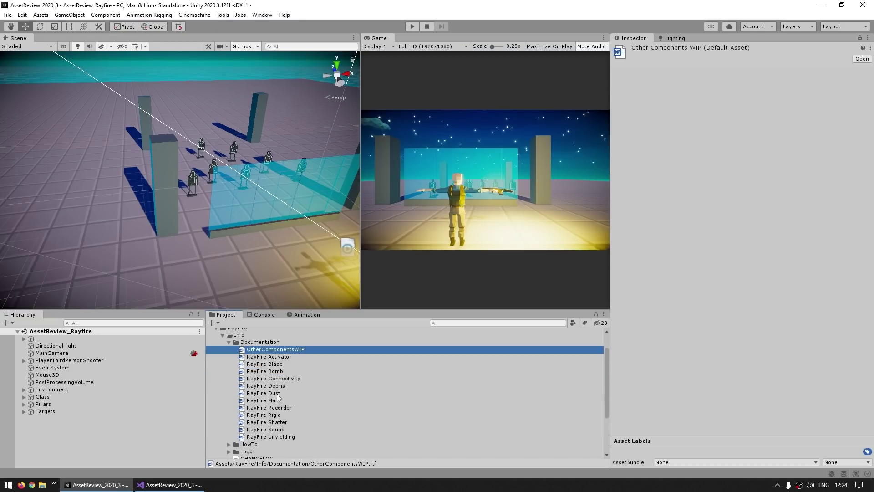
left_click(257, 416)
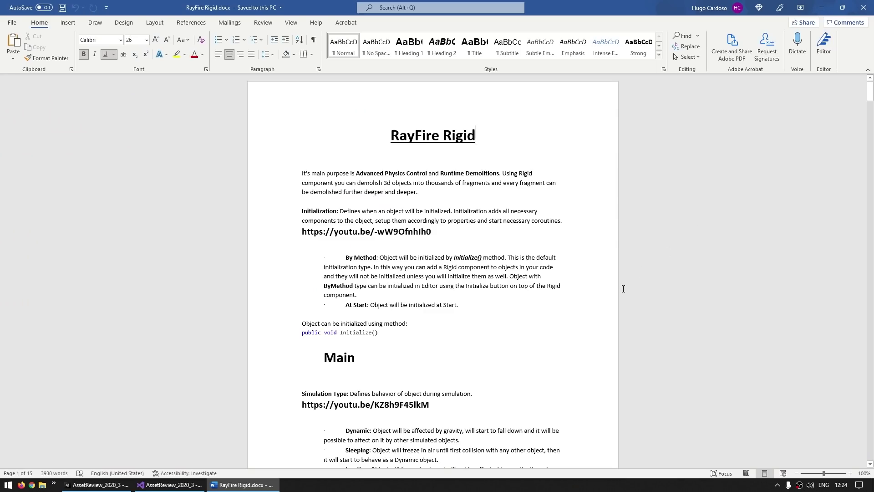
Step: Read the RayFire Rigid document's sections on its main purpose, the initialization options with their video link, and the simulation types
scroll(623, 288, "down", 15)
left_click_drag(870, 111, 870, 81)
left_click_drag(393, 171, 302, 172)
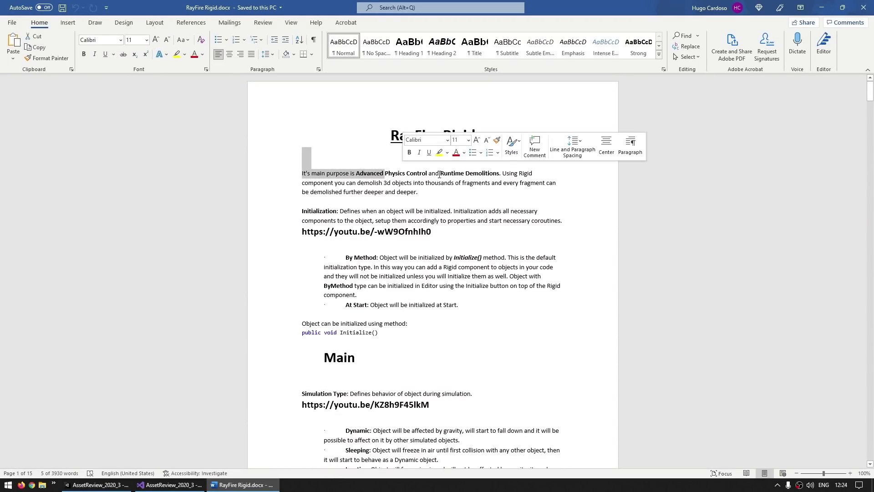
left_click_drag(429, 173, 499, 174)
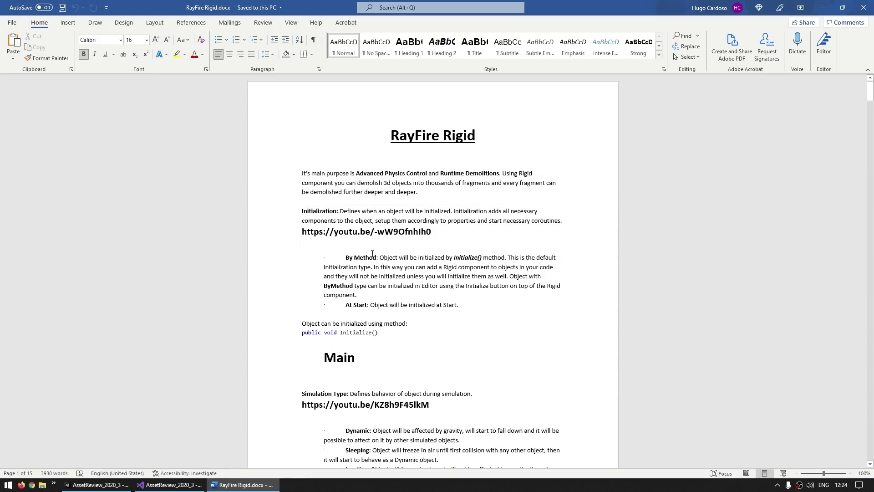
left_click_drag(346, 257, 376, 258)
left_click(416, 286)
triple_click(395, 237)
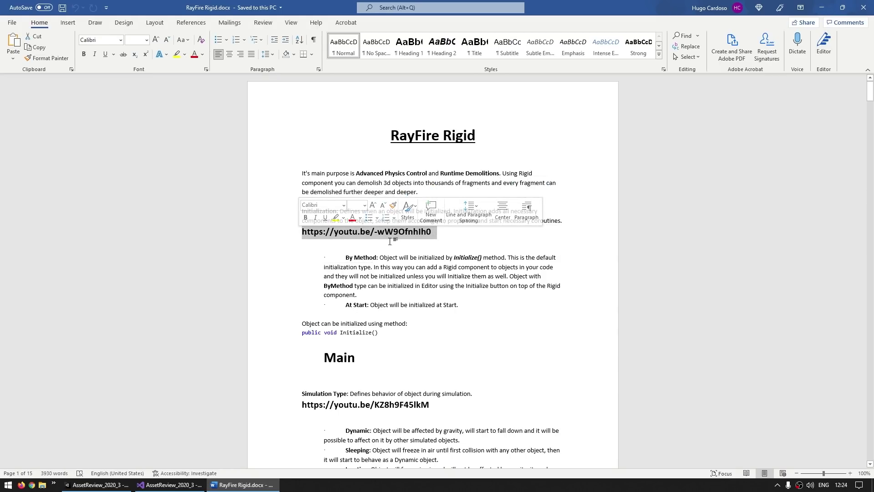
scroll(365, 287, "down", 4)
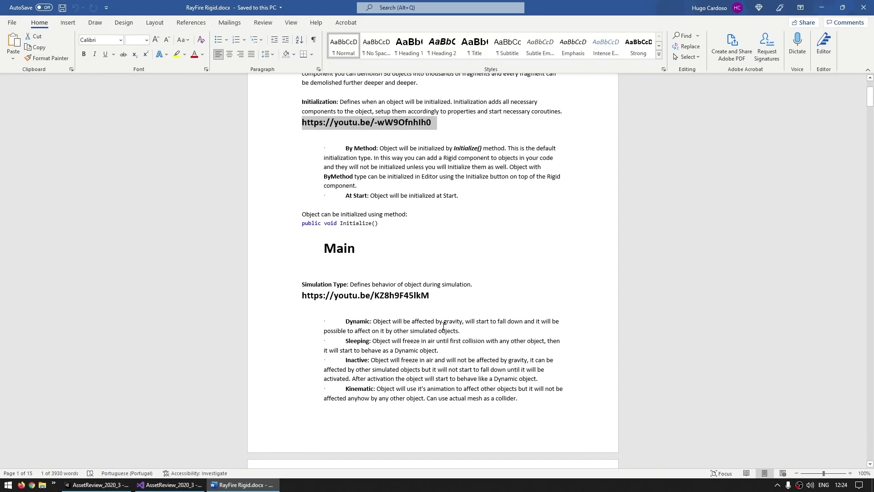
Step: Read the RayFire Rigid document's remaining sections on object types, demolition types, physics, colliders and activation, and return to Unity
left_click(426, 320)
scroll(383, 270, "down", 4)
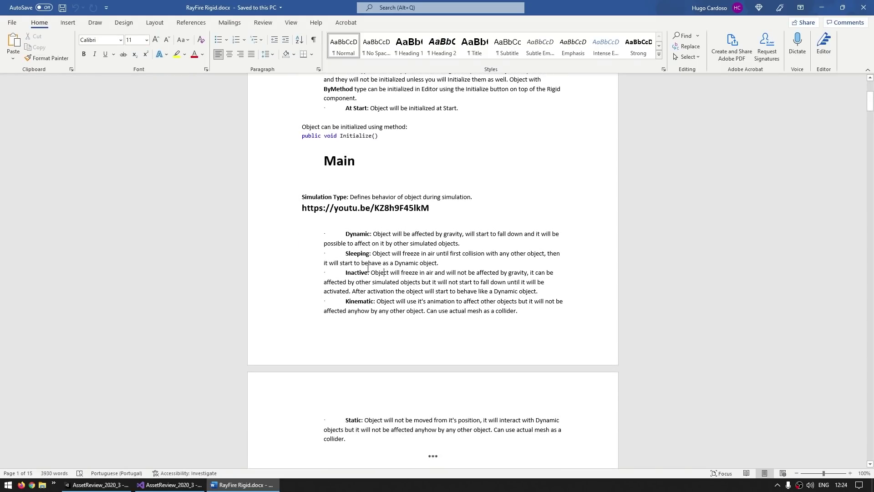
scroll(368, 269, "down", 20)
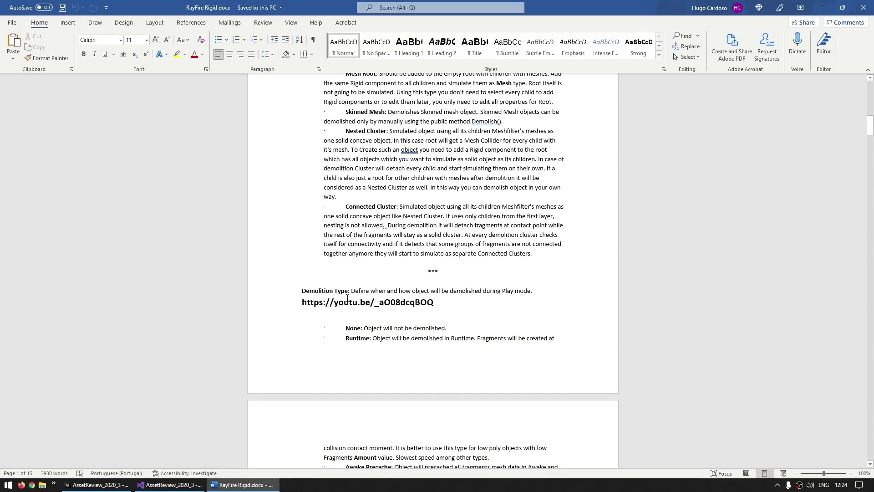
scroll(347, 298, "down", 12)
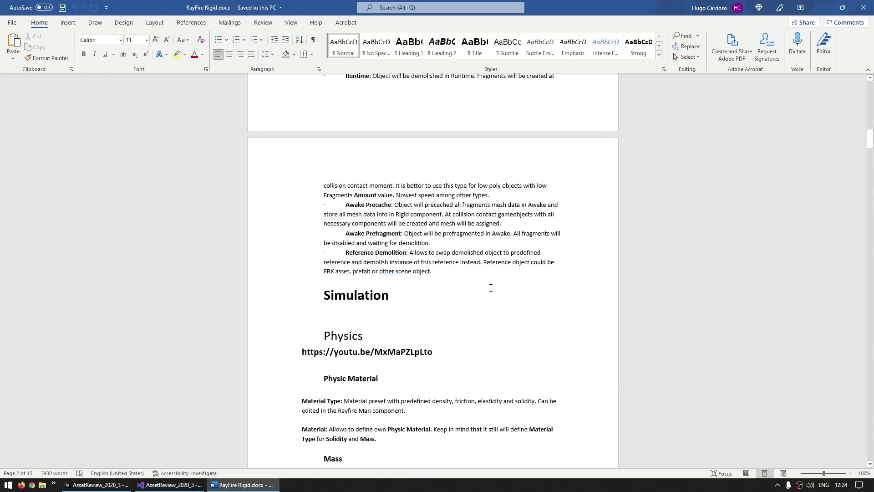
scroll(490, 288, "down", 20)
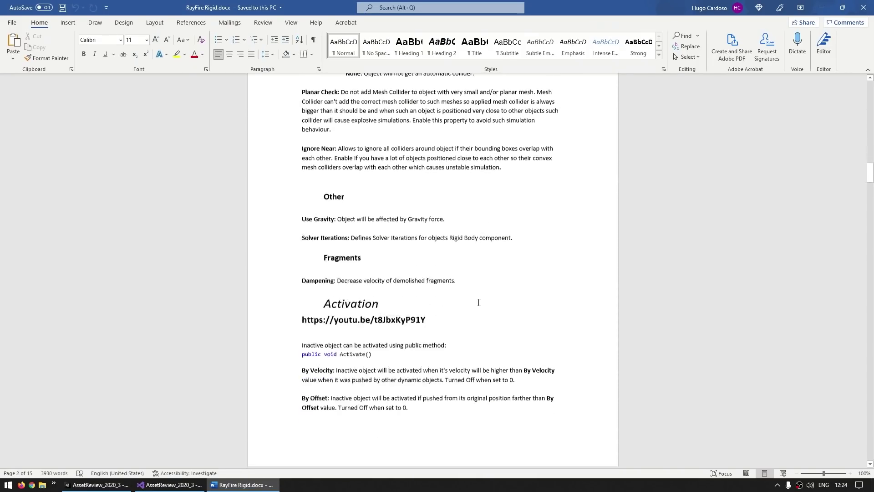
scroll(478, 302, "down", 5)
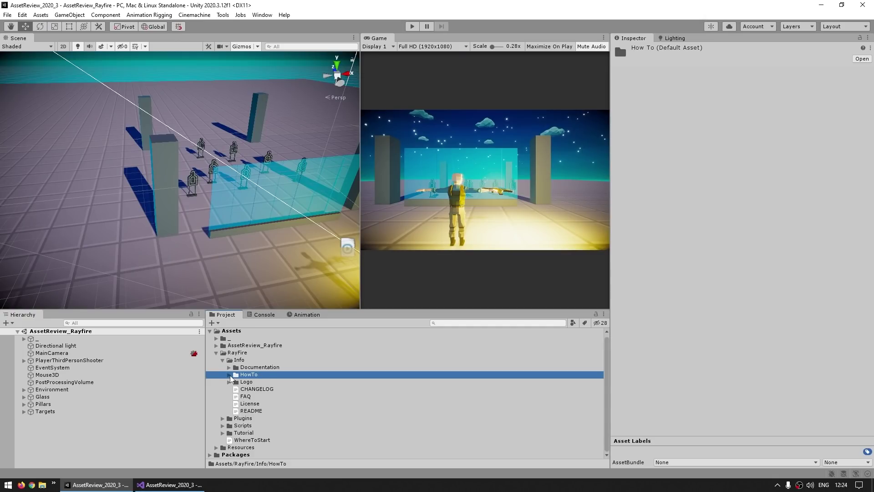
Step: Expand the RayFire/Info/HowTo/Demolition folder and look through its demolition guides
left_click(229, 374)
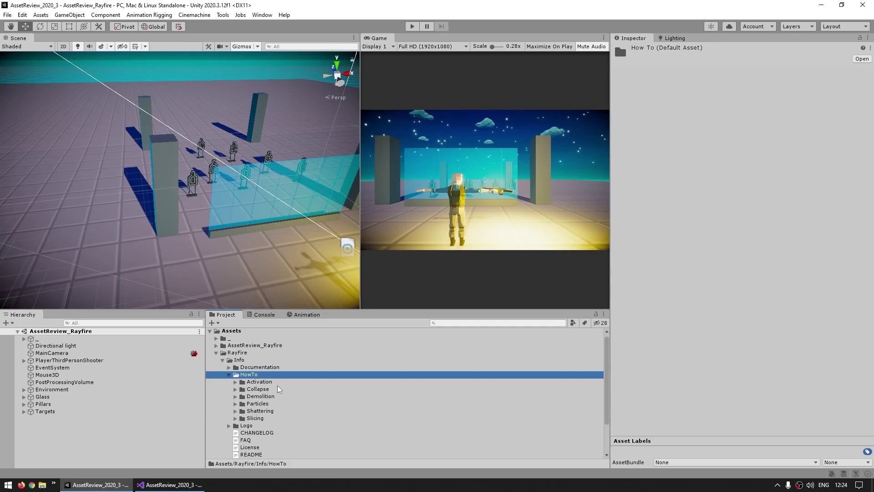
left_click(235, 396)
scroll(318, 384, "down", 1)
left_click(301, 399)
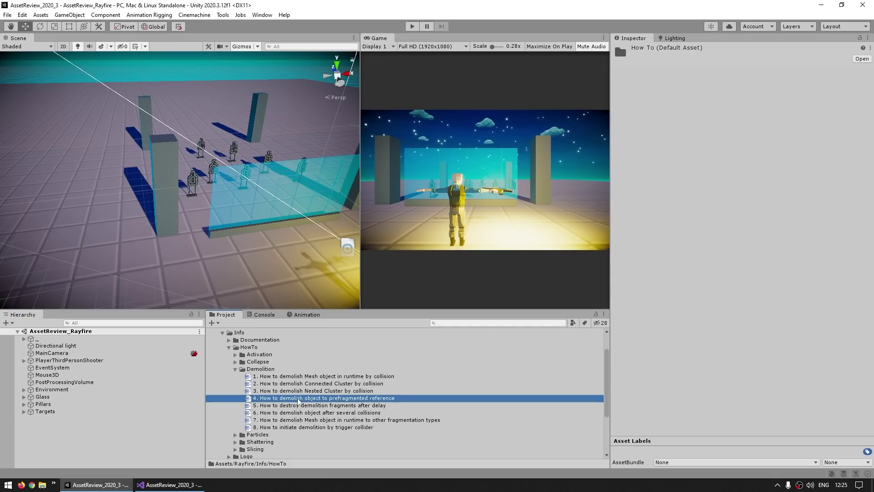
left_click(295, 420)
left_click(297, 398)
left_click(296, 382)
left_click(305, 405)
left_click(304, 391)
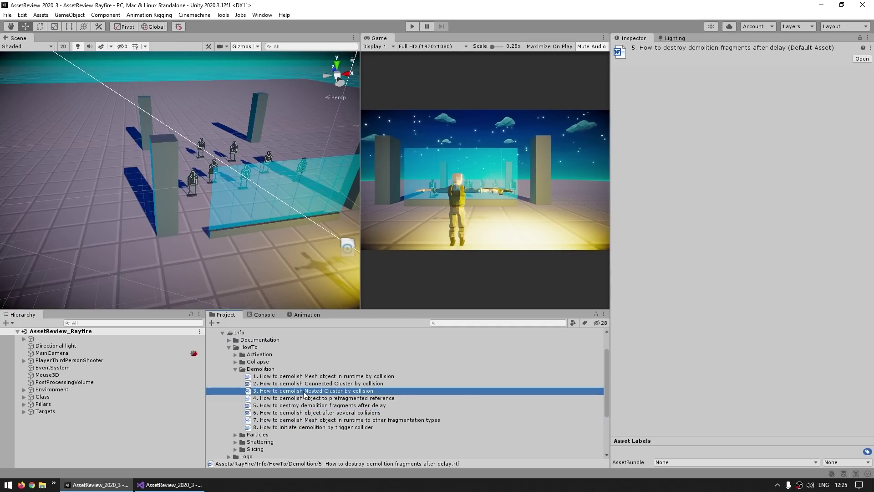
left_click(305, 377)
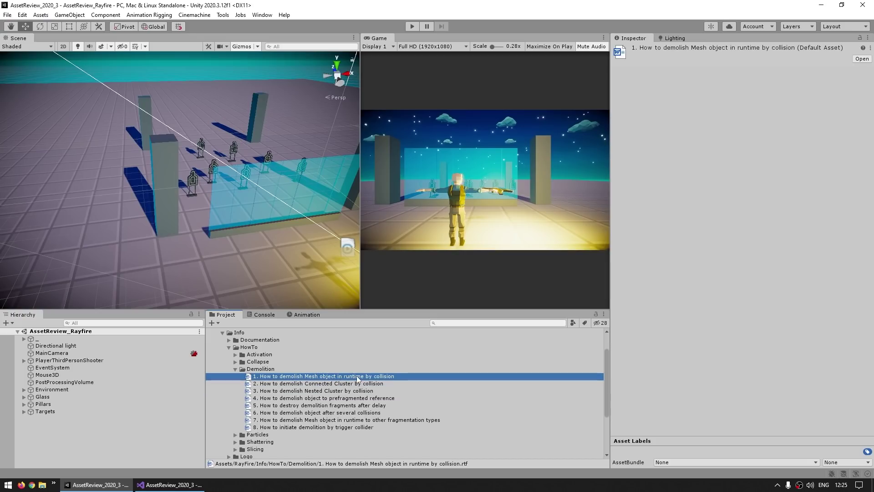
Step: Open the guide "1. How to demolish Mesh object in runtime by collision", skim its instructions and close it
double_click(379, 379)
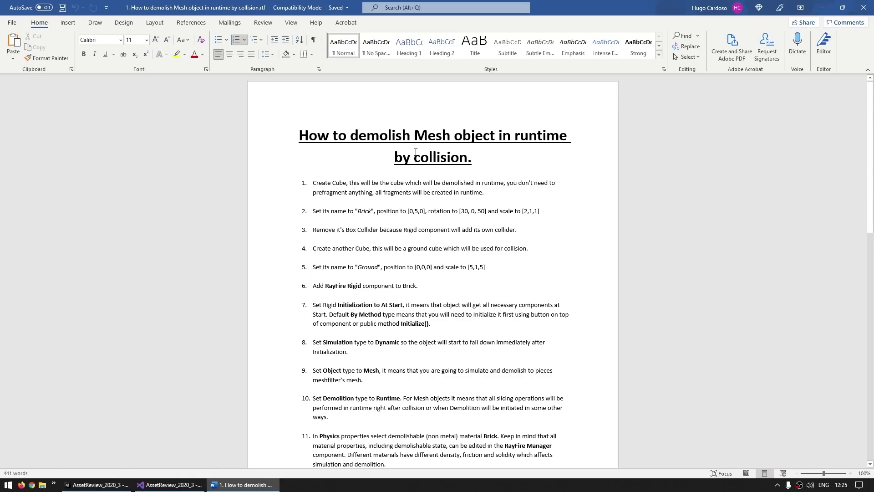
scroll(378, 395, "down", 4)
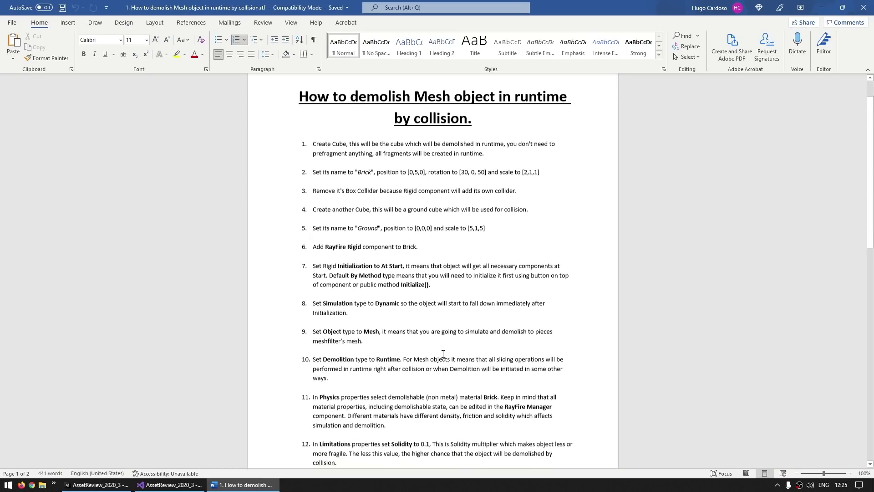
scroll(409, 319, "up", 4)
left_click(426, 281)
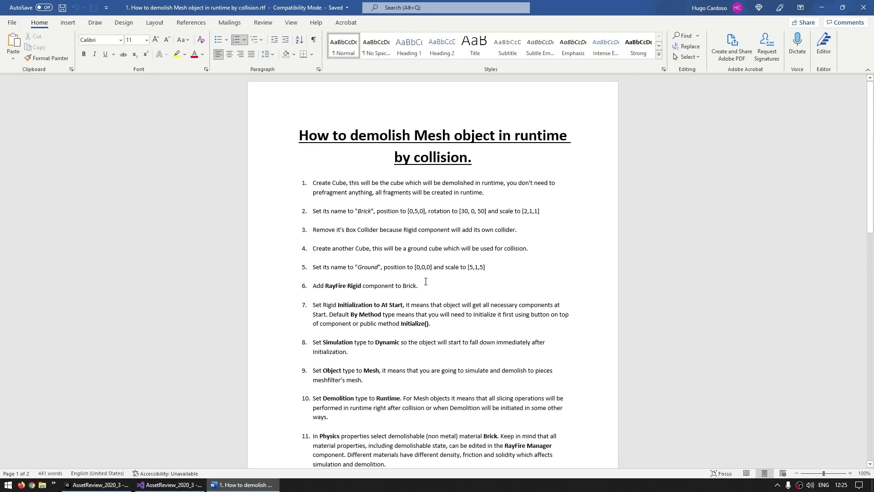
key("alt+F4")
Step: Open the "1 Shatter. Types. Voronoi" scene from the RayFire/Tutorial/Scenes/1 Shatter folder
scroll(249, 382, "down", 3)
left_click(251, 367)
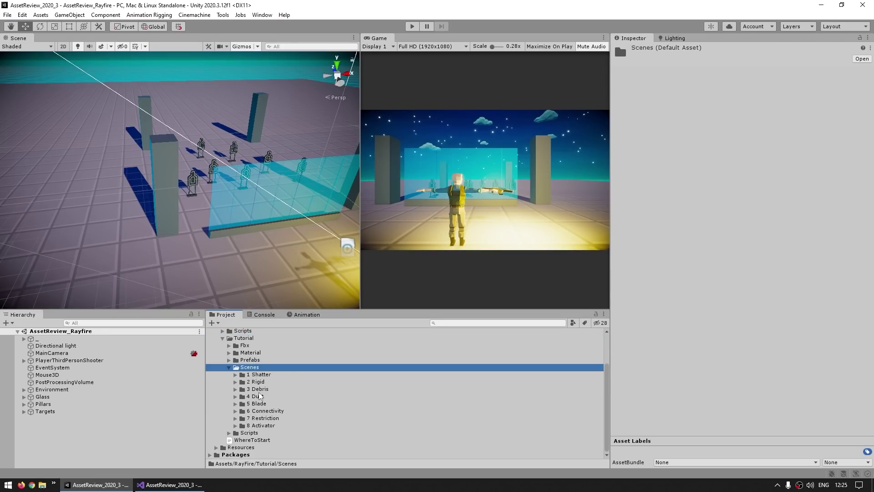
left_click(236, 375)
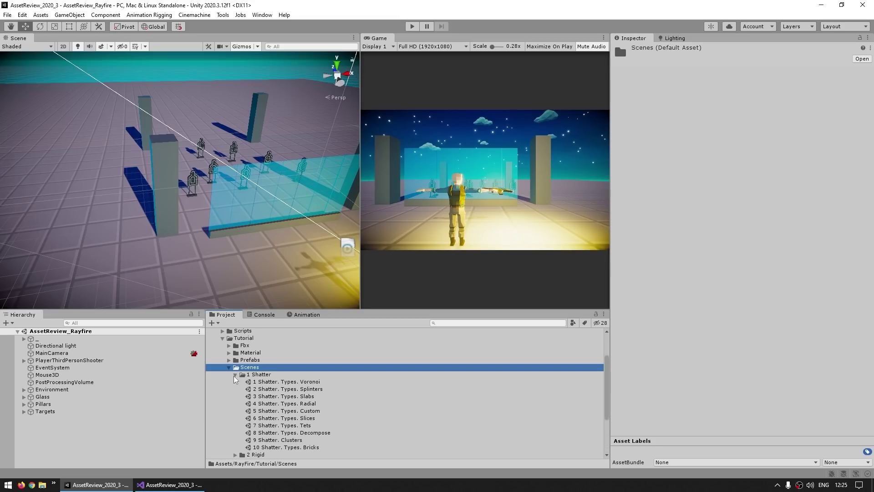
scroll(280, 388, "down", 3)
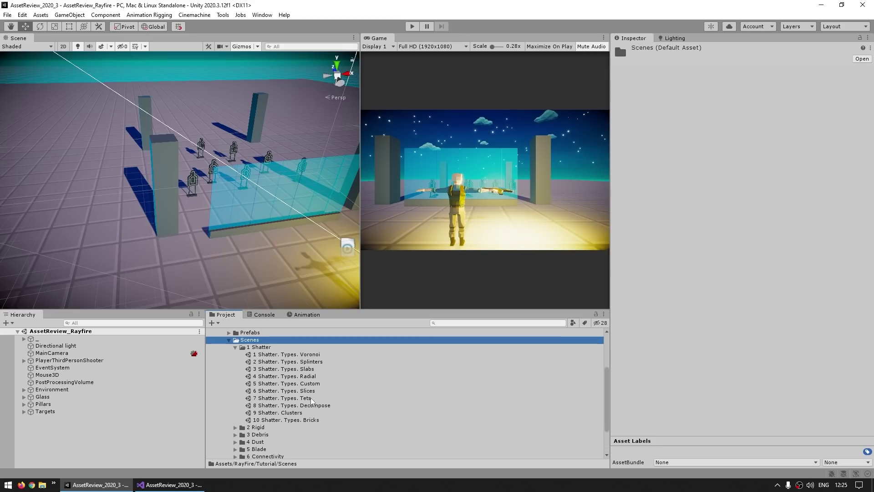
left_click(303, 354)
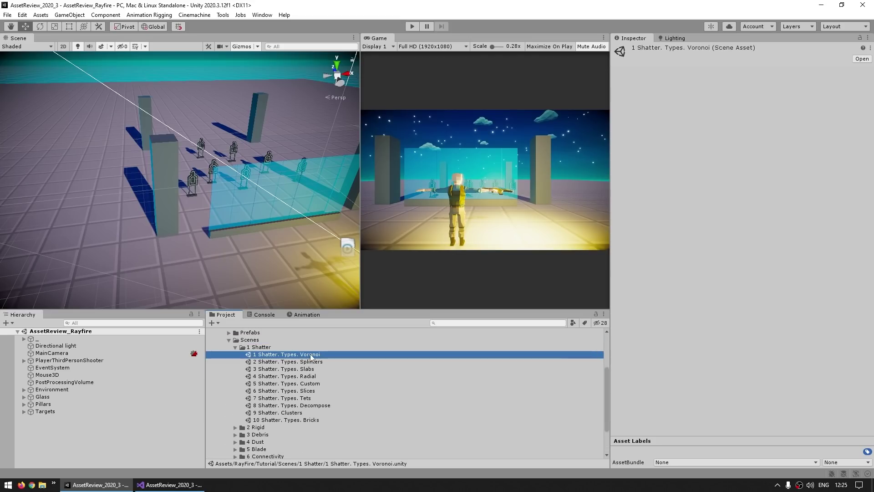
double_click(311, 355)
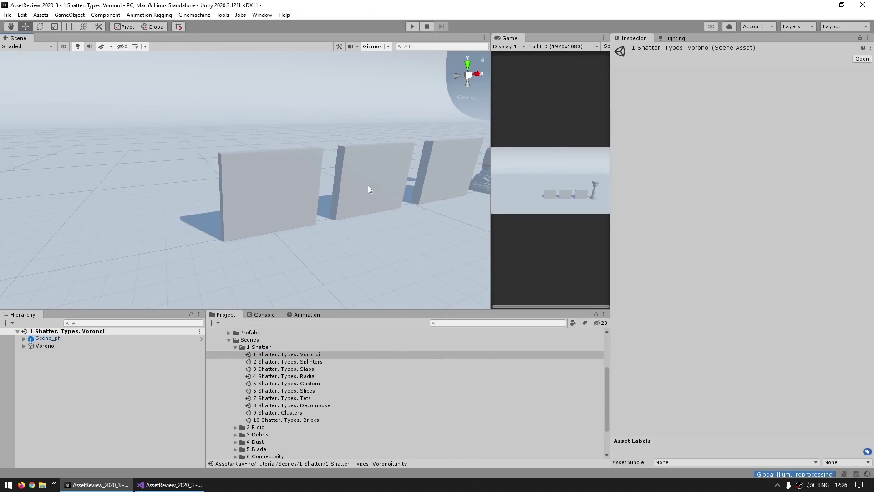
Step: Select the Voronoi_30 wall and collapse its Mesh Filter and Mesh Renderer components above the Rayfire Shatter settings
left_click(260, 216)
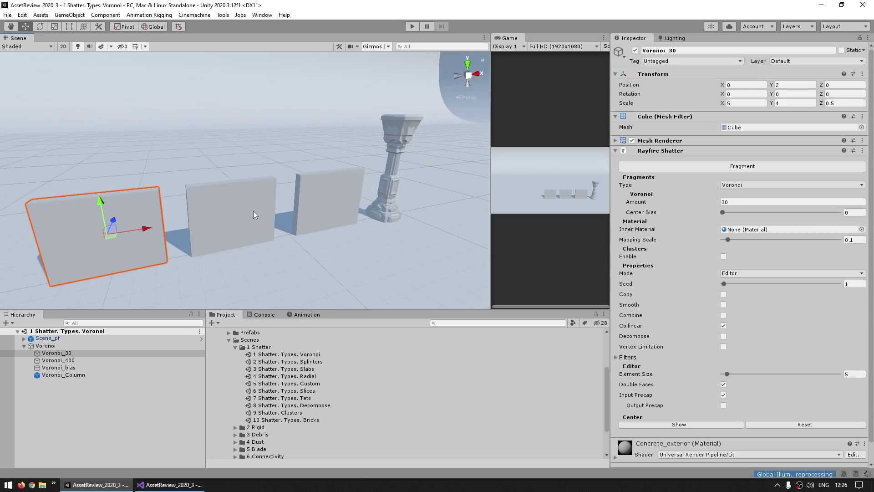
left_click(671, 141)
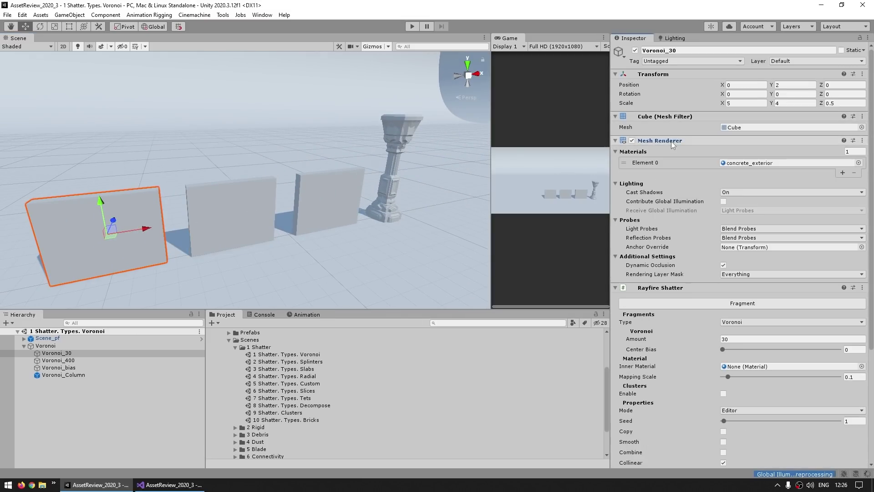
left_click(671, 142)
left_click(671, 116)
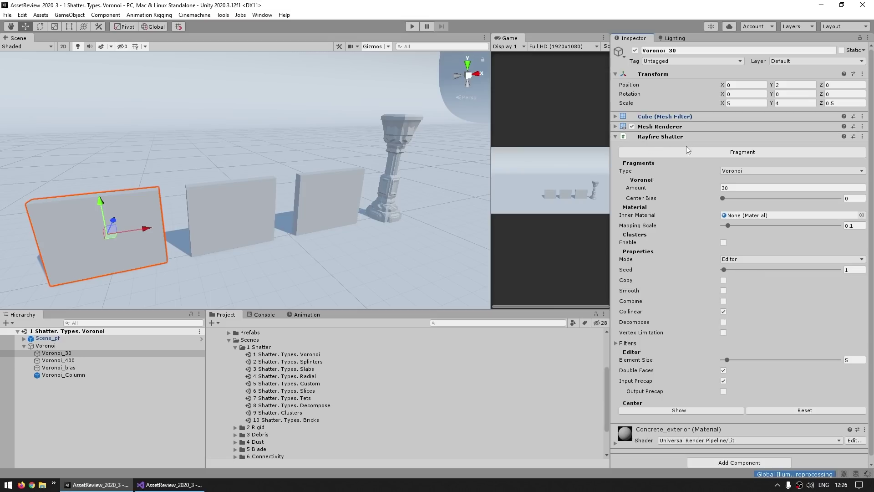
middle_click_drag(72, 207, 230, 174)
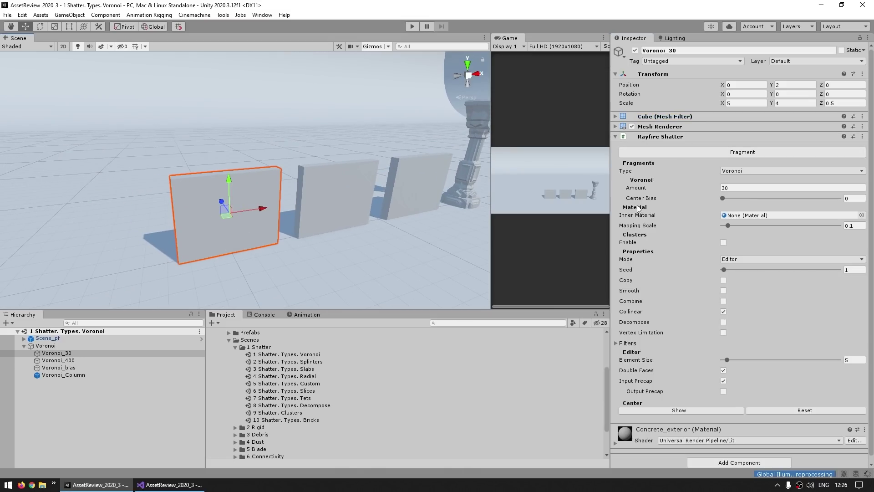
Step: Fragment the Voronoi_30 wall with Rayfire Shatter and select individual pieces to inspect them
left_click(744, 153)
scroll(219, 239, "up", 5)
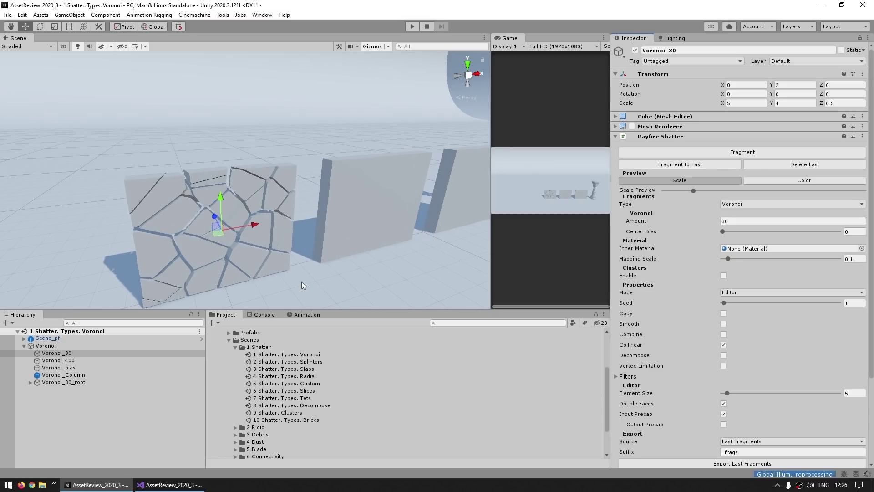
left_click(214, 244)
left_click(245, 206)
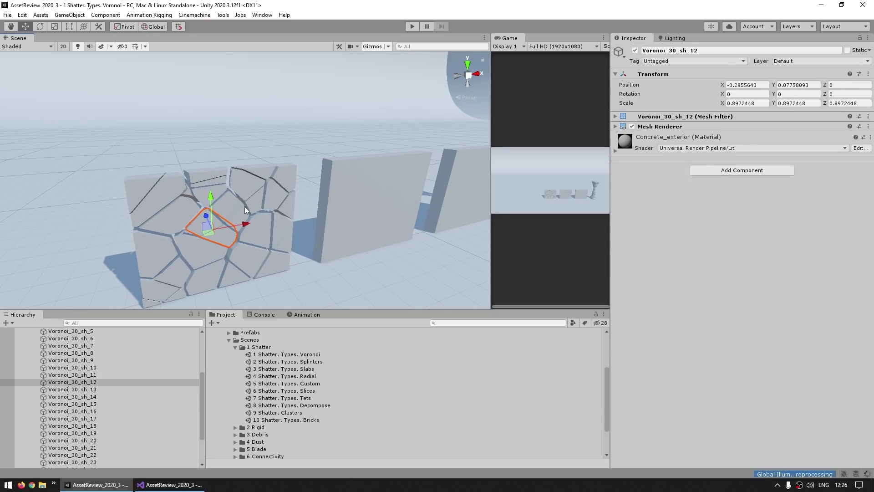
left_click(264, 196)
Step: Reselect Voronoi_30, look through its Rayfire Shatter settings and delete the last fragments
scroll(115, 382, "up", 4)
left_click(59, 353)
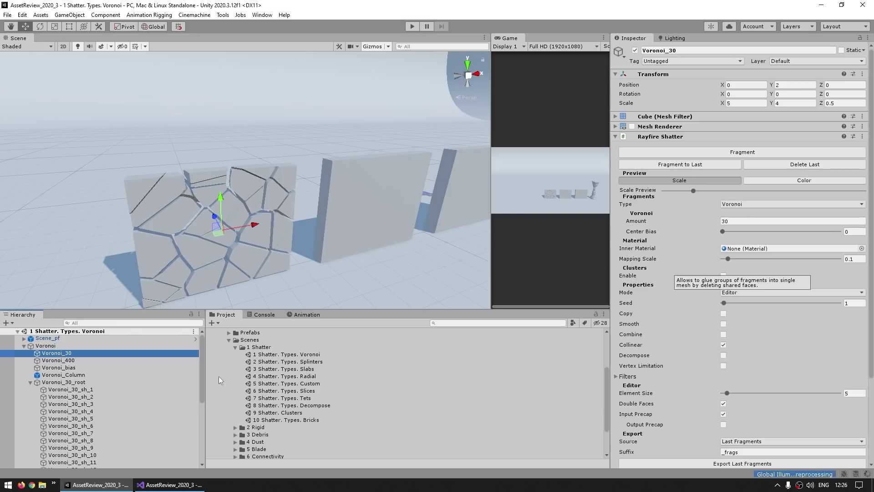
scroll(152, 392, "down", 3)
scroll(121, 384, "up", 3)
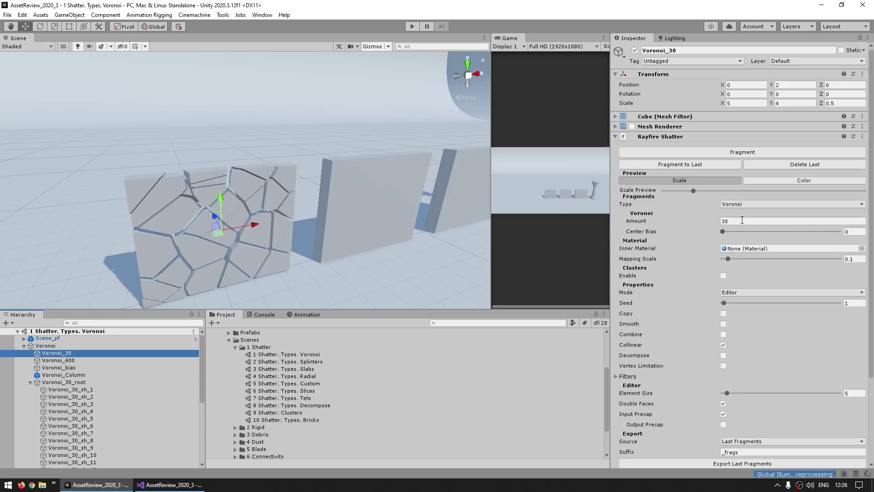
left_click(779, 164)
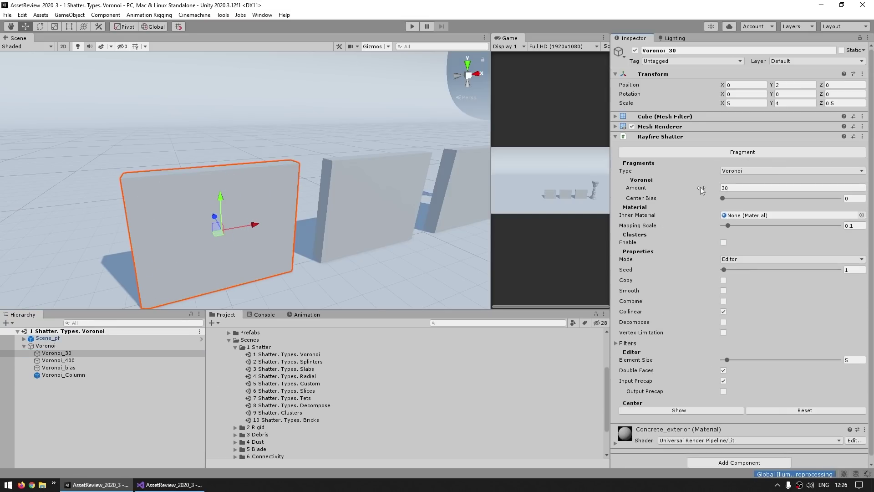
Step: Fragment Voronoi_30 with an amount of 30, widen the gaps with the scale preview and turn on the color preview
left_click_drag(701, 190, 748, 189)
left_click(741, 153)
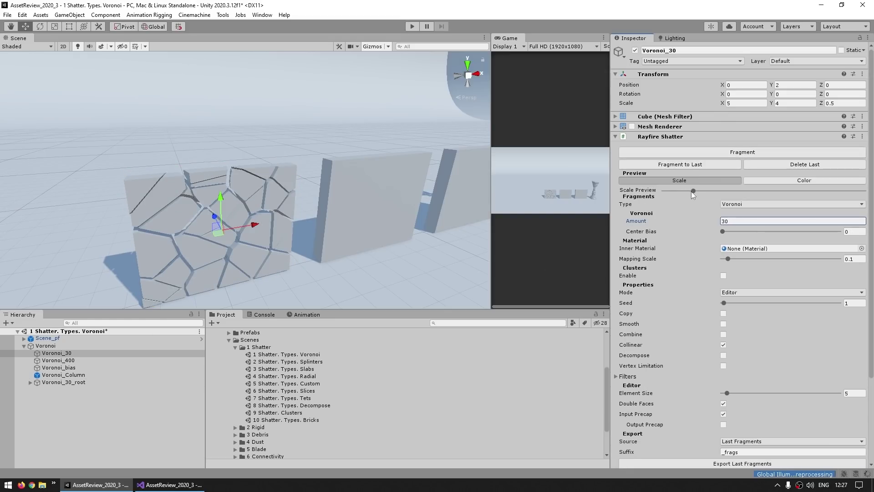
left_click_drag(690, 190, 729, 191)
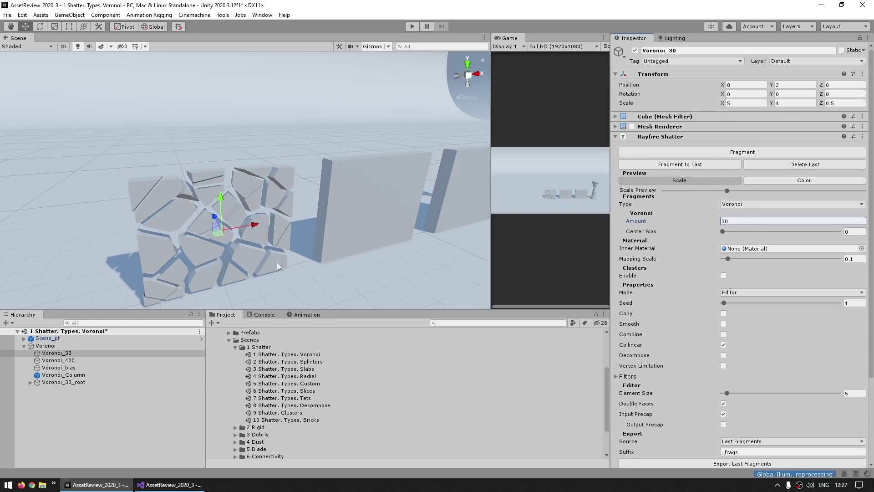
left_click(780, 181)
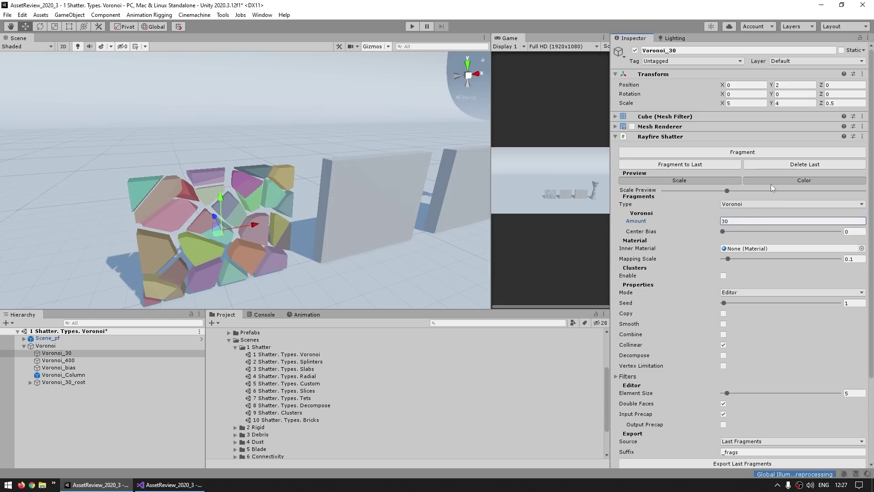
Step: Delete the last fragments of Voronoi_30 and fragment the wall again with the amount at 30
left_click(814, 165)
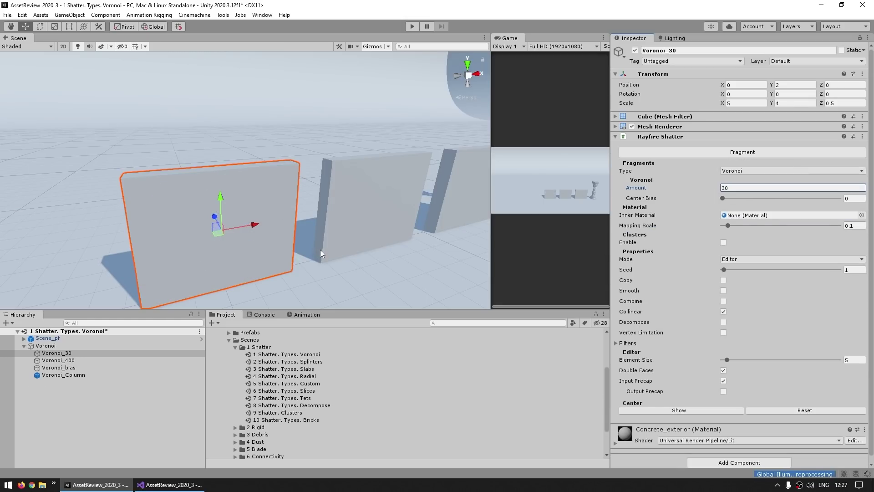
left_click(64, 353)
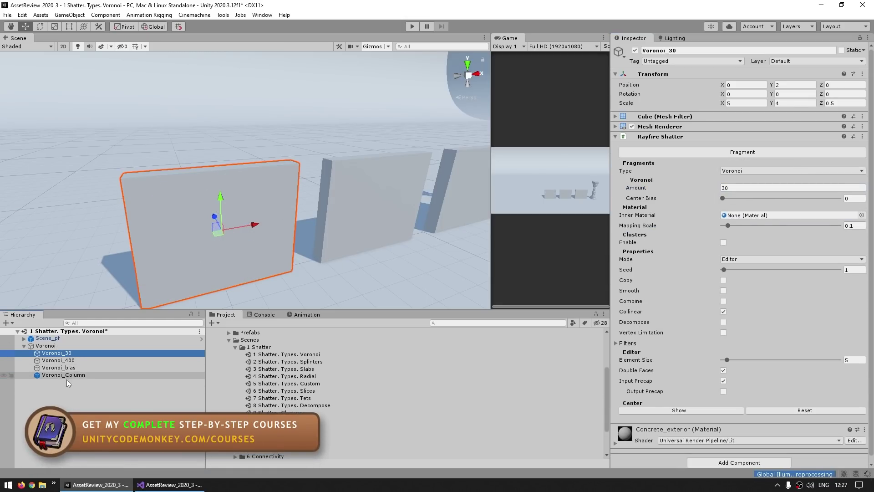
middle_click_drag(132, 292, 86, 333)
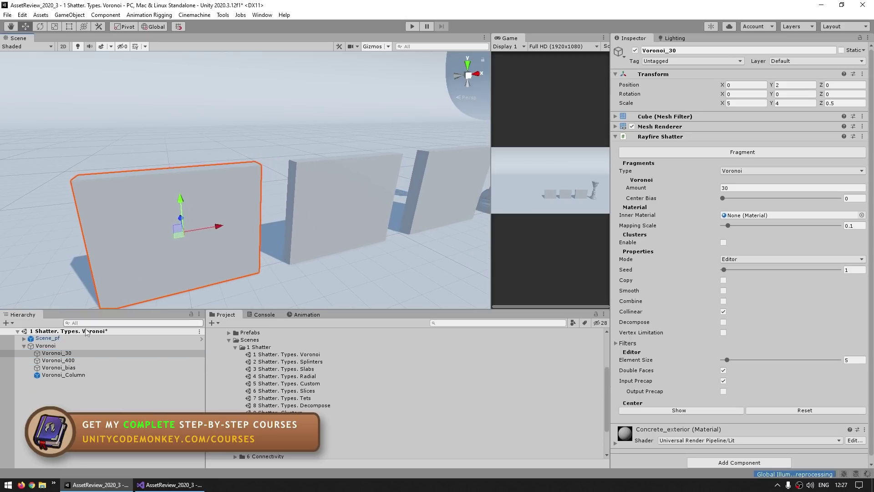
left_click(637, 188)
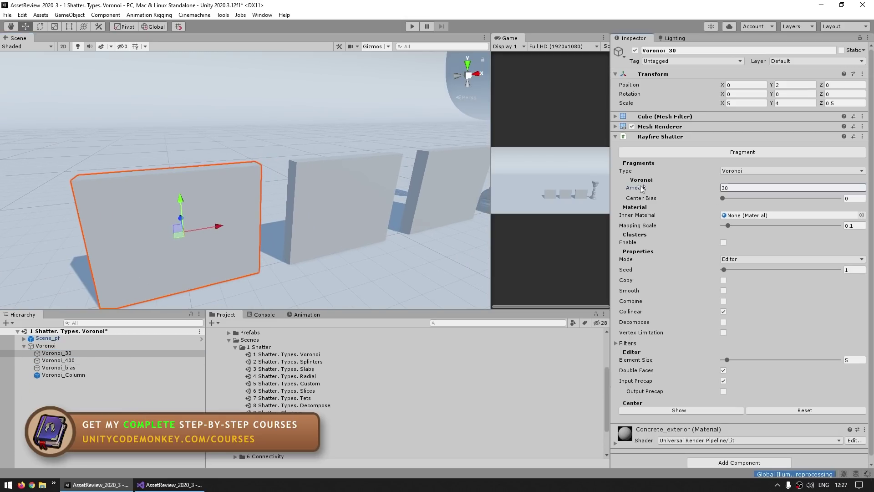
left_click(795, 154)
Step: Focus on the Voronoi_400 wall and fragment it with its amount of 400
double_click(101, 360)
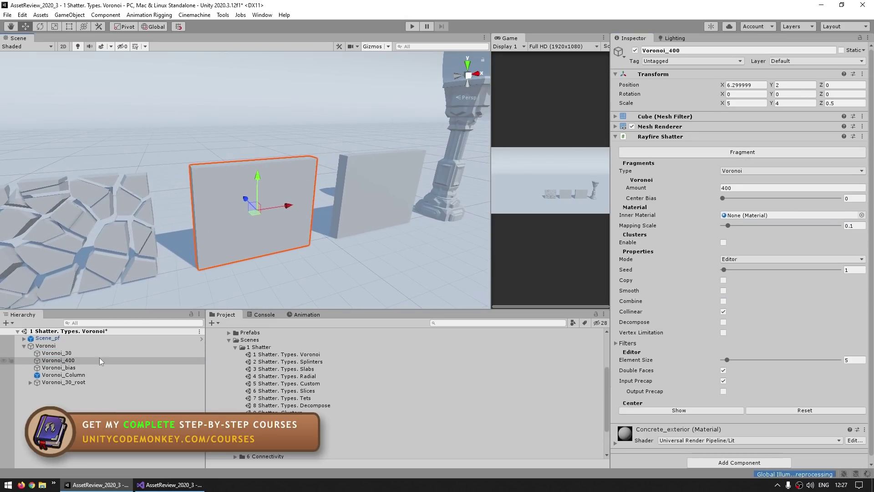
left_click(741, 152)
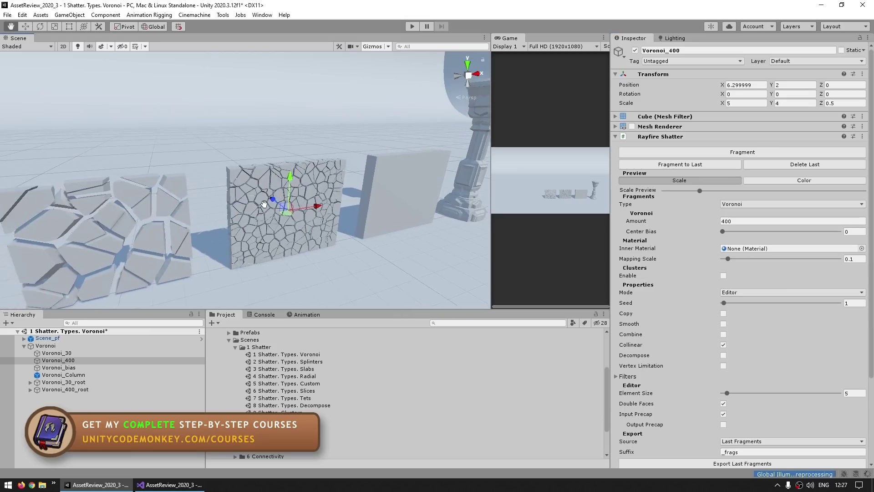
Step: Focus on the Voronoi_bias wall and examine its Center Bias setting and the visible shatter center
left_click(412, 196)
key("f")
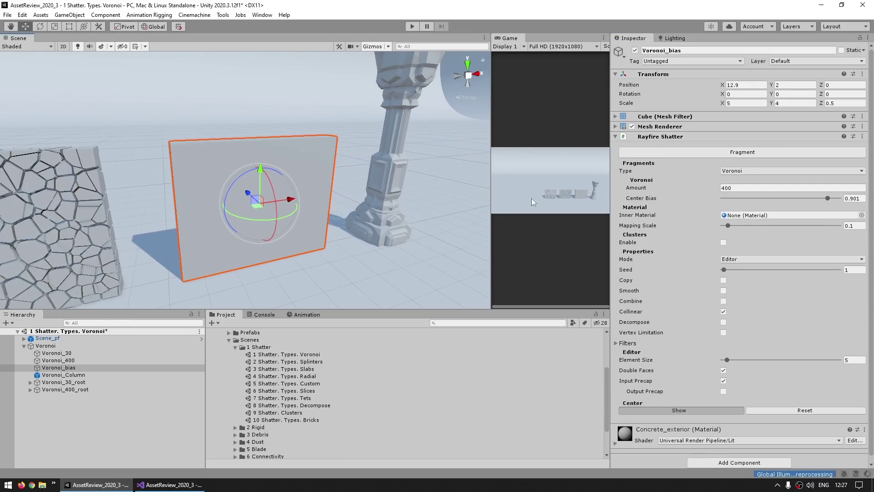
left_click(827, 198)
right_click_drag(201, 187, 32, 76)
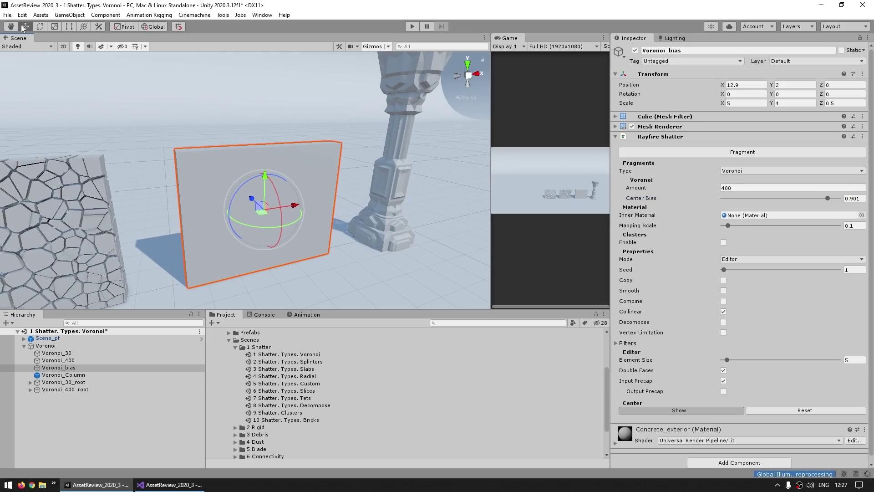
left_click_drag(248, 203, 282, 145)
key("ctrl+z")
left_click(11, 26)
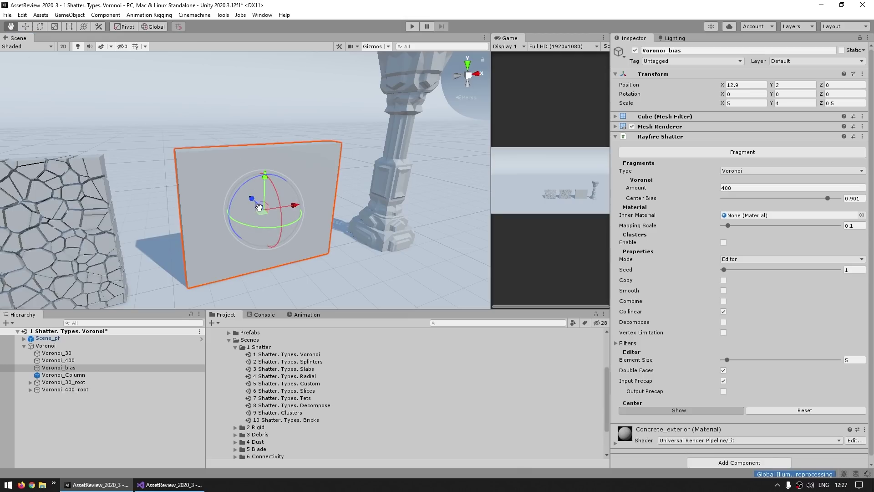
Step: Move the shatter center of Voronoi_bias to the wall's upper-left corner and fragment it with its amount of 400
left_click_drag(257, 206, 189, 166)
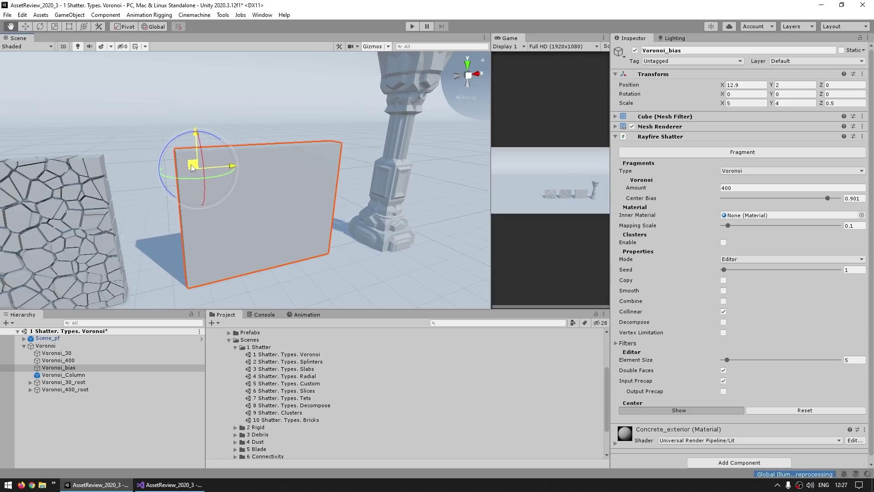
key("w")
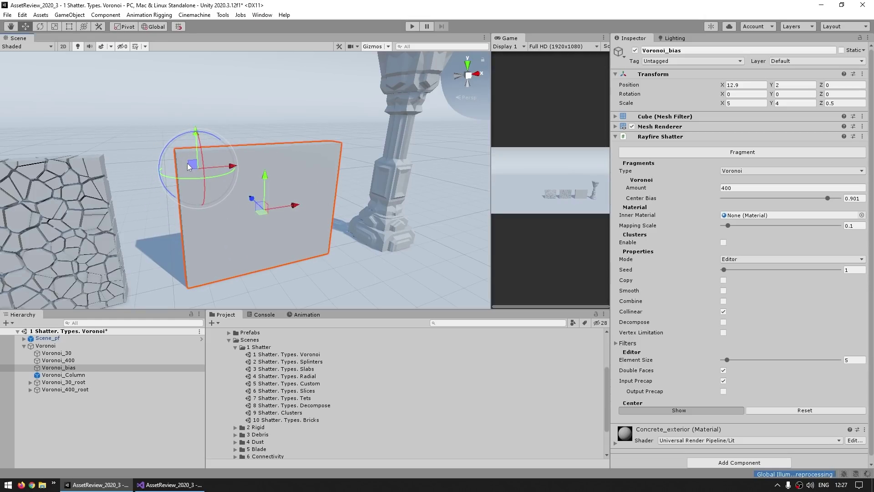
left_click(743, 152)
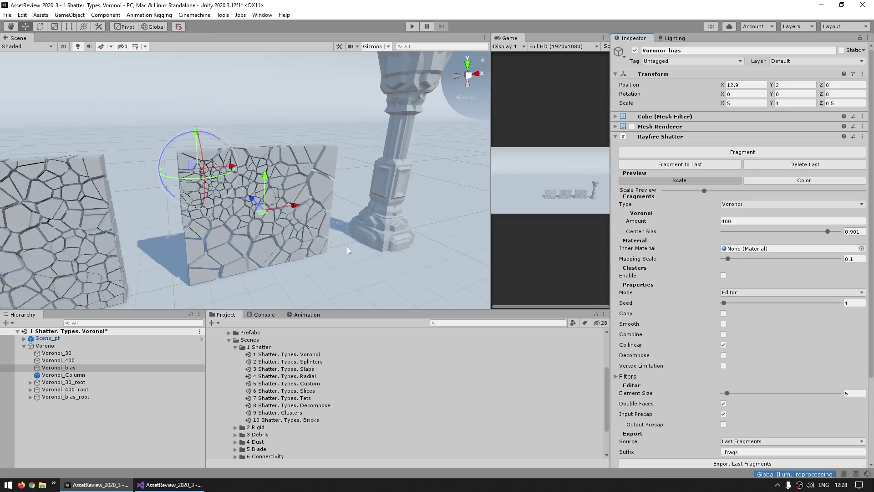
left_click(652, 232)
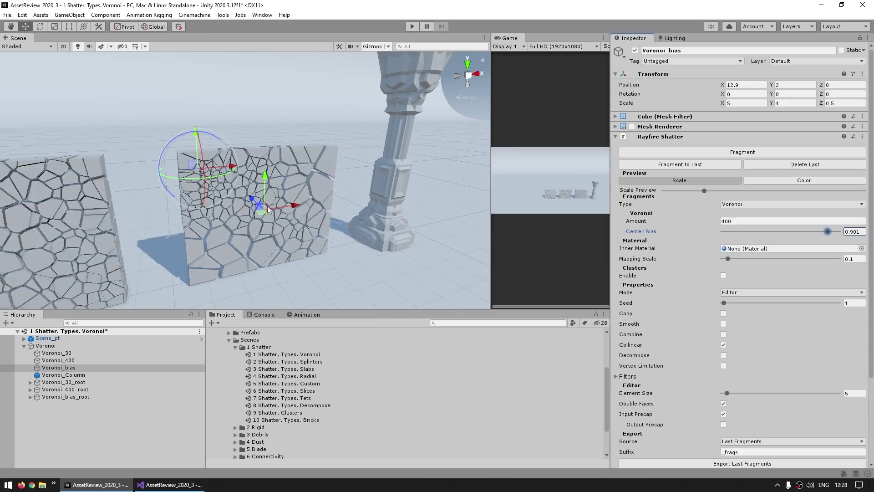
Step: Focus on Voronoi_Column, fragment it with its amount of 200 and view the shattered column from a distance
left_click_drag(313, 267, 223, 199, "alt")
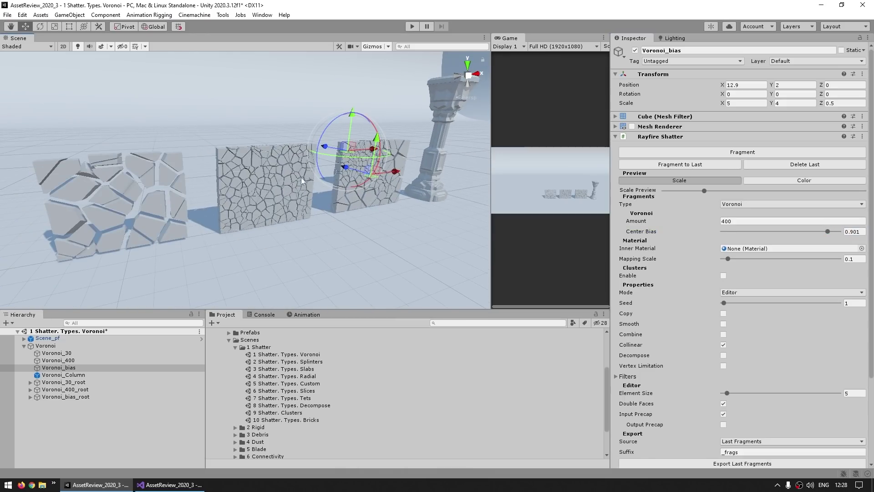
right_click_drag(181, 228, 274, 159)
left_click(272, 159)
key("f")
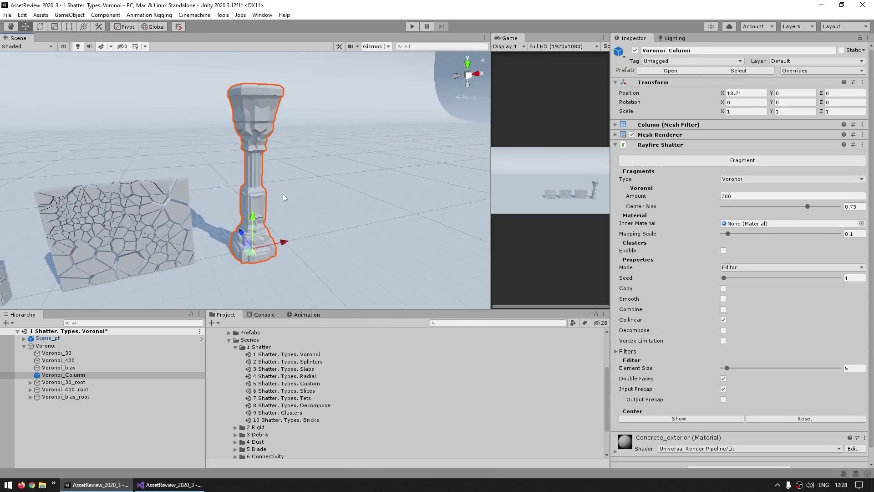
left_click(667, 125)
left_click(666, 125)
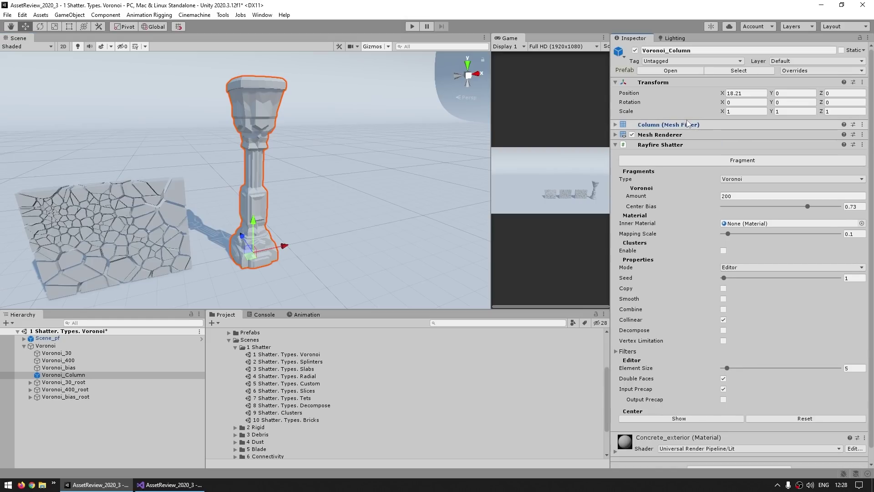
left_click(682, 160)
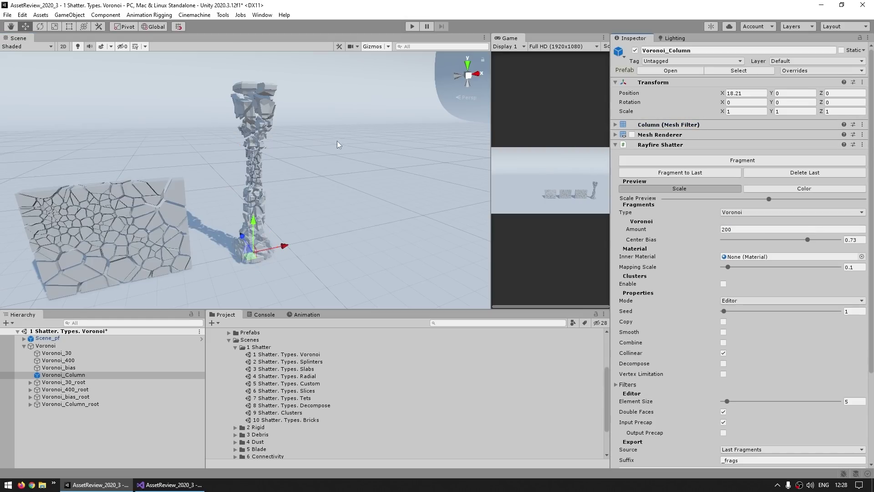
right_click_drag(336, 140, 268, 187)
scroll(268, 187, "down", 5)
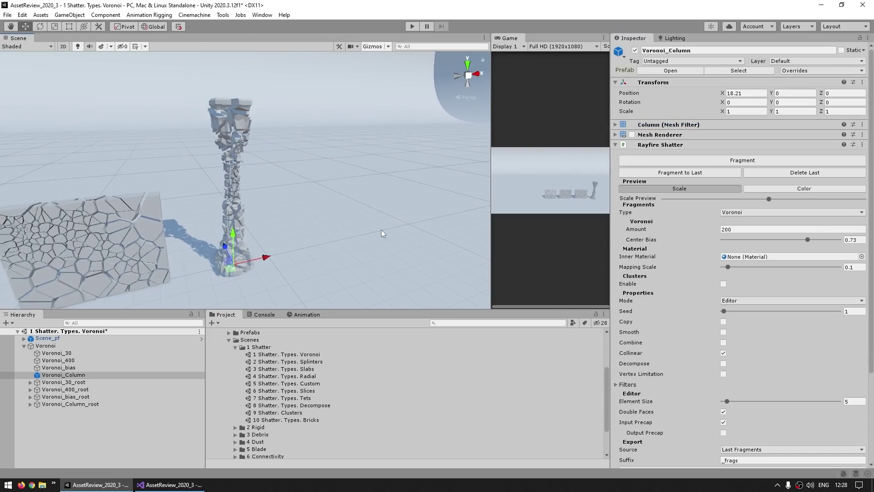
middle_click_drag(396, 238, 363, 183)
scroll(364, 183, "down", 2)
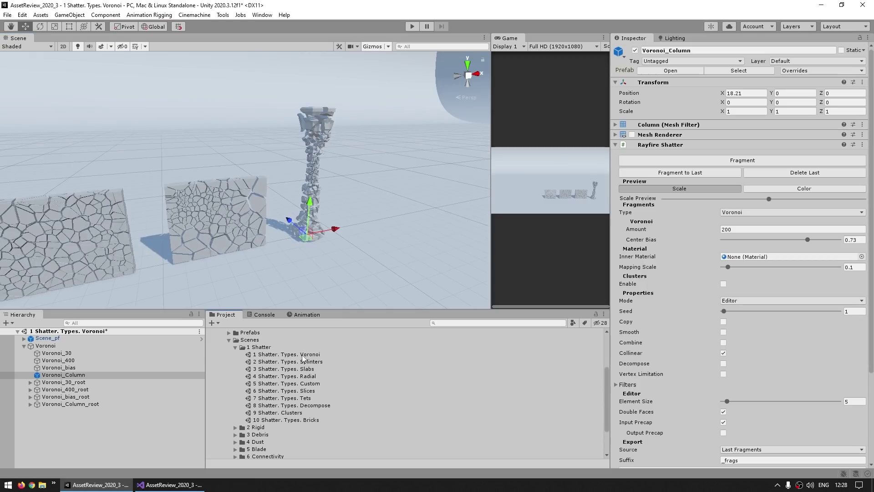
Step: Reselect Voronoi_30, look through the available fragment types and keep the type on Voronoi
left_click(304, 354)
left_click(56, 352)
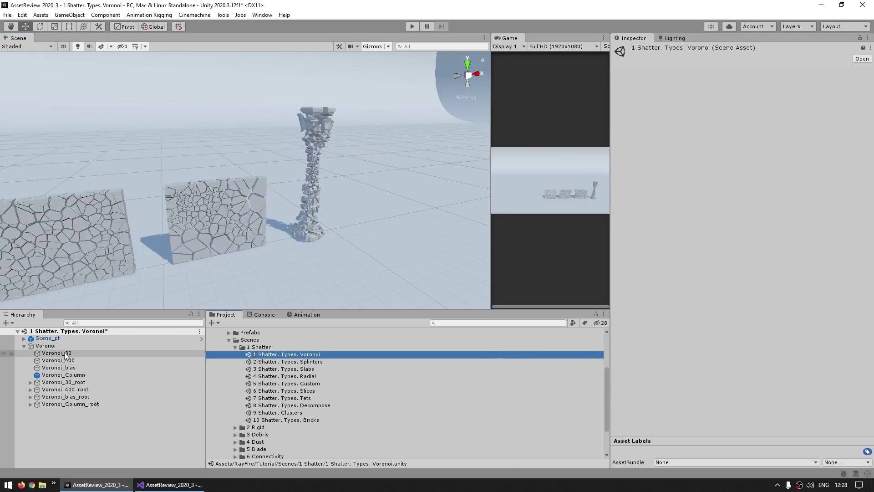
left_click(731, 204)
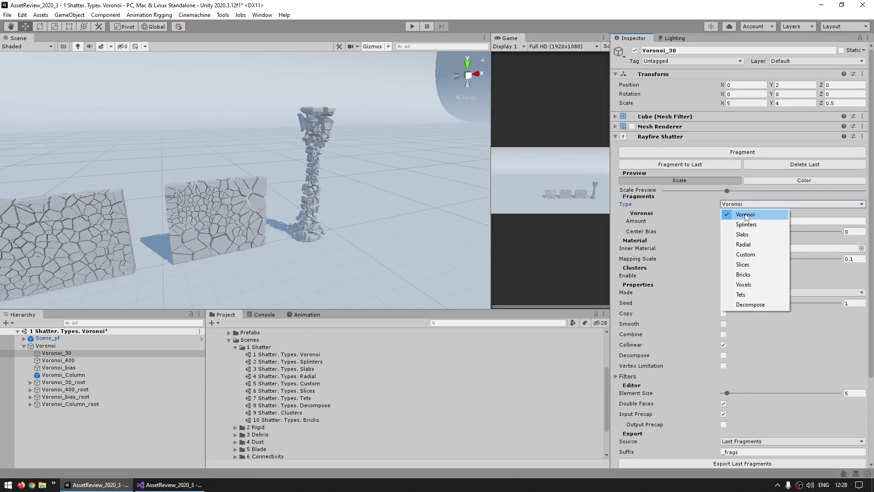
left_click(745, 215)
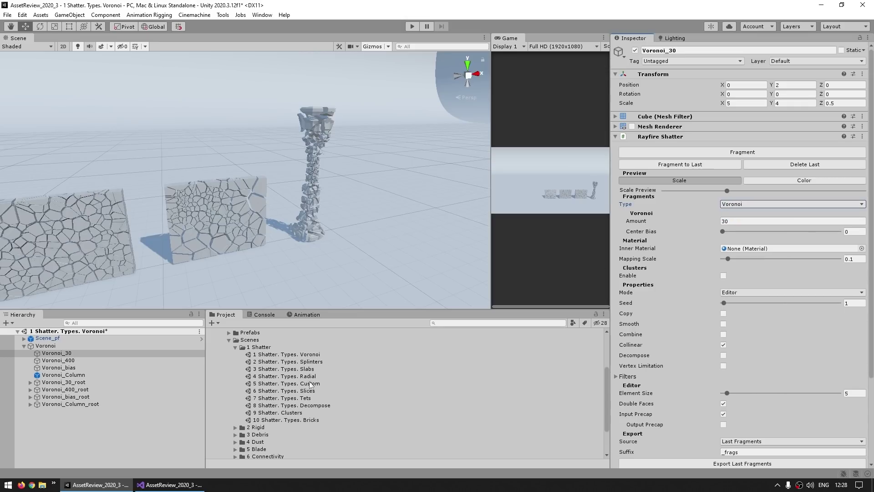
Step: Open the scene 2 Shatter. Types. Splinters and fragment the Splinters_Y_200_0.8 wall
left_click(307, 363)
double_click(307, 361)
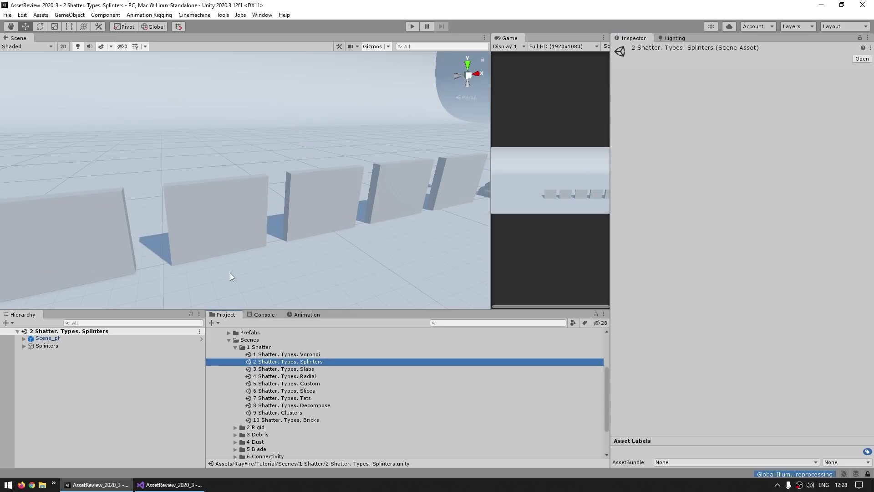
left_click(296, 229)
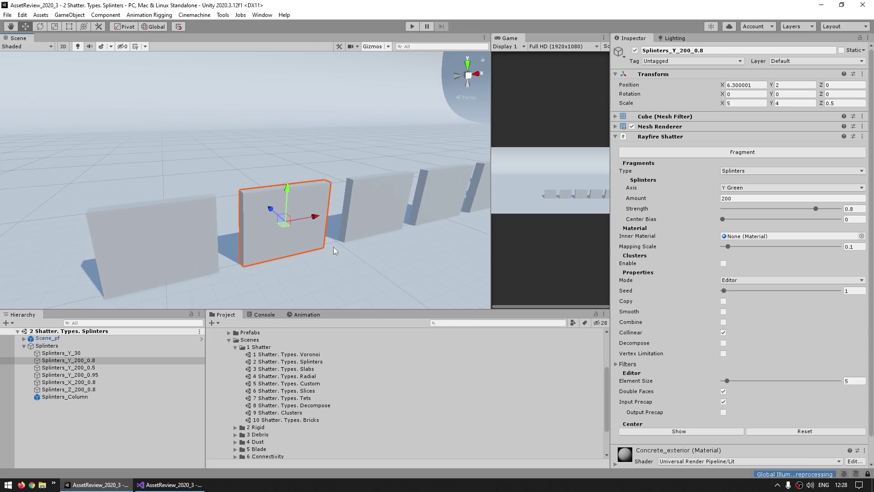
left_click(703, 152)
scroll(211, 218, "up", 4)
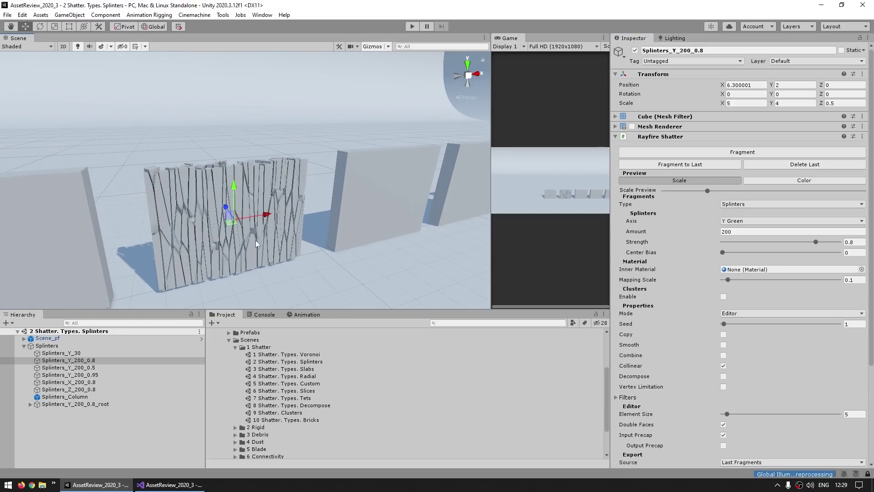
Step: Fragment the Splinters_Y_200_0.5 and Splinters_Y_200_0.95 walls with their preset splinter strengths
middle_click_drag(335, 230, 168, 232)
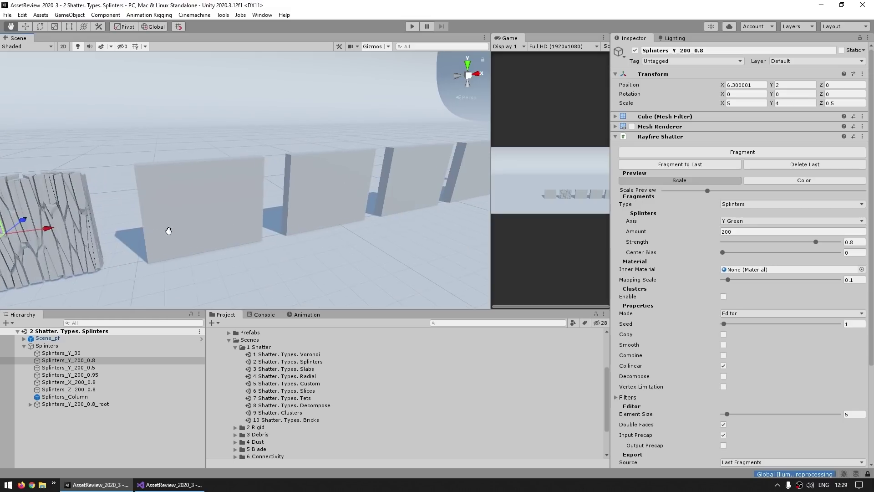
left_click(252, 191)
left_click(672, 152)
left_click(324, 191)
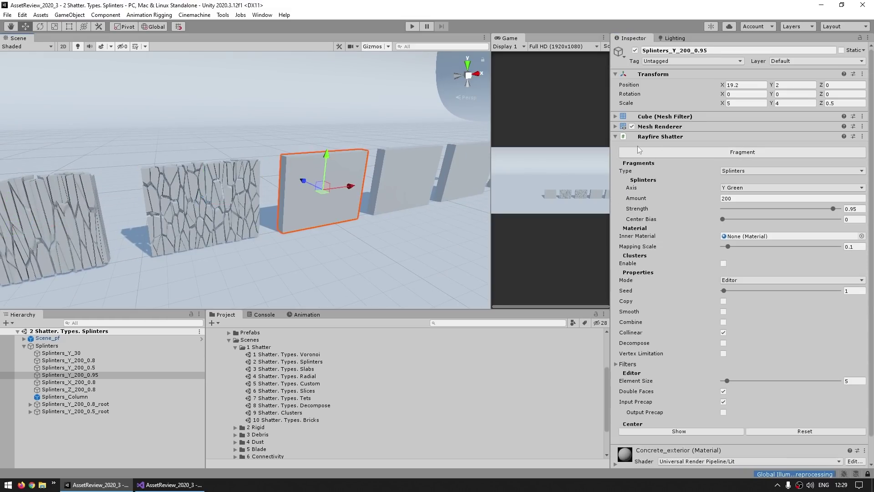
left_click(724, 152)
Step: Fragment the Splinters_X_200_0.8 and Splinters_Z_200_0.8 walls along their X Red and Z Blue axes
left_click(391, 181)
middle_click_drag(391, 181, 292, 187)
left_click(676, 152)
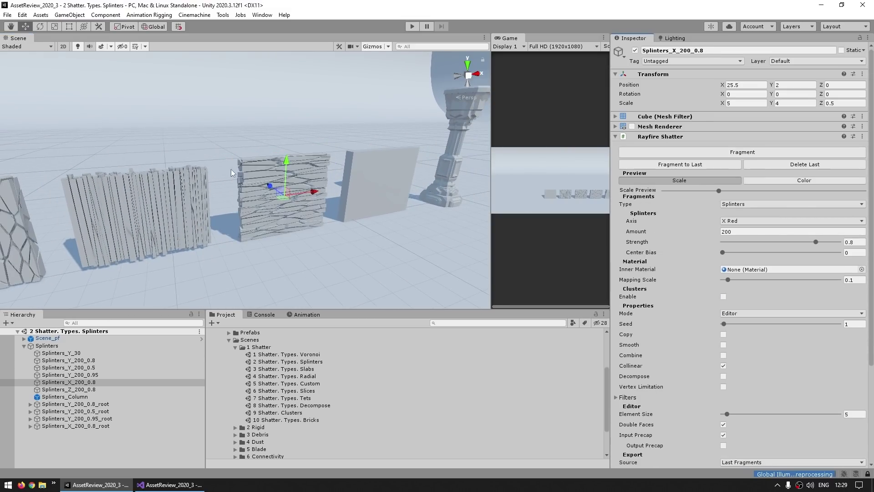
middle_click_drag(344, 222, 336, 193)
left_click(335, 193)
left_click(742, 152)
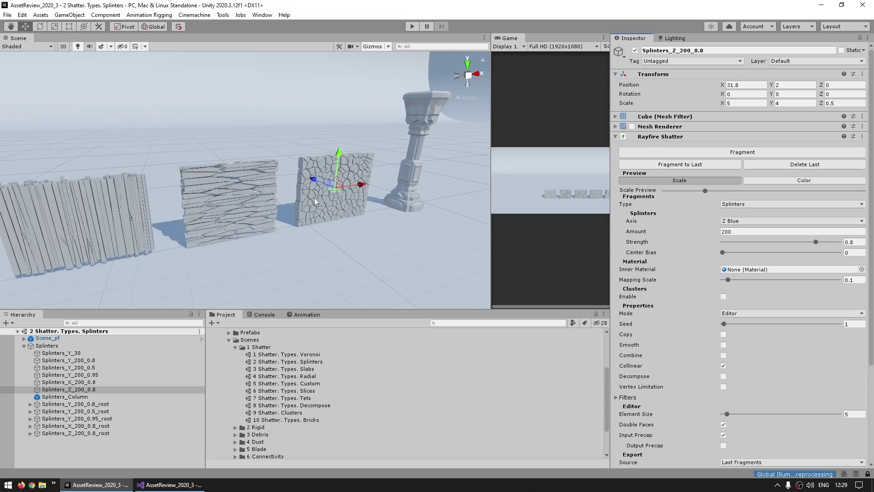
Step: Focus on Splinters_Column and fragment it into 30 splinters along the Y Green axis
middle_click_drag(319, 249, 264, 155)
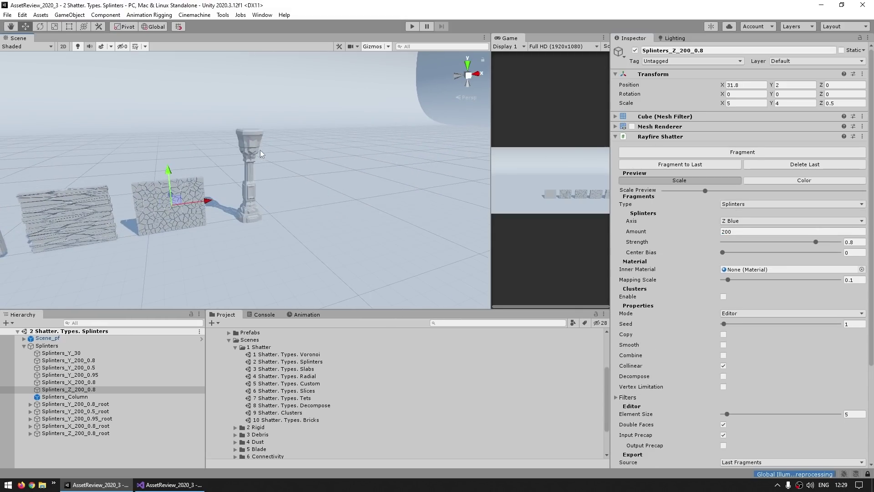
left_click(233, 210)
key("f")
left_click(683, 159)
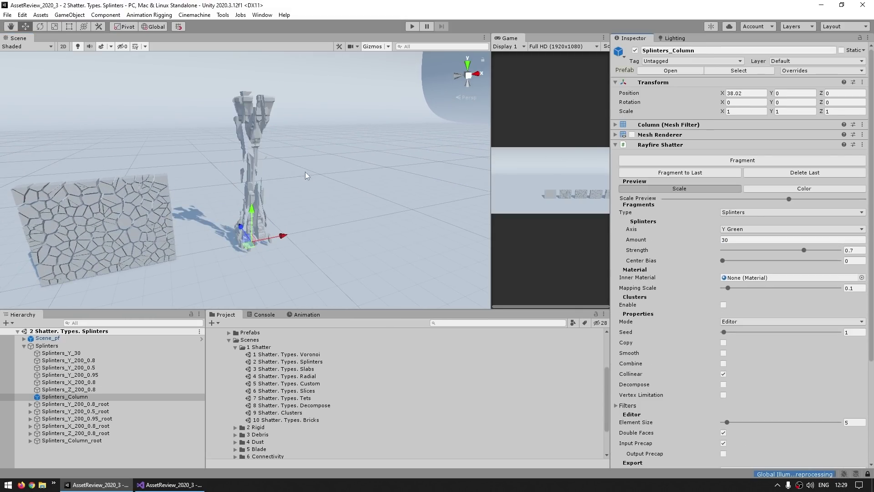
scroll(246, 197, "down", 3)
middle_click_drag(247, 197, 318, 220)
middle_click_drag(154, 206, 178, 229)
Step: Open the scene 3 Shatter. Types. Slabs and fragment the Slabs_Y_200_0.8 and Slabs_Y_200_0.5 blocks
double_click(283, 369)
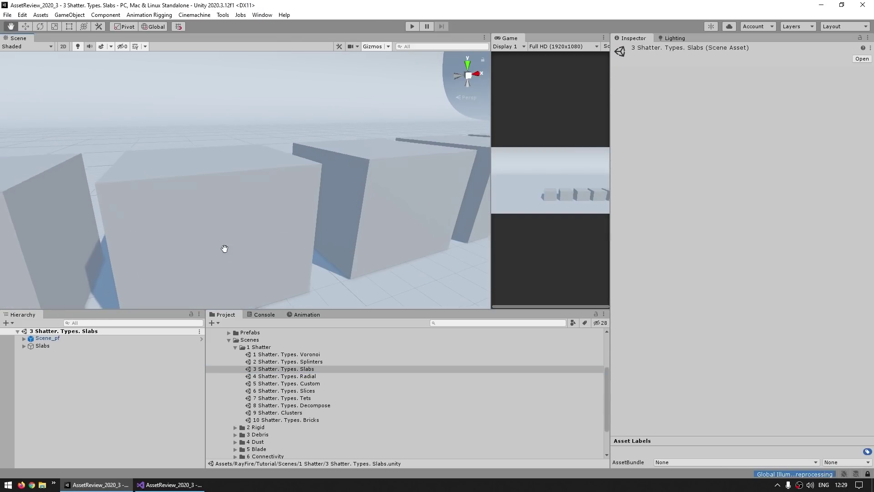
middle_click_drag(224, 248, 291, 203)
left_click(260, 228)
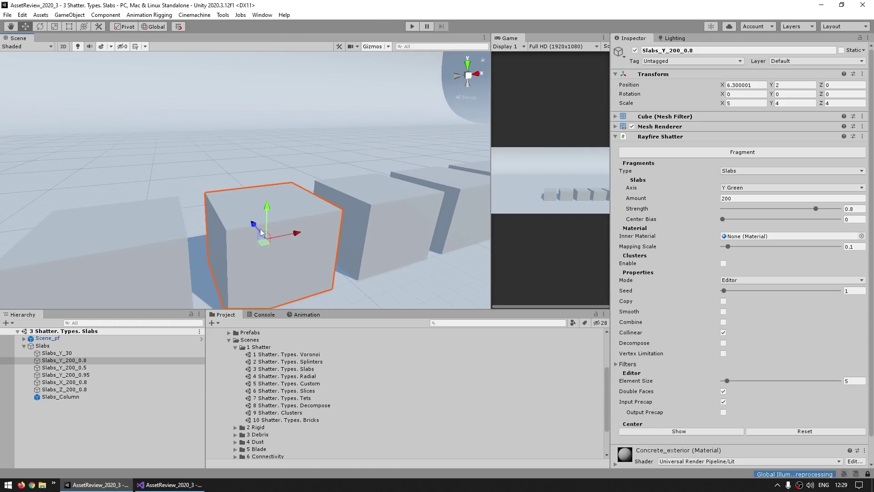
left_click(697, 154)
left_click(385, 210)
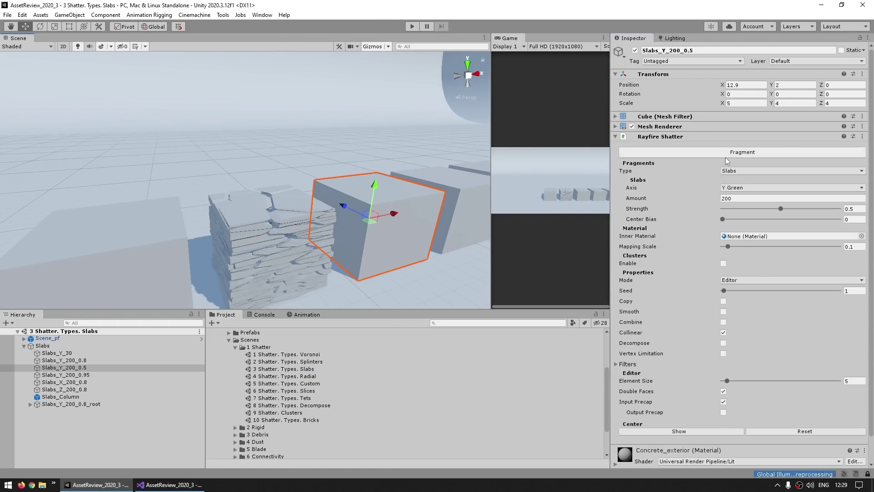
left_click(742, 152)
Step: Open the scene 4 Shatter. Types. Radial and fragment the Radial_Rad2_Ring5_Ray10 and Radial_Ring10_Ray20_Div0 walls
double_click(304, 376)
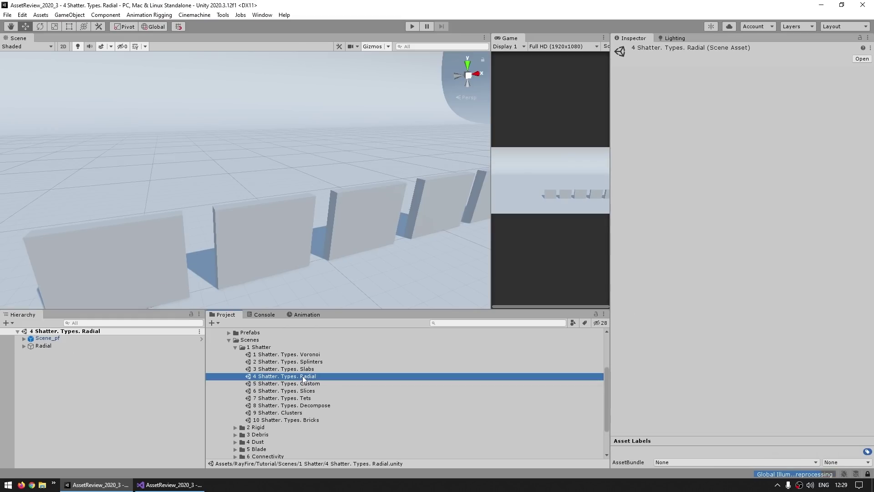
left_click(268, 245)
left_click(742, 152)
middle_click_drag(304, 262, 255, 167)
left_click(345, 177)
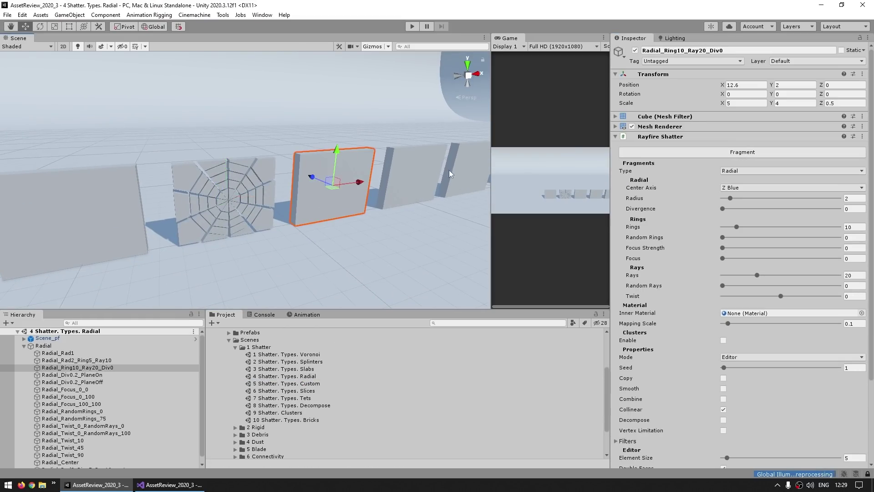
left_click(742, 152)
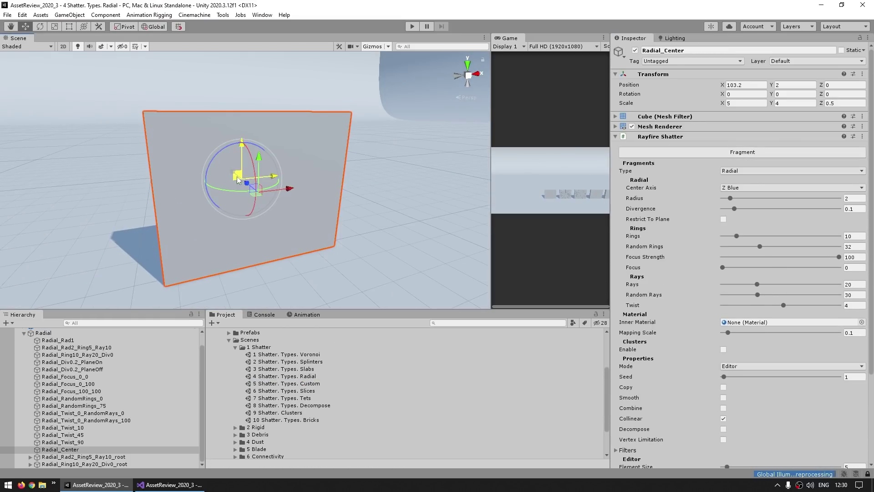
Step: Move Radial_Center's shatter center to the wall's upper-left corner, set Focus to 100 and Rings to 60, and fragment the wall
left_click_drag(238, 176, 197, 144)
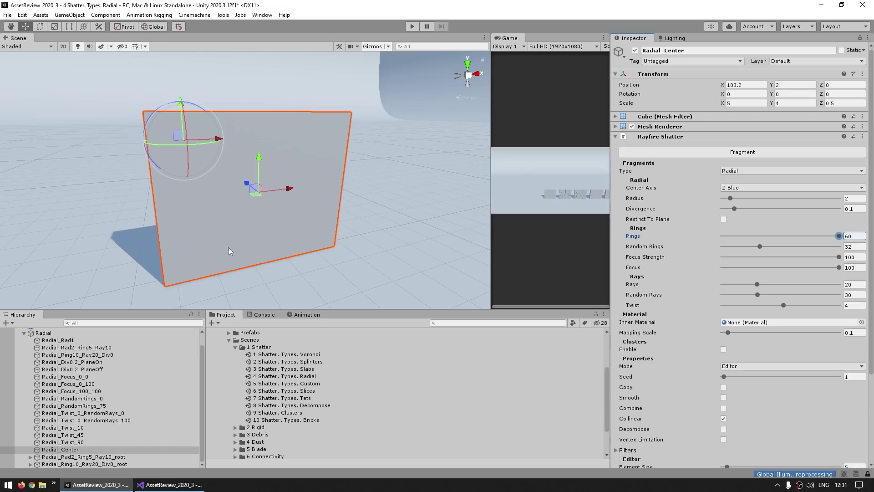
left_click(722, 154)
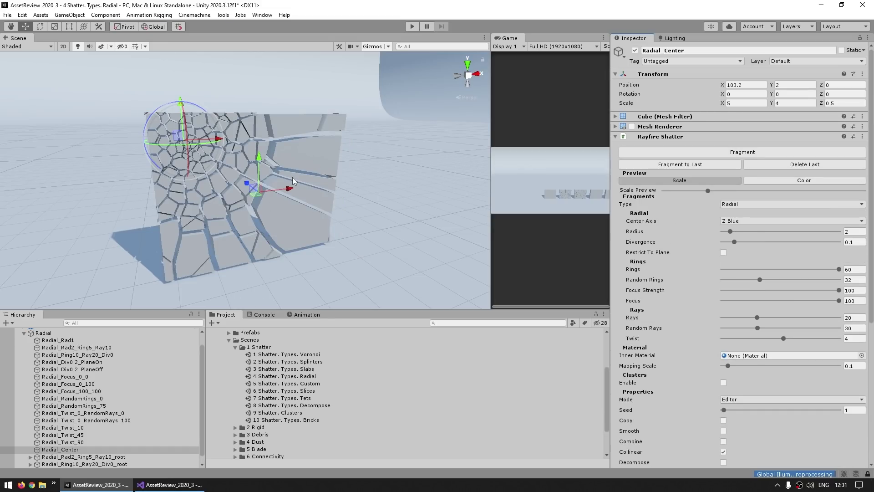
Step: Look through the other shatter type scene assets in the 1 Shatter folder without opening them
left_click(295, 369)
left_click(295, 384)
left_click(294, 405)
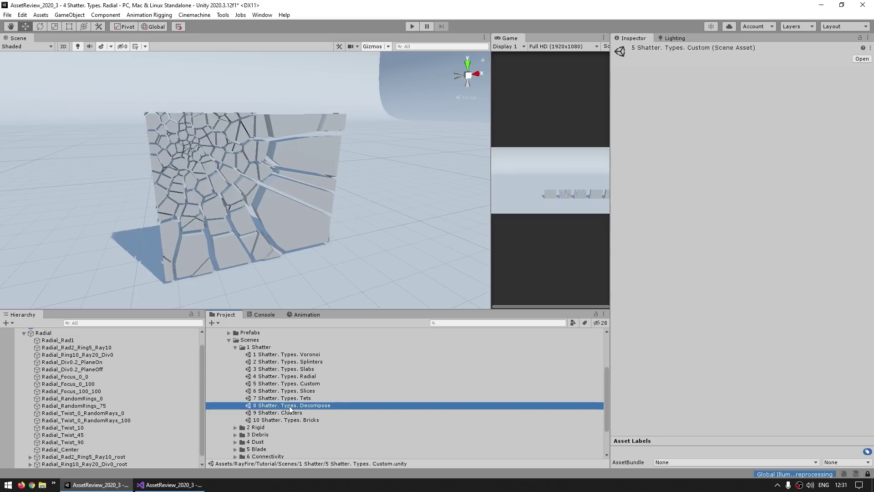
left_click(296, 384)
left_click(297, 361)
left_click(296, 390)
left_click(296, 370)
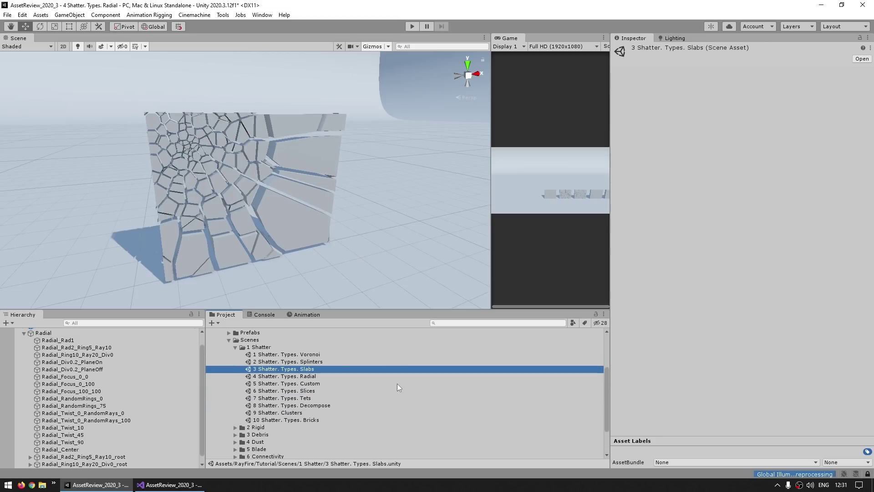
Step: Open the scene 8 Shatter. Types. Decompose without saving the Radial scene, and fragment the decompose ring
left_click(321, 405)
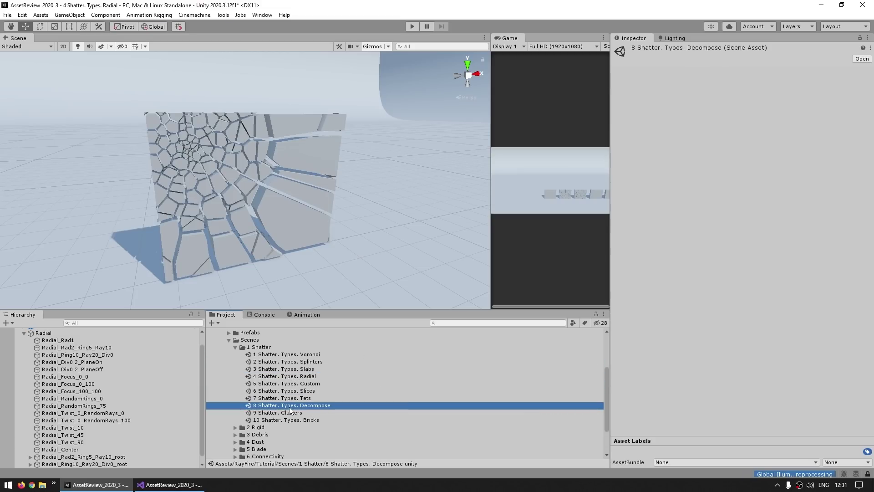
double_click(308, 405)
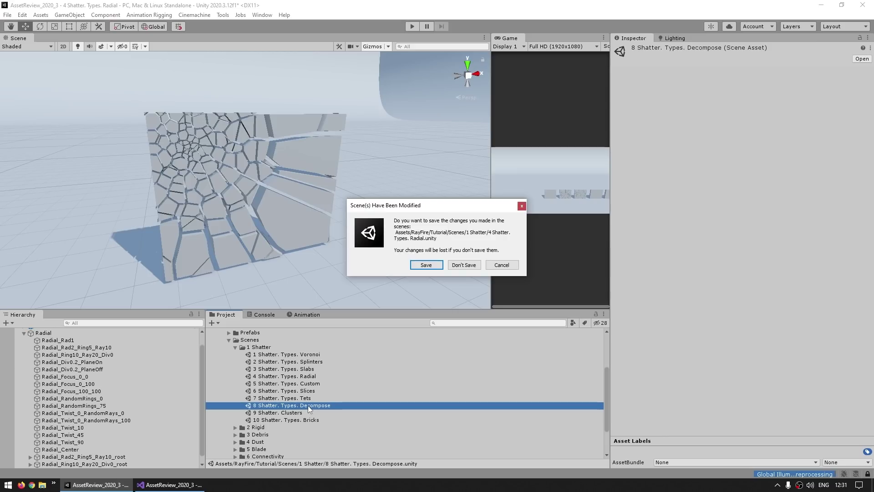
left_click(470, 266)
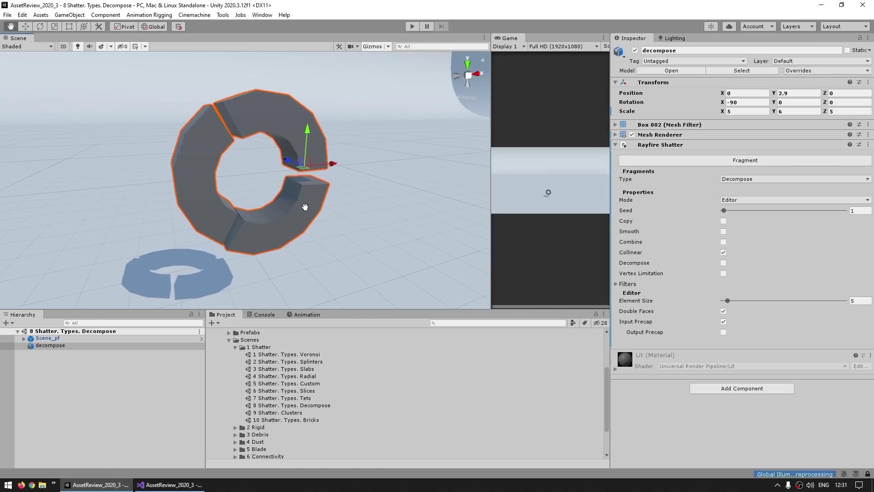
middle_click_drag(307, 204, 185, 188)
middle_click_drag(147, 224, 287, 211)
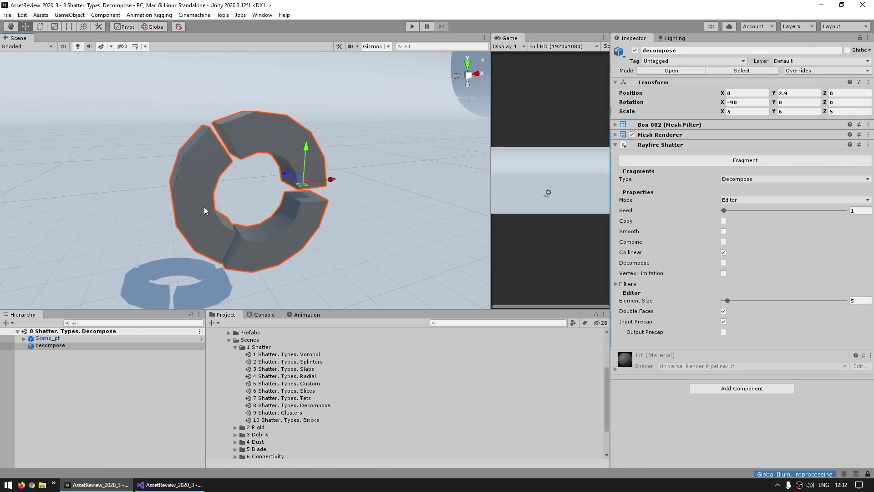
left_click(269, 174)
left_click(270, 176)
left_click(280, 150)
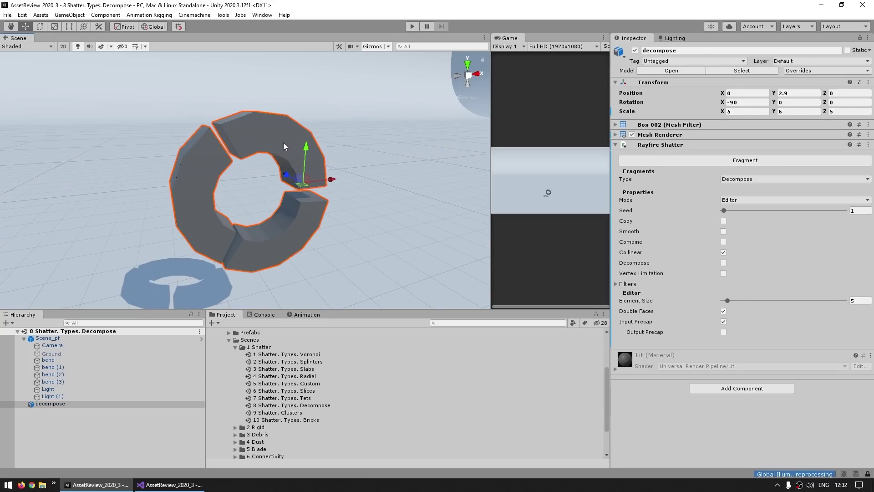
left_click(740, 161)
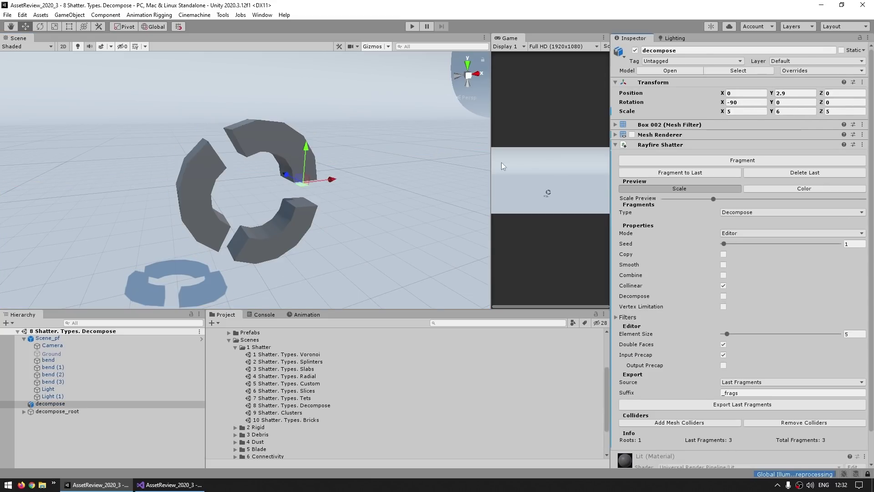
Step: Select the ring's fragments one at a time in the scene to check that they are separate objects
left_click(277, 154)
left_click(273, 249)
left_click(203, 216)
left_click(274, 139)
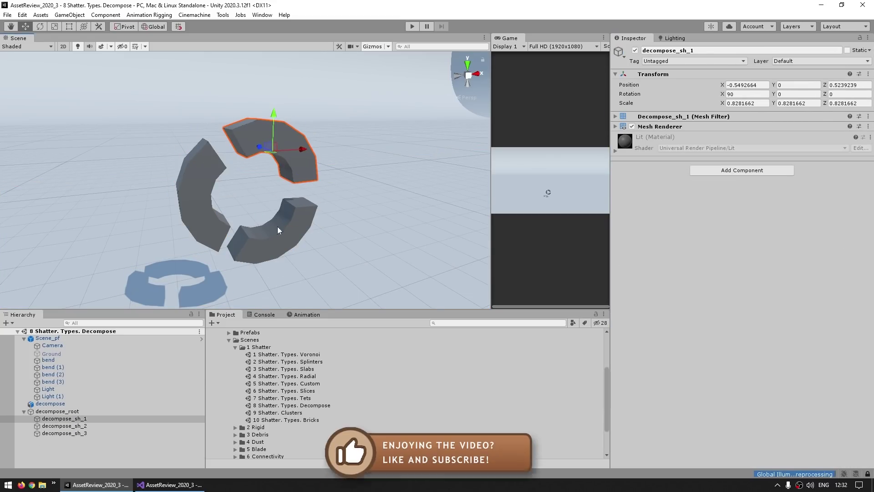
left_click(279, 231)
left_click(203, 205)
left_click(283, 213)
left_click(292, 147)
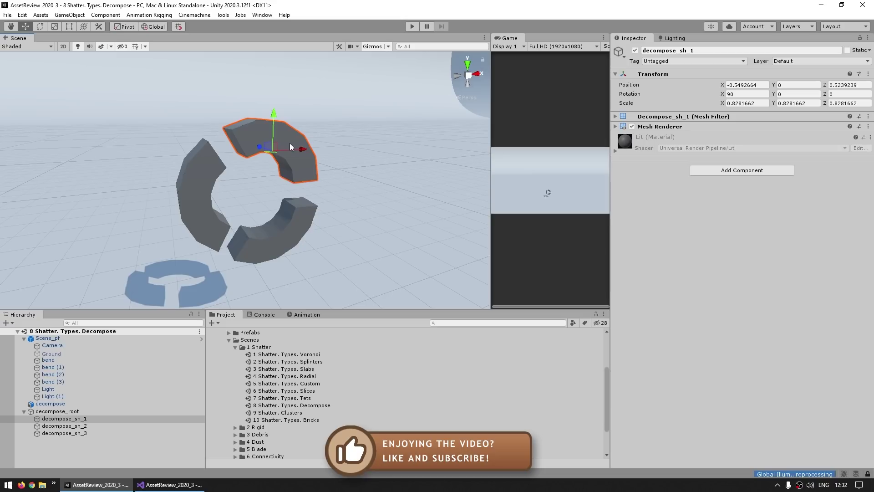
Step: Open the scene 1 Rigid. Simulation Types from the 2 Rigid folder and widen the Game view
scroll(291, 147, "down", 1)
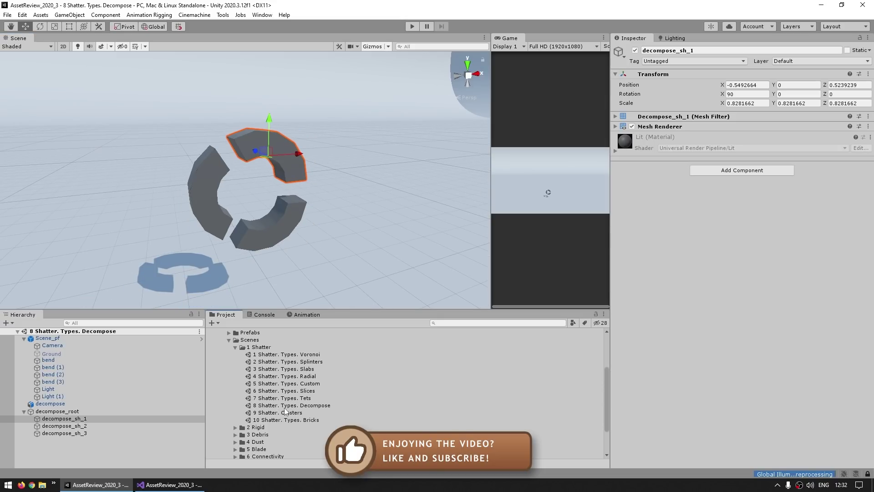
scroll(275, 399, "down", 3)
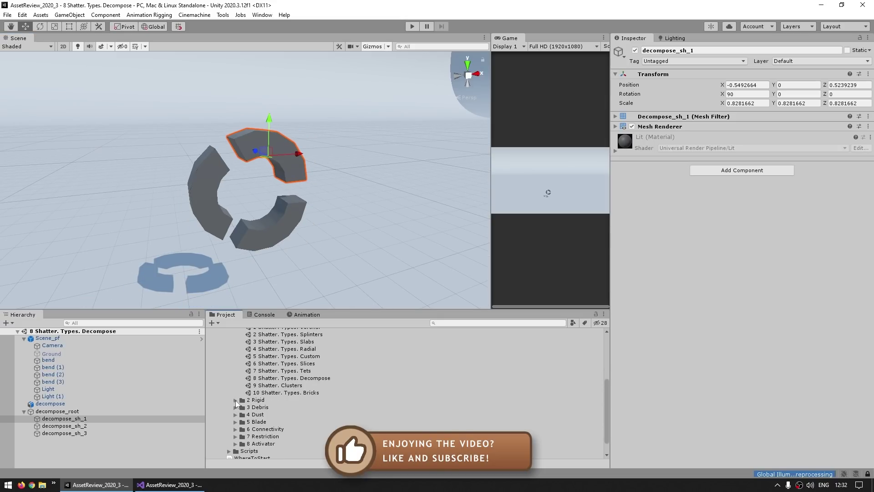
left_click(235, 401)
left_click(290, 354)
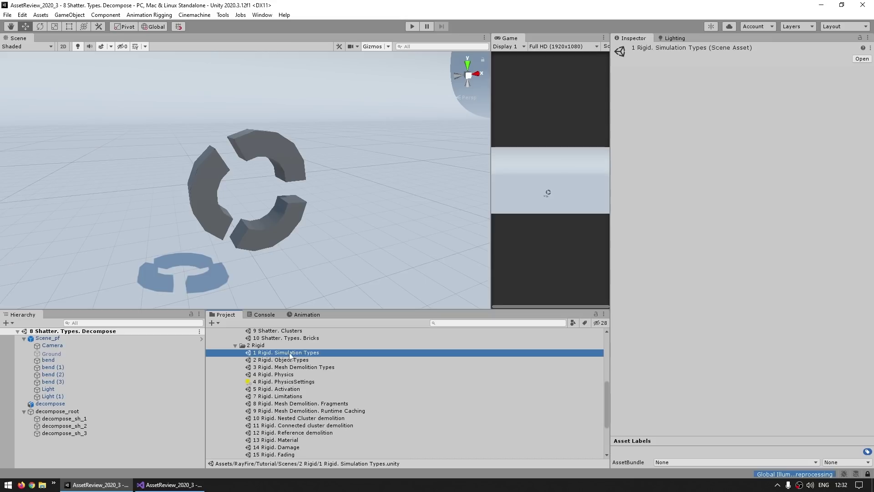
scroll(307, 410, "down", 3)
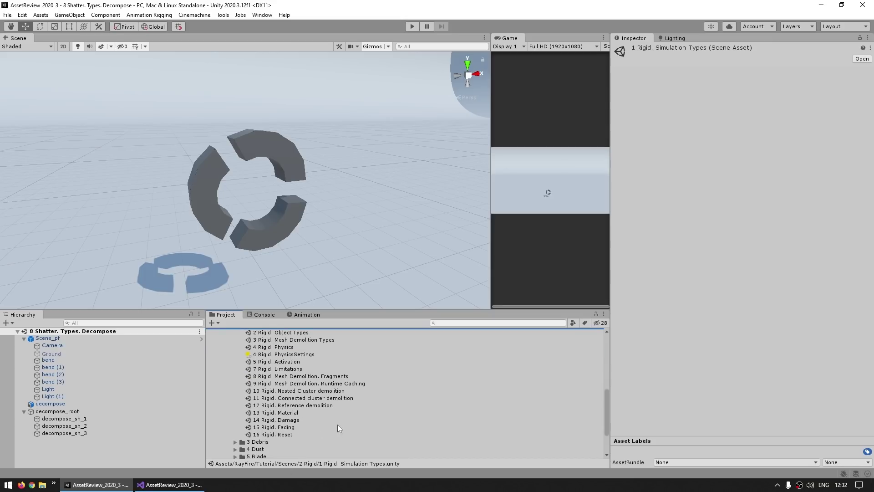
scroll(339, 430, "up", 3)
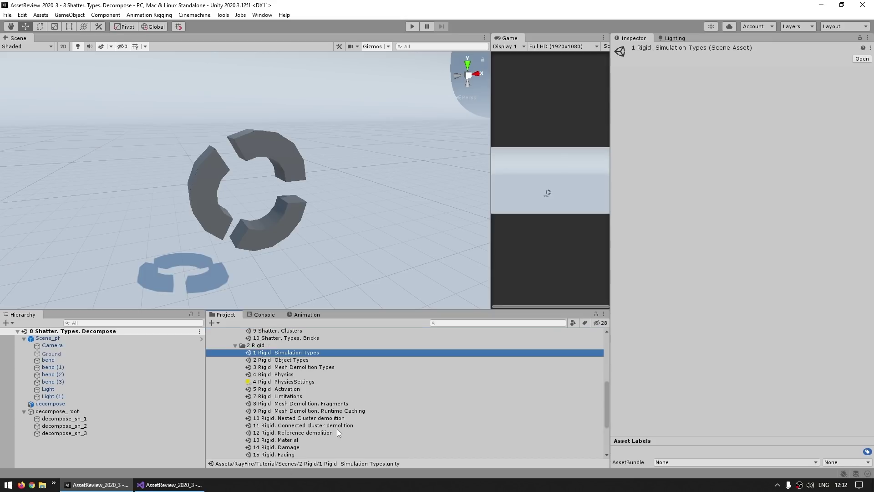
double_click(297, 352)
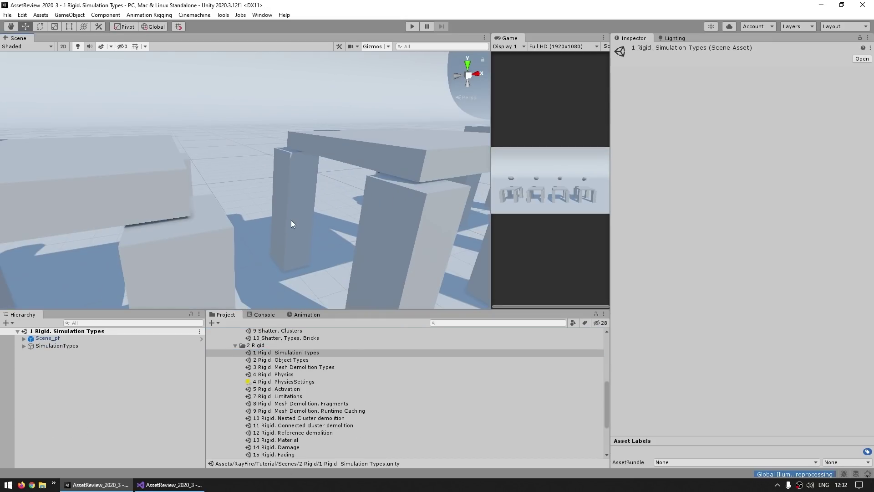
mouse_move(291, 220)
right_mouse_down()
mouse_move(277, 234)
mouse_move(299, 226)
right_mouse_up()
left_click_drag(491, 171, 409, 171)
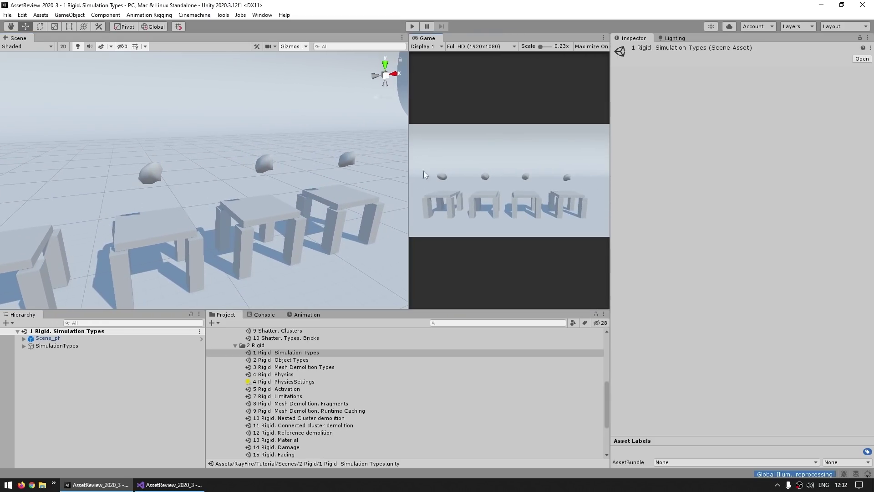
left_click(412, 27)
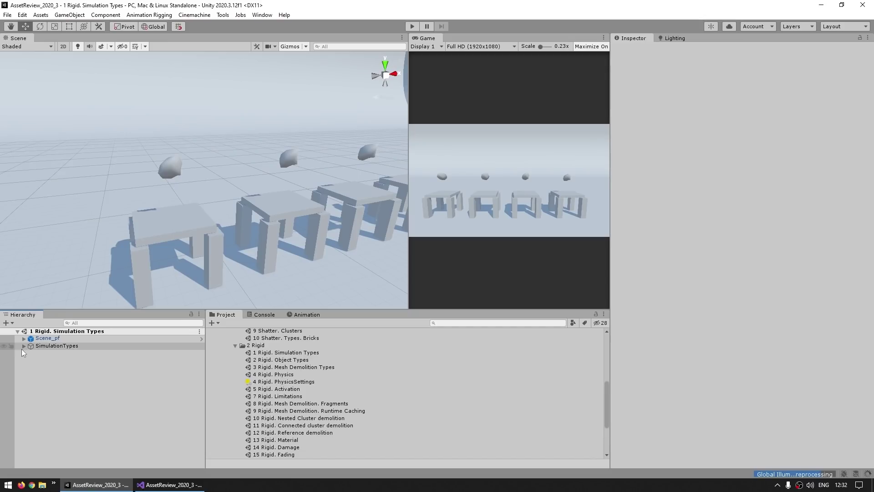
Step: Examine the Rayfire Rigid simulation, object and demolition types of the Dynamic table's box_frags
left_click(58, 352)
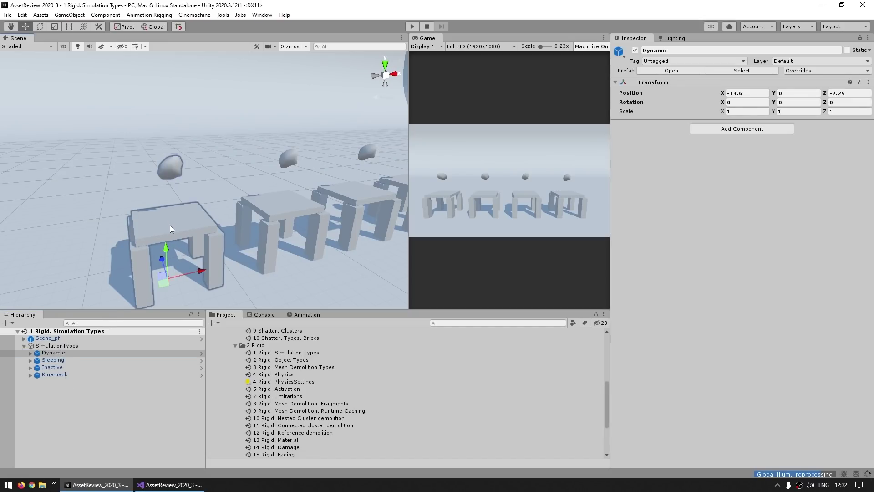
left_click(170, 225)
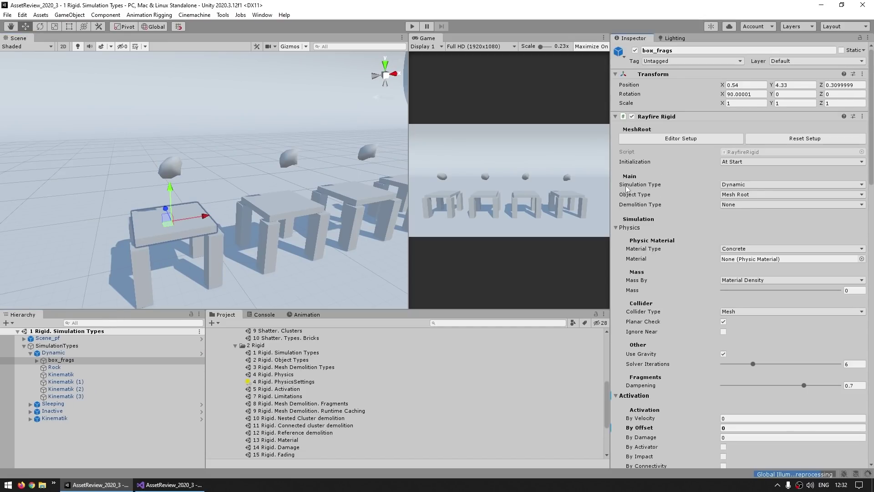
right_click_drag(189, 283, 233, 248)
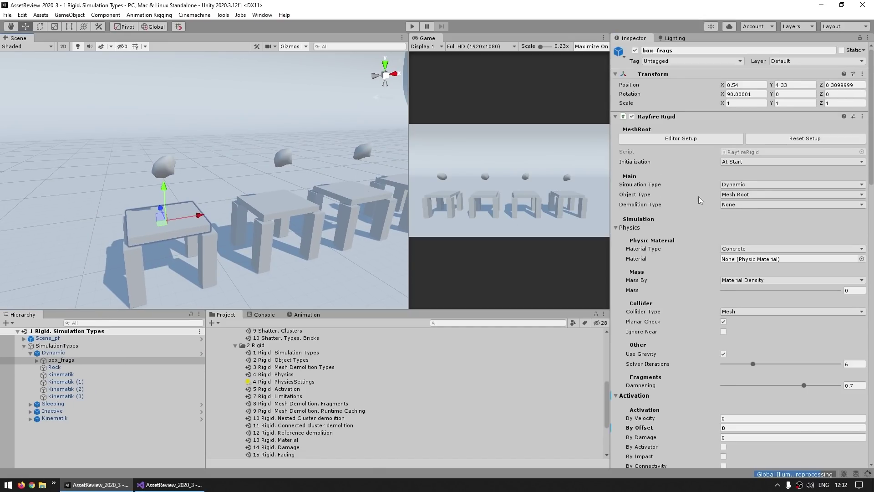
left_click(640, 162)
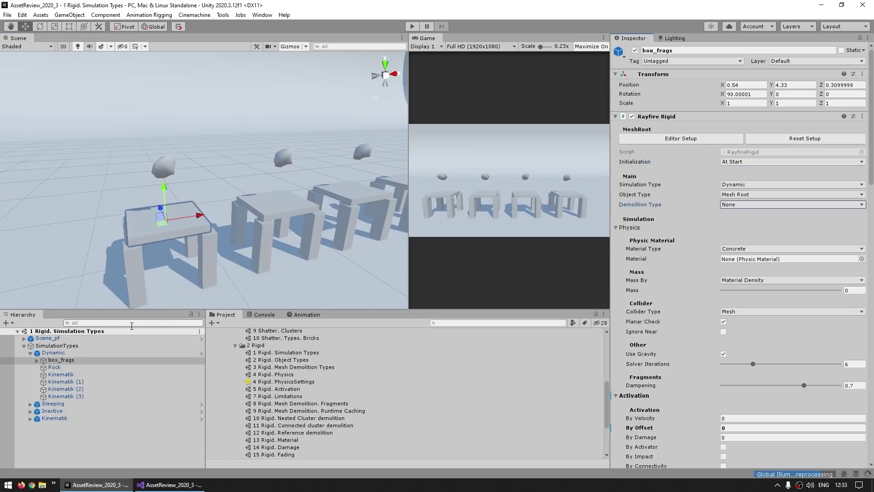
Step: Expand the Dynamic table's box_frags and select Box_pf_sh_1 through Box_pf_sh_16 to view the tabletop's fragments, and reselect box_frags
left_click(37, 360)
left_click(116, 367)
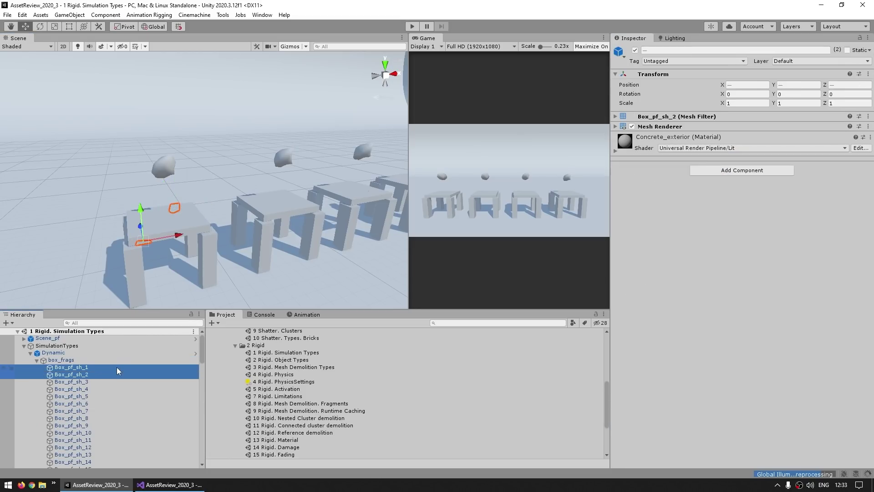
key("shift+Down")
key("shift+Down")
key("shift+Down")
key("shift+Down")
key("shift+Down")
key("shift+Down")
key("shift+Down")
key("shift+Down")
key("shift+Down")
key("shift+Down")
key("shift+Down")
key("shift+Down")
key("shift+Down")
key("shift+Down")
key("shift+Down")
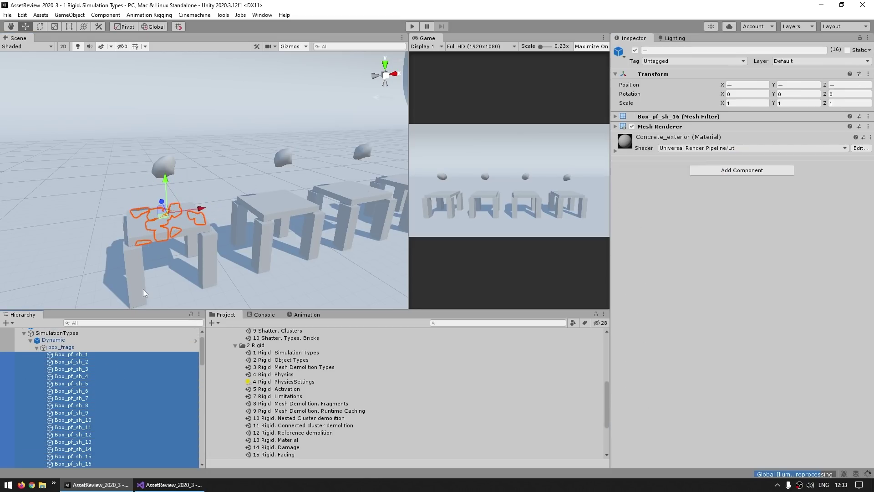
middle_click_drag(143, 289, 233, 263)
left_click(89, 347)
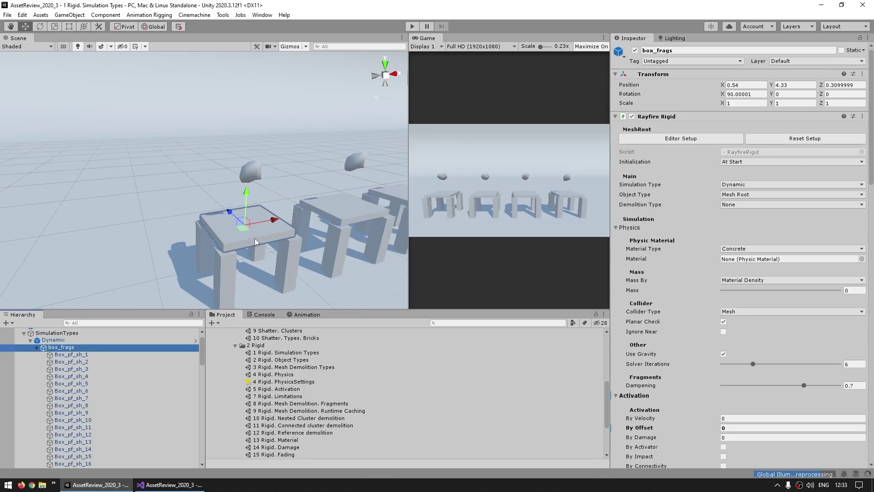
Step: Examine the Sleeping, Inactive and Kinematik tables and the Rayfire Rigid simulation types of their tabletops
middle_click_drag(404, 83, 182, 291)
left_click(76, 404)
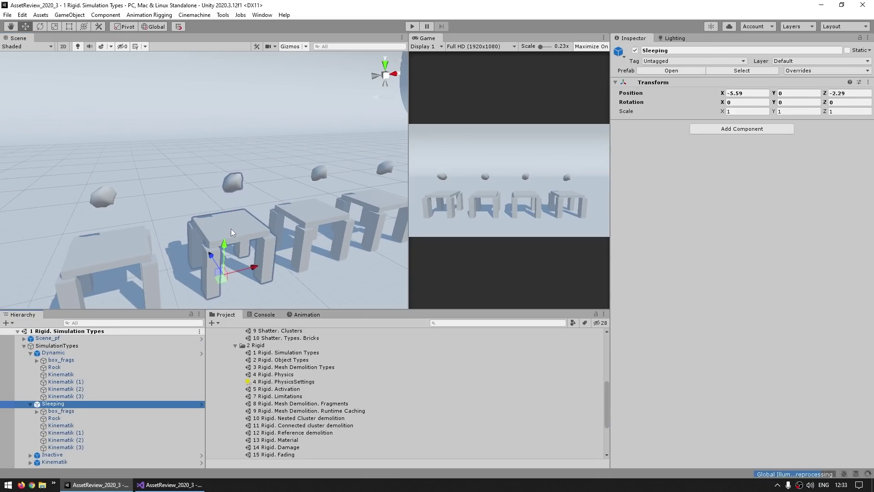
scroll(266, 224, "down", 2)
left_click(220, 222)
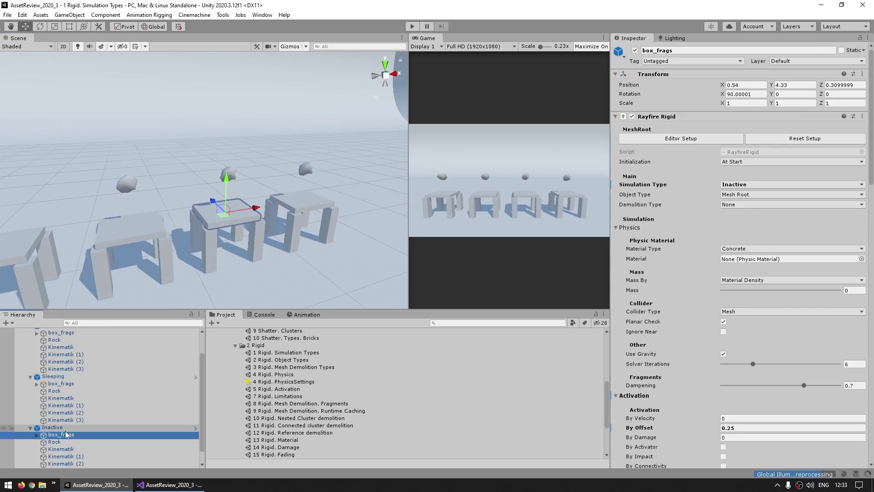
left_click(53, 428)
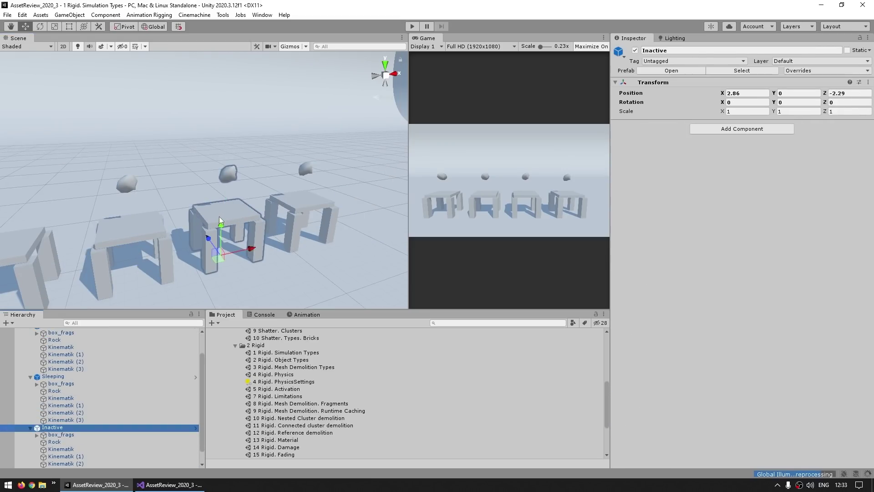
middle_click_drag(274, 224, 233, 217)
left_click(266, 218)
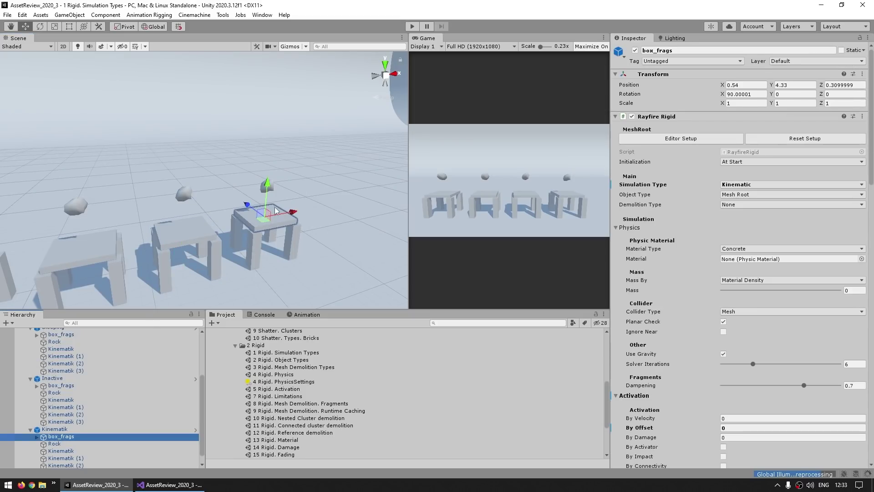
Step: Play and stop the Simulation Types scene, and open the scene 3 Rigid. Mesh Demolition Types
left_click(412, 26)
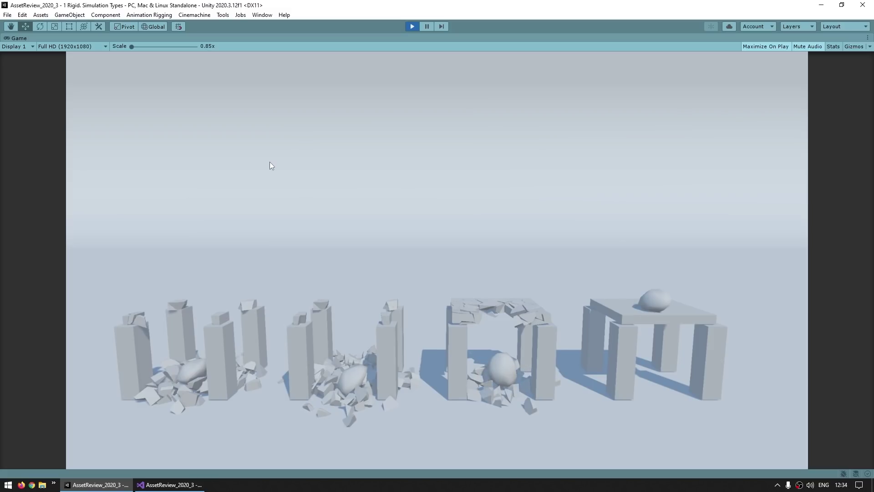
left_click(412, 26)
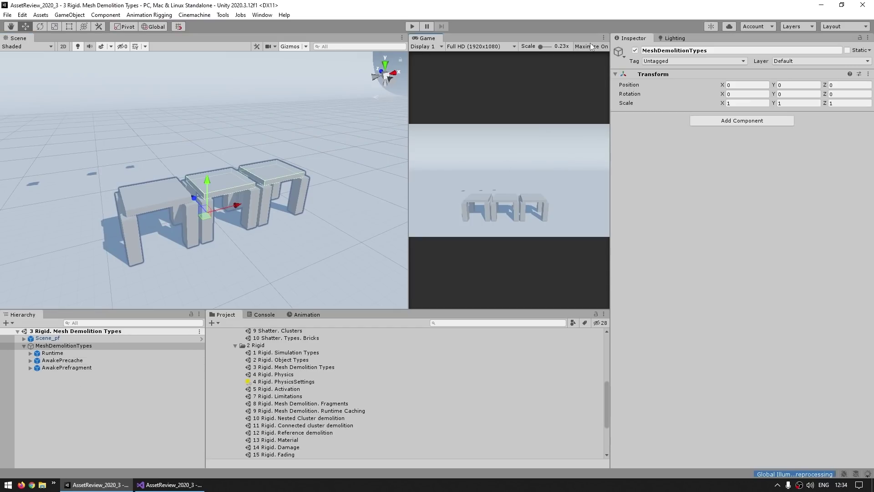
Step: Play the Mesh Demolition Types scene with the Scene view in Shaded Wireframe, and stop it once the three tables are demolished
left_click(173, 195)
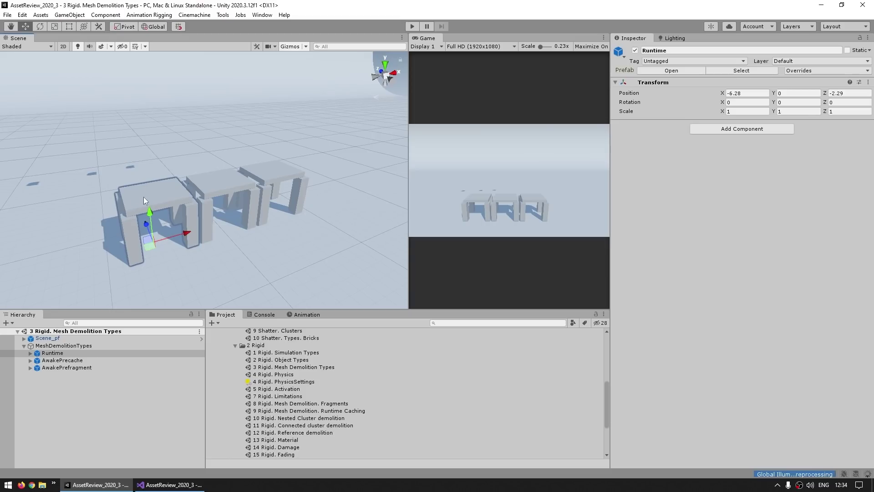
left_click(412, 27)
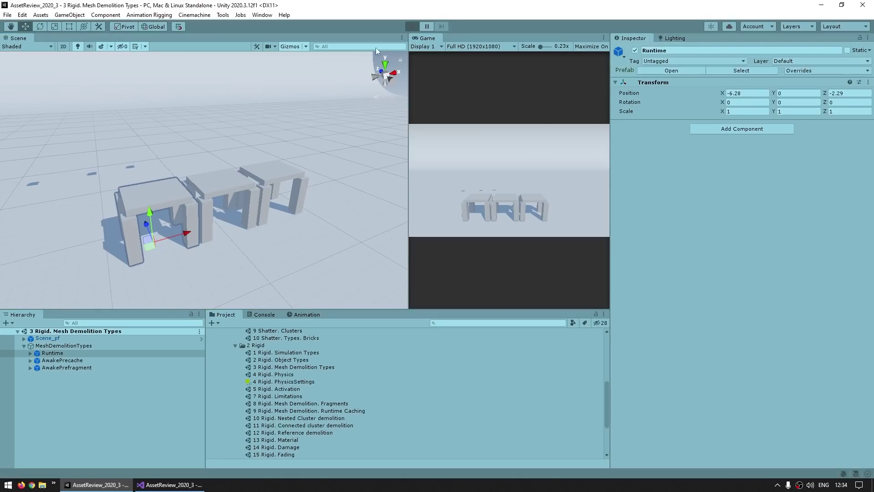
left_click(27, 46)
left_click(37, 79)
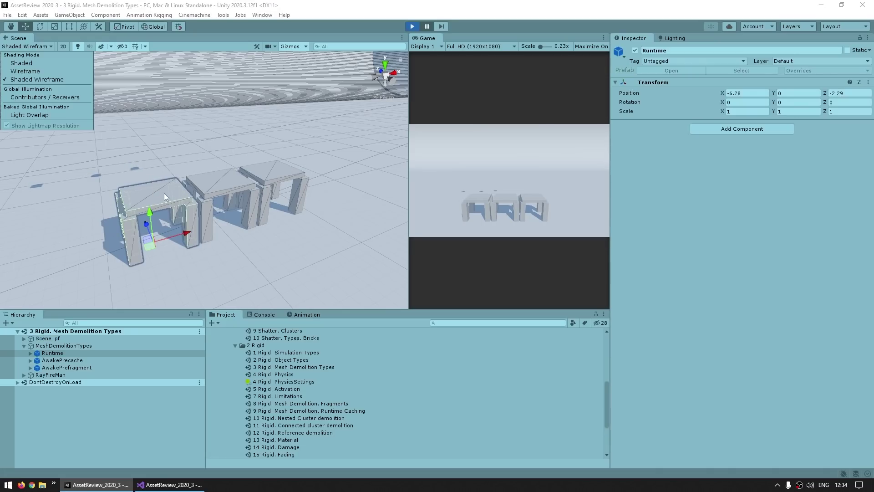
left_click(450, 39)
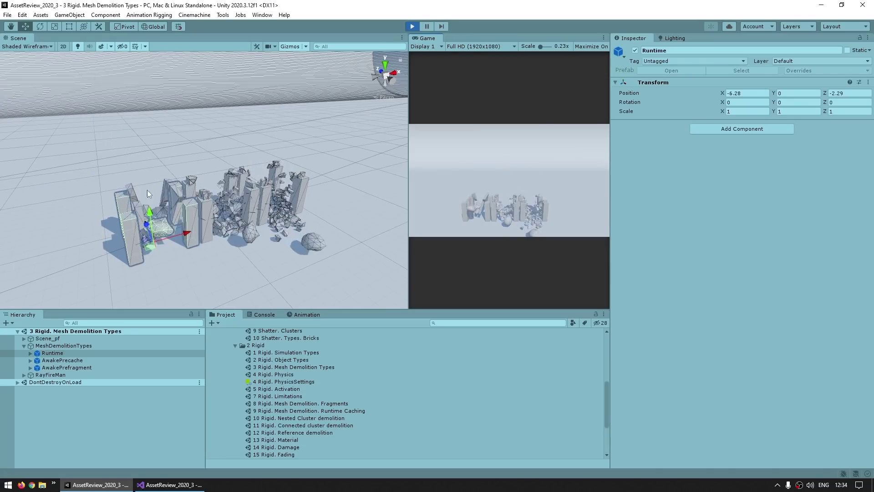
key("ctrl+p")
Step: Select the AwakePrecache and AwakePrefragment tables in turn to compare the demolition types
left_click(63, 360)
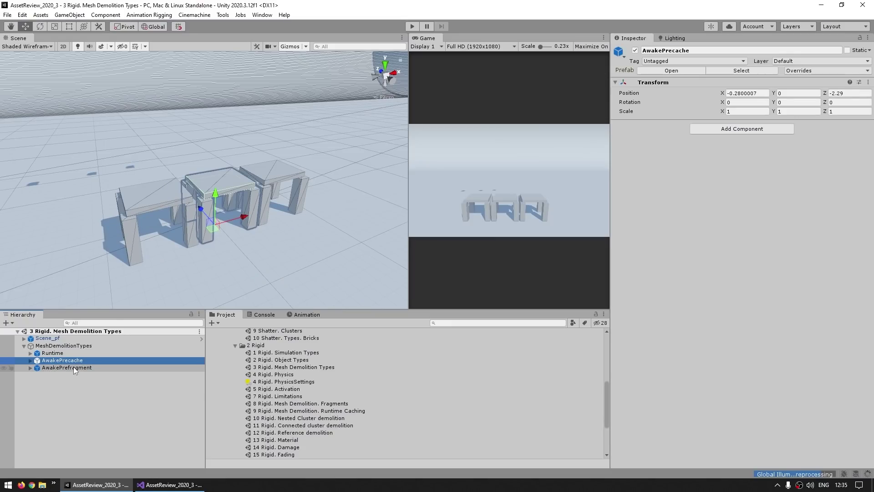
left_click(72, 367)
left_click(75, 360)
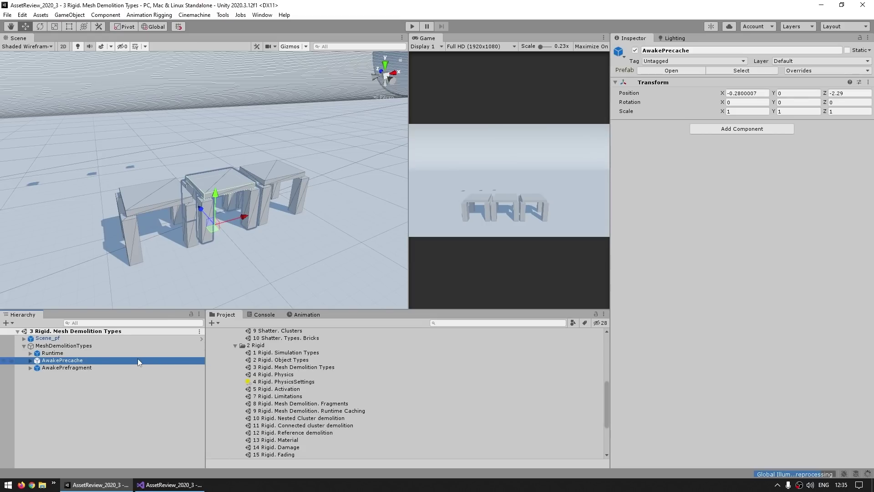
Step: Open the 4 Rigid. Physics scene, play it and activate the HeavyMetal sphere of the DensityMass group
key("ctrl+p")
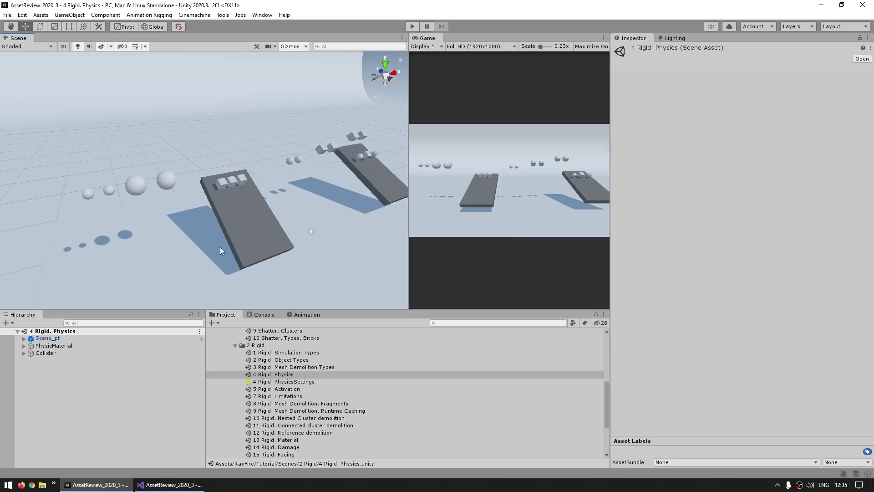
left_click_drag(220, 246, 373, 127, "alt")
left_click(413, 27)
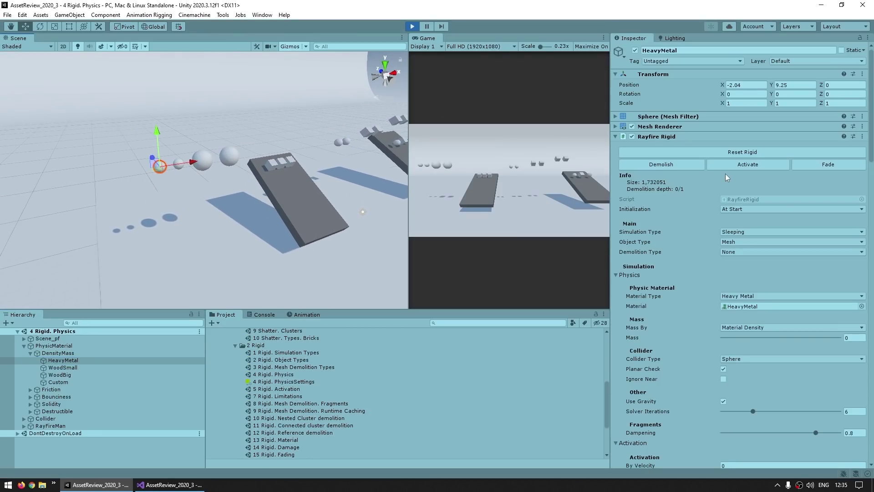
left_click(734, 165)
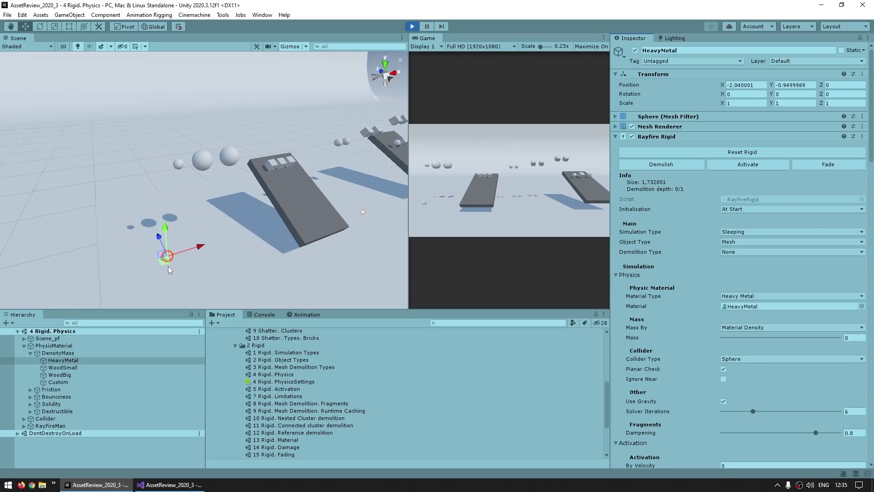
Step: Initialize the Rubber sphere of the Bounciness group in the running scene
middle_click_drag(168, 266, 82, 318)
left_click(166, 187)
middle_click_drag(150, 209, 282, 150)
left_click(733, 153)
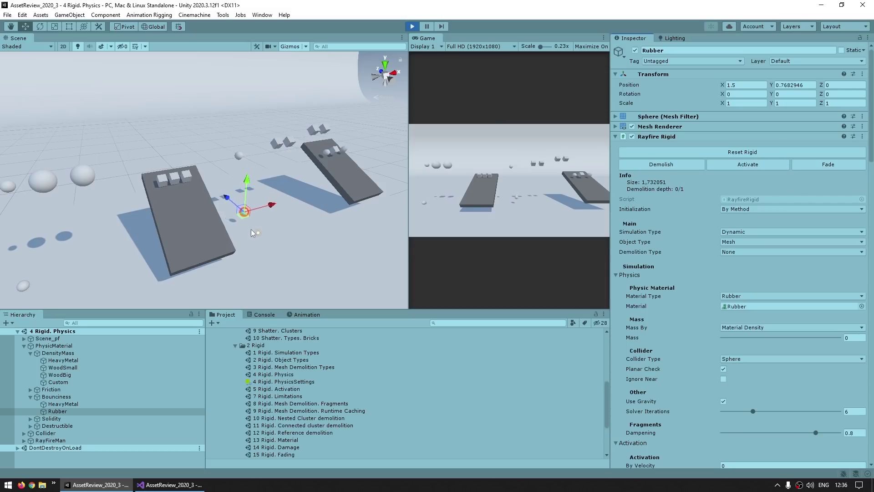
Step: Initialize the Concrete and Ice cubes of the Friction group to compare how they slide down the plate
left_click(187, 176)
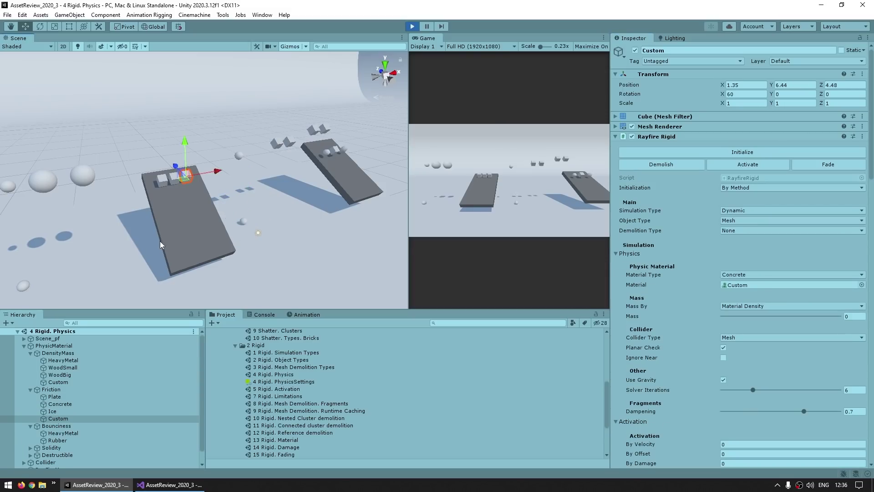
left_click(163, 179)
key("f")
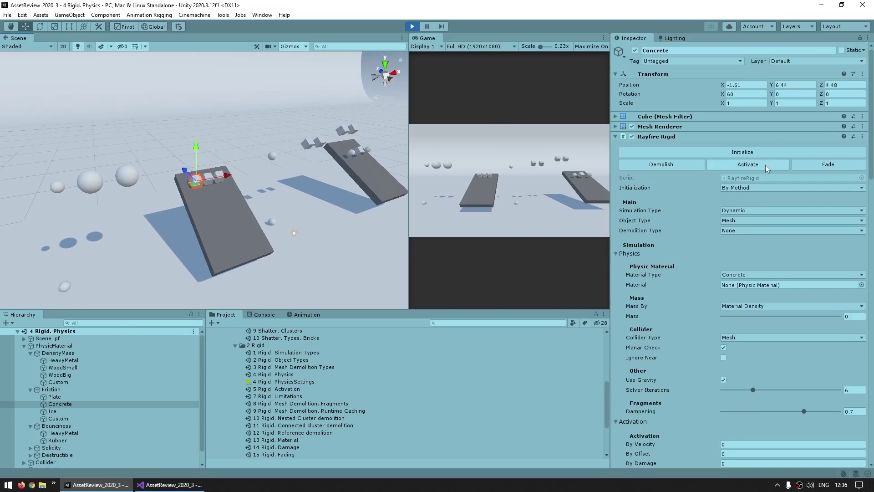
left_click(755, 150)
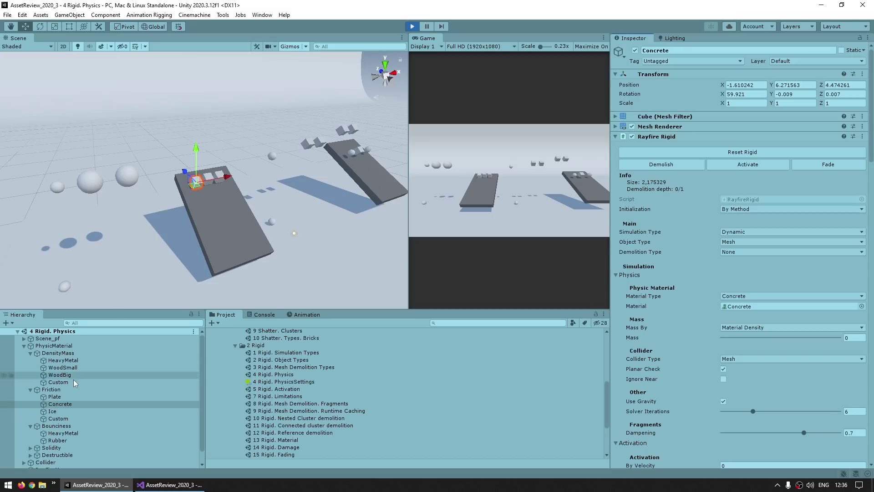
left_click(53, 411)
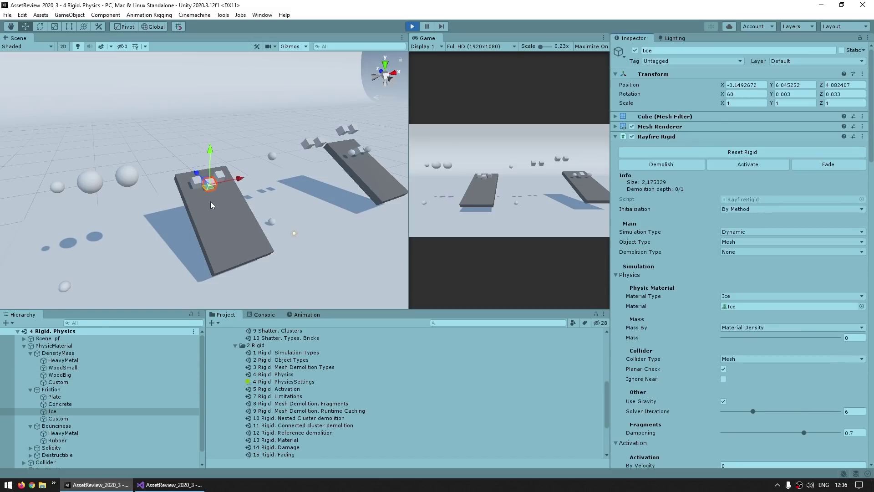
Step: Initialize the LightMetal and Ice cubes of the Destructible group to compare how they break on the ground
left_click(274, 178)
key("f")
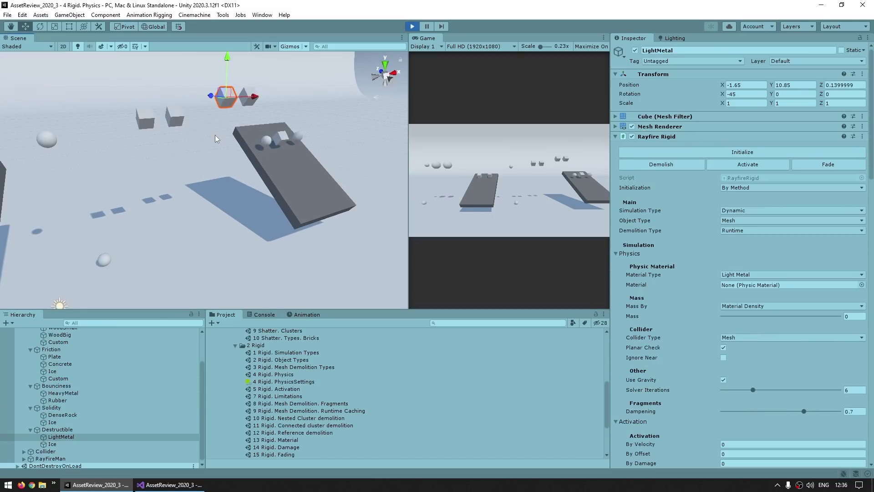
left_click(742, 152)
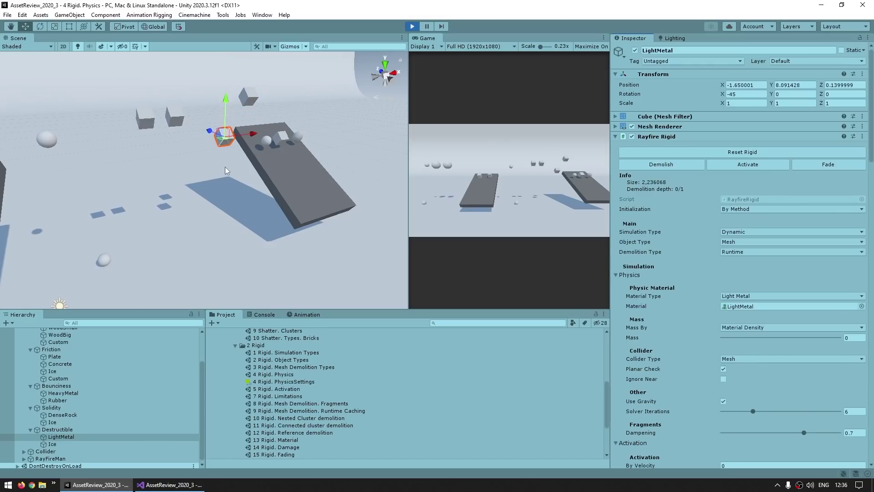
left_click(254, 101)
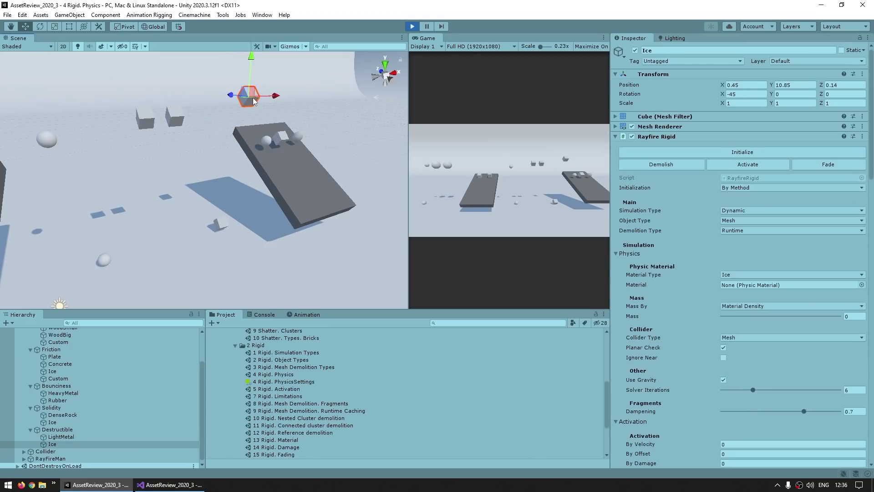
left_click(743, 152)
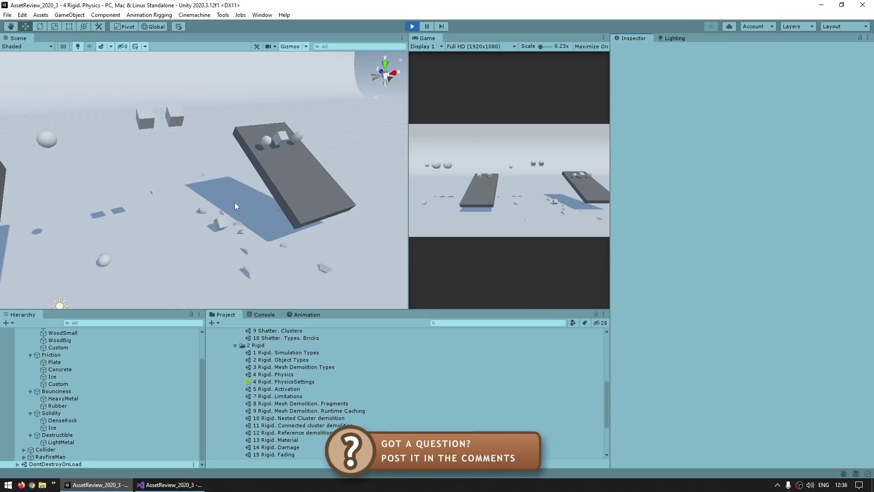
Step: Open the 8 Rigid. Mesh Demolition. Fragments scene and play it, dropping the rock onto the Fragments_40_uniform table
right_click_drag(235, 206, 370, 180)
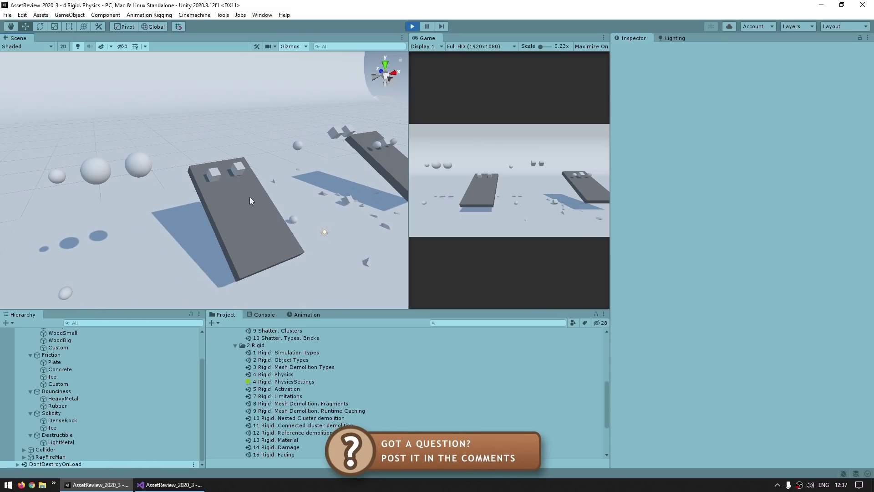
double_click(291, 403)
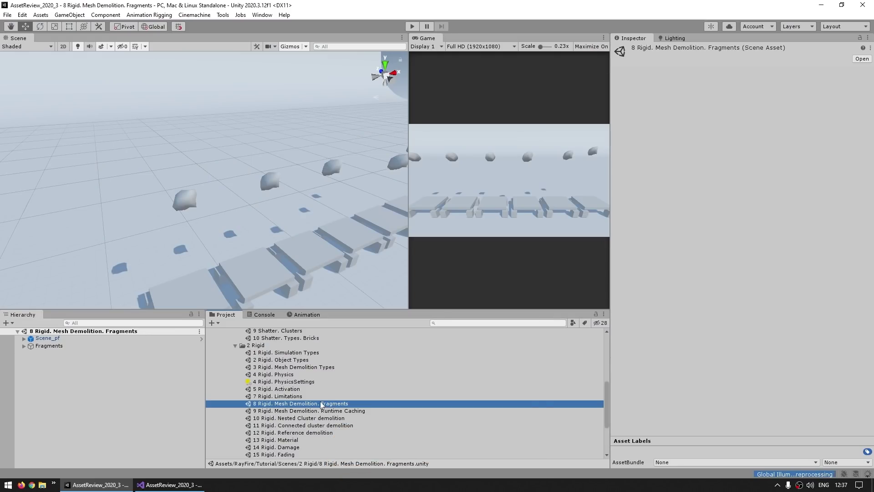
right_click_drag(281, 203, 187, 145)
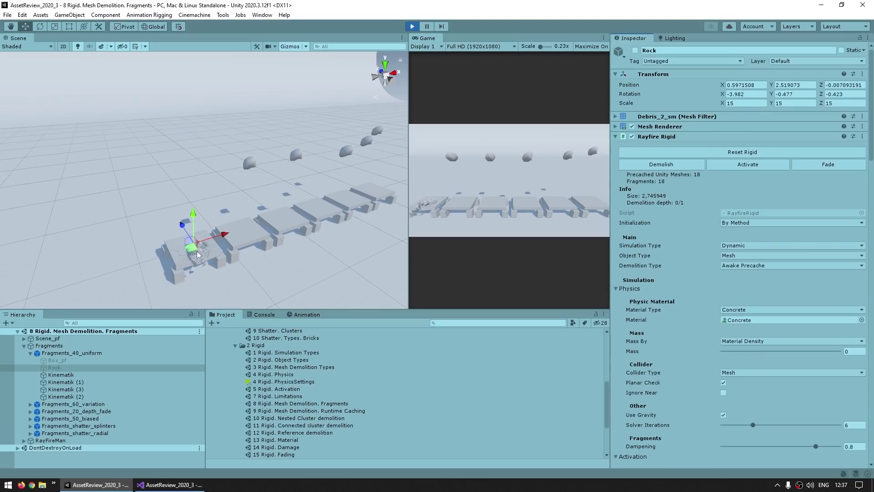
Step: Initialize the rock above the Fragments_50_biased table so that it drops onto the tabletop
left_click(197, 254)
left_click(182, 246)
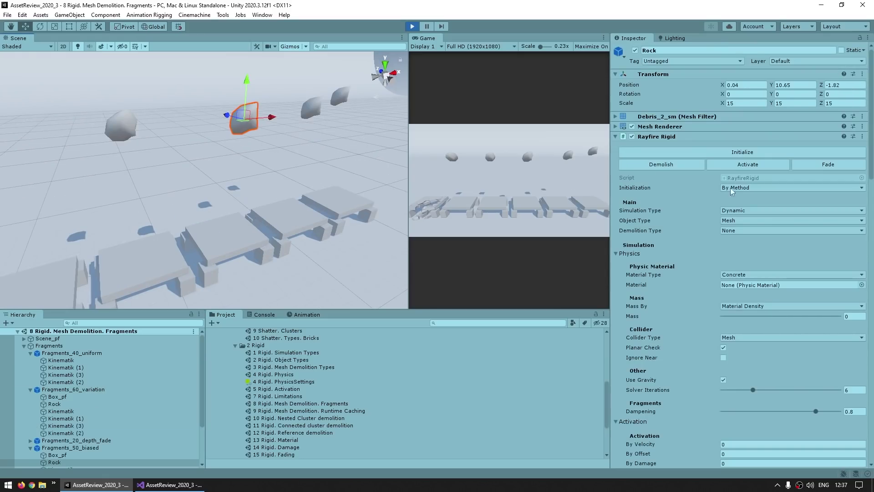
left_click(742, 152)
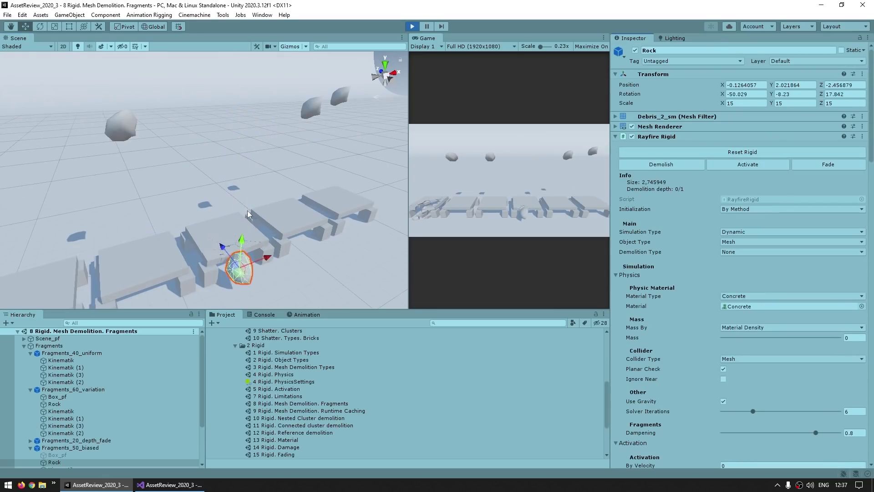
Step: Drop the rocks onto the Fragments_shatter_splinters and Fragments_shatter_radial tables, and stop the scene
middle_click_drag(253, 231, 215, 212)
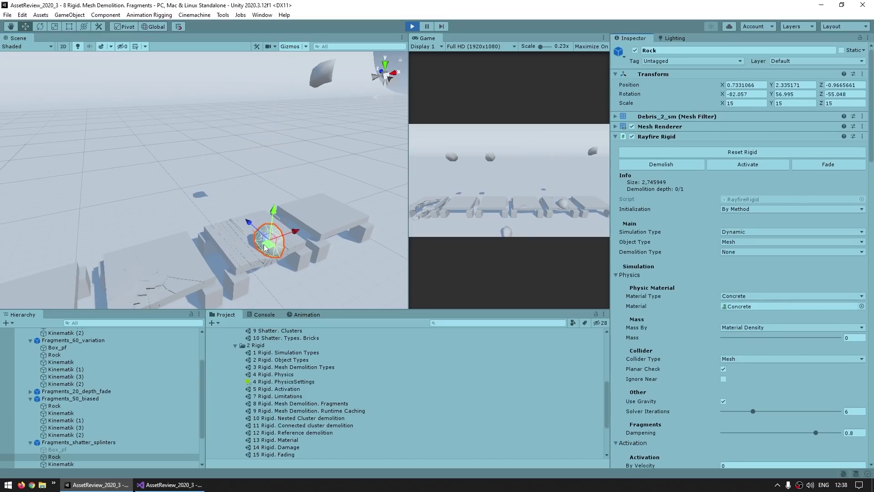
left_click(320, 72)
key("f")
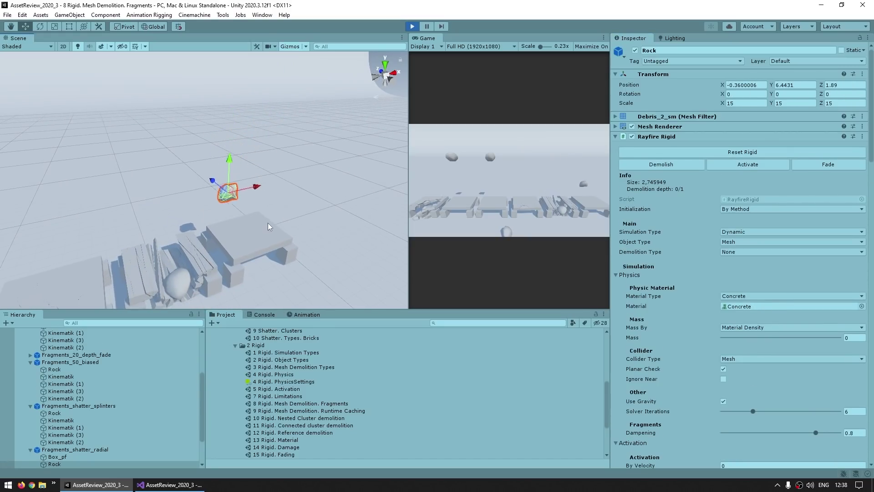
key("ctrl+p")
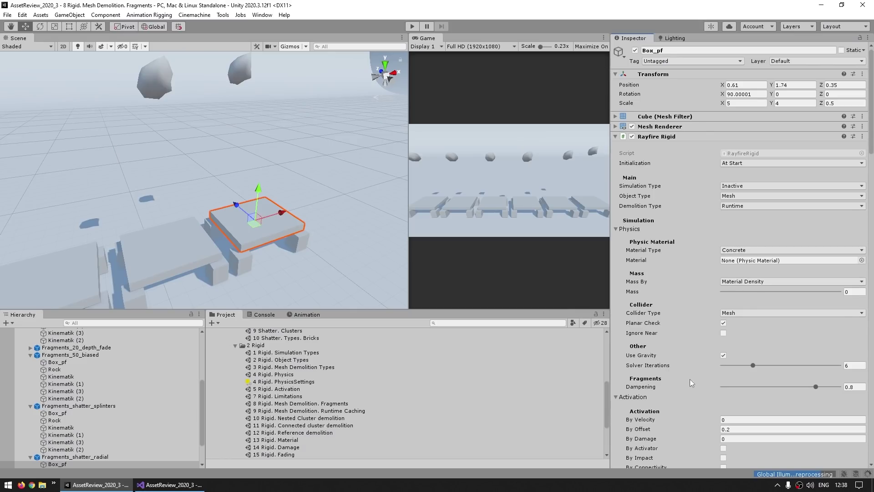
Step: Examine the Mesh Demolition and Rayfire Shatter settings of the Box_pf tabletops in the shatter_radial and shatter_splinters groups
scroll(674, 323, "down", 15)
scroll(676, 324, "up", 8)
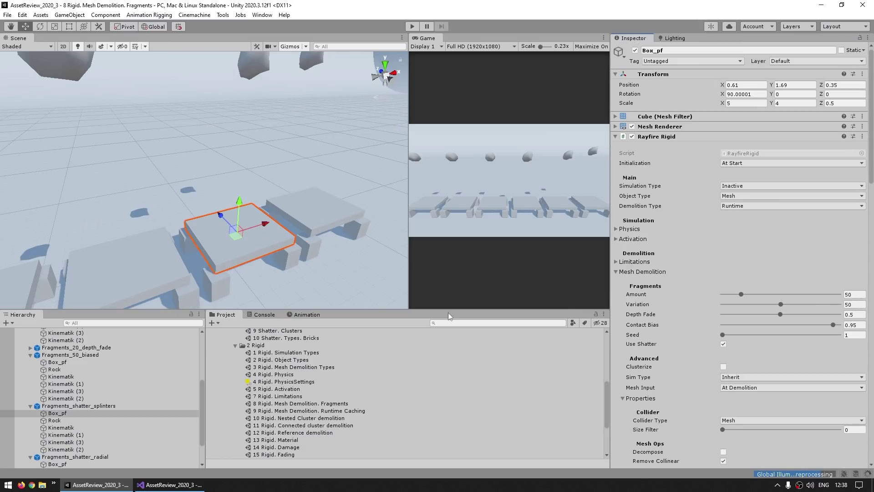
left_click(57, 413)
scroll(639, 280, "down", 3)
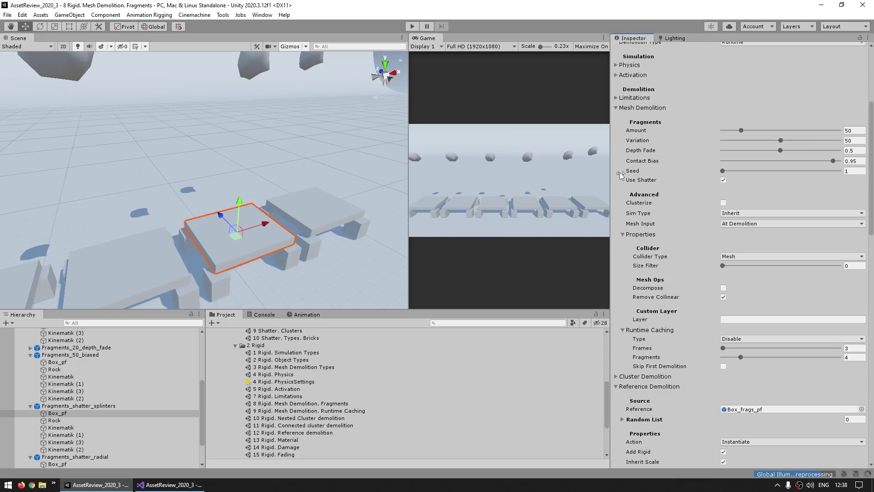
scroll(679, 178, "down", 12)
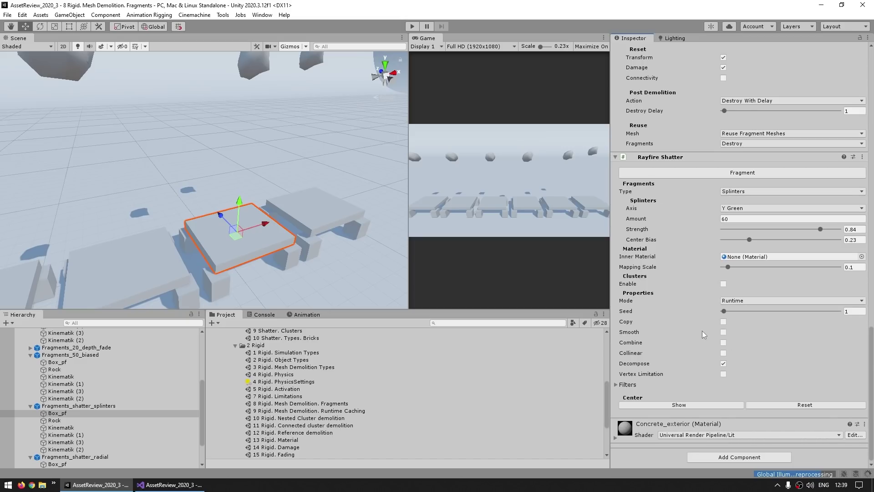
mouse_move(706, 277)
left_click(688, 173)
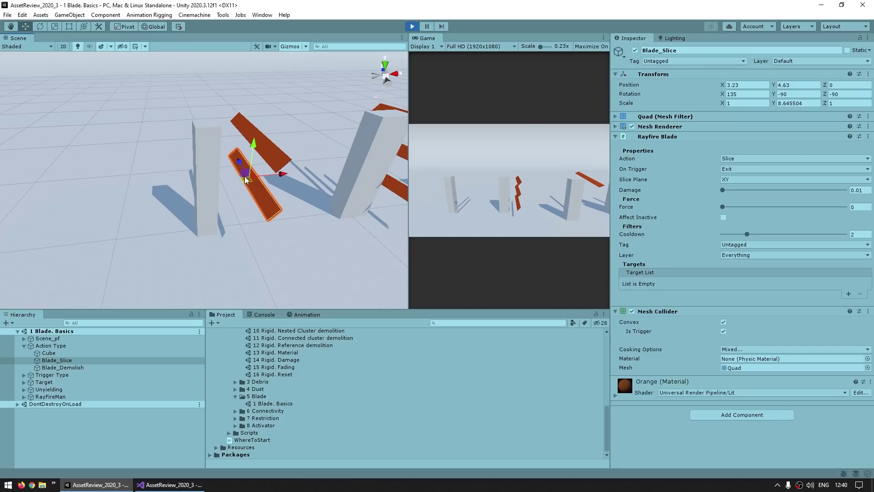
Step: In the 1 Blade. Basics scene, move Blade_Slice and Blade_OnExit through their columns to slice them, and stop the scene
left_click_drag(245, 176, 114, 178)
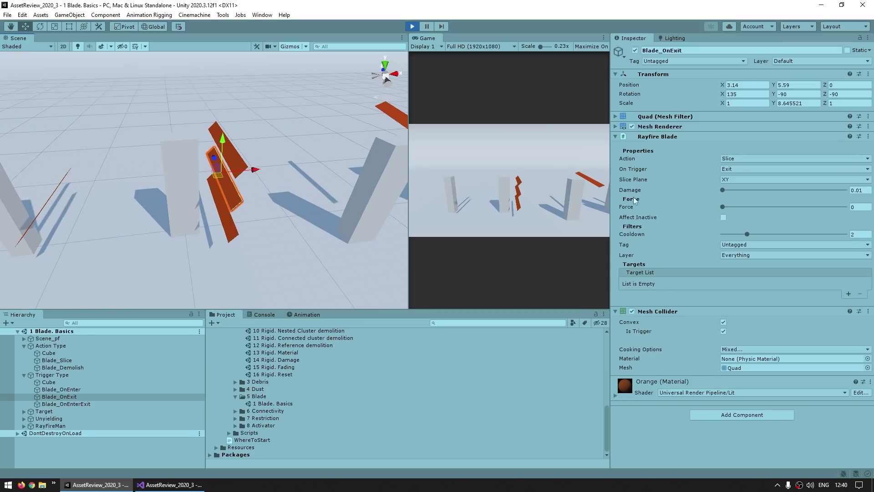
middle_click_drag(283, 157, 313, 133)
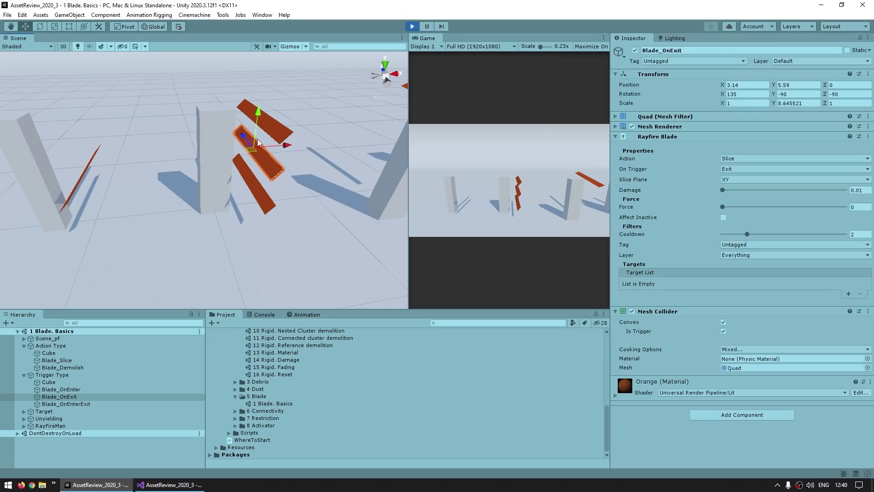
mouse_move(249, 145)
left_mouse_down()
mouse_move(237, 129)
mouse_move(217, 139)
mouse_move(253, 150)
left_mouse_up()
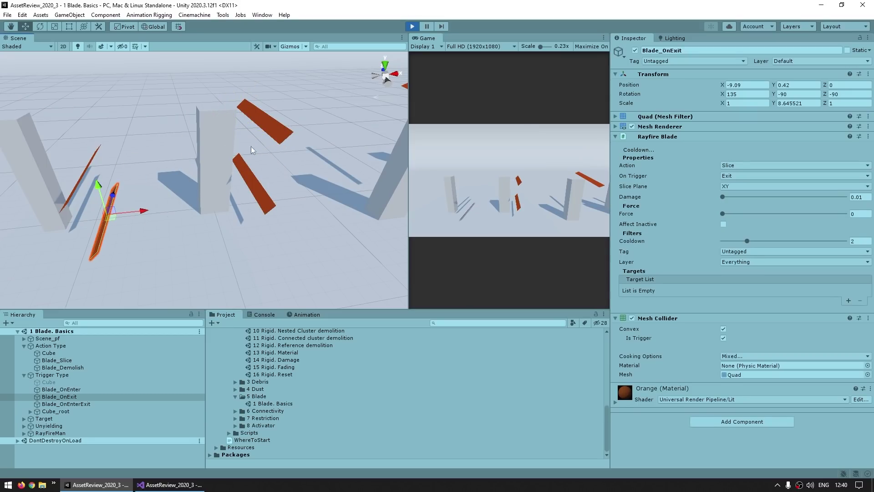
left_click(210, 133)
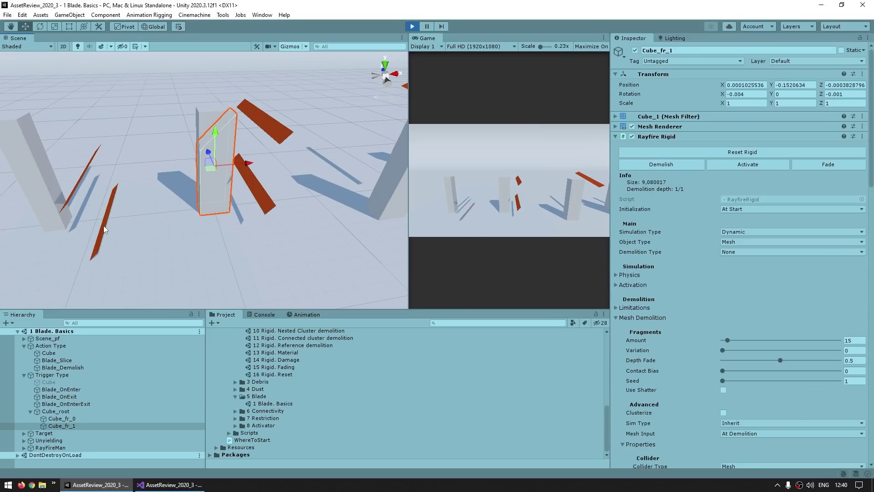
key("ctrl+z")
key("ctrl+p")
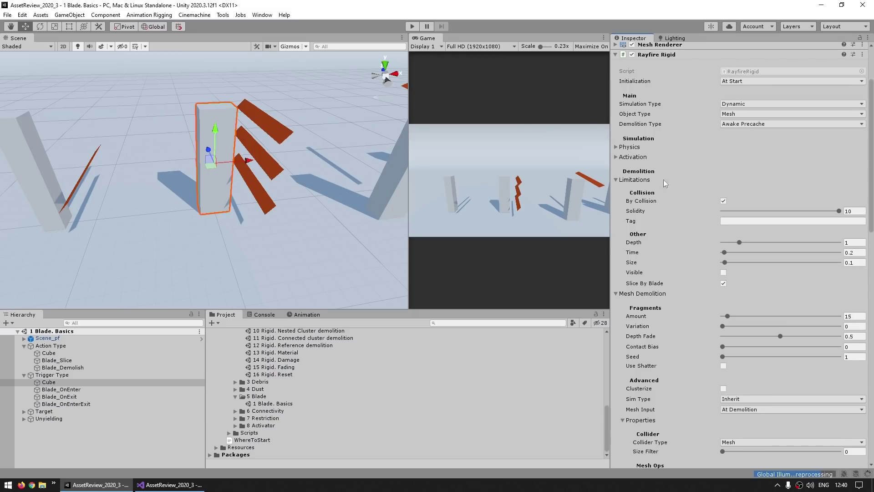
Step: Lower the Depth limitation of the Trigger Type Cube to its minimum and slice the column with Blade_OnExit in play mode
scroll(645, 188, "up", 3)
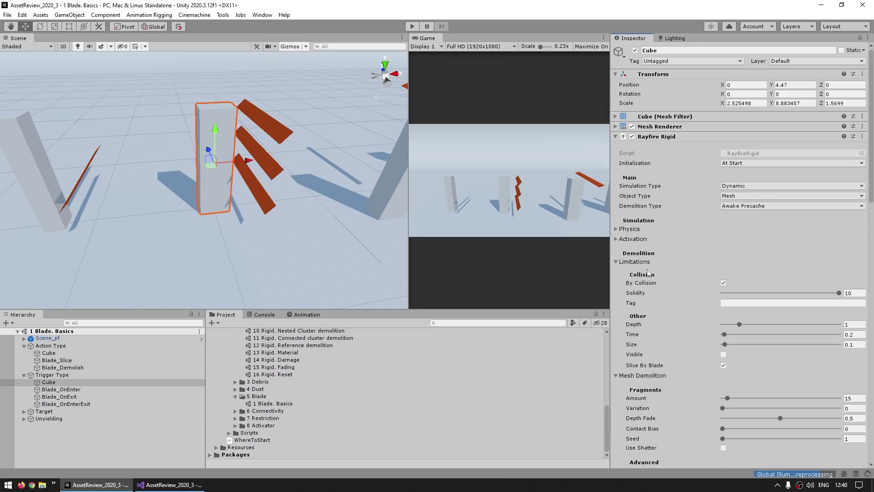
mouse_move(635, 328)
left_click_drag(733, 320, 614, 318)
left_click(412, 27)
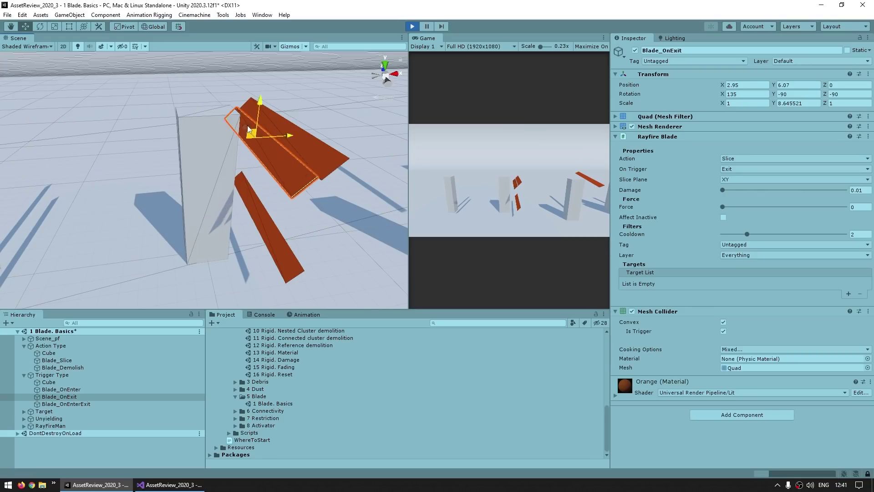
left_click_drag(248, 115, 88, 172)
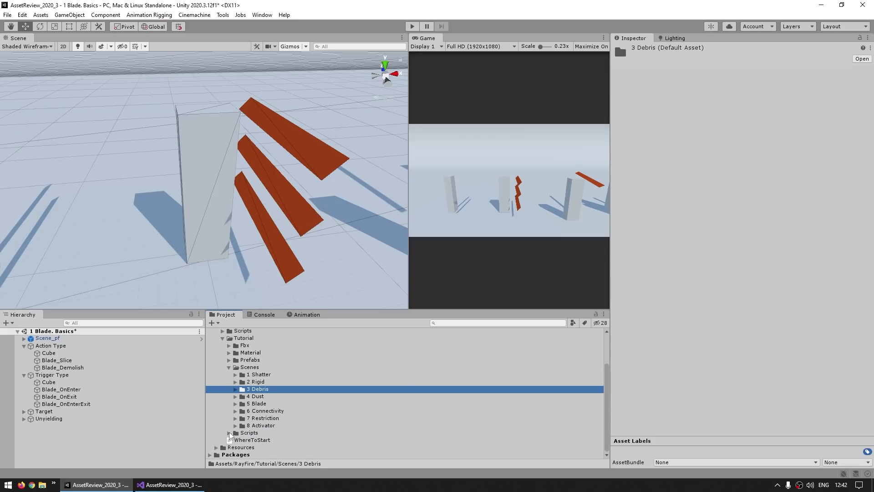
Step: Look through the tutorial scenes in the 8 Activator and 6 Connectivity folders
left_click(235, 425)
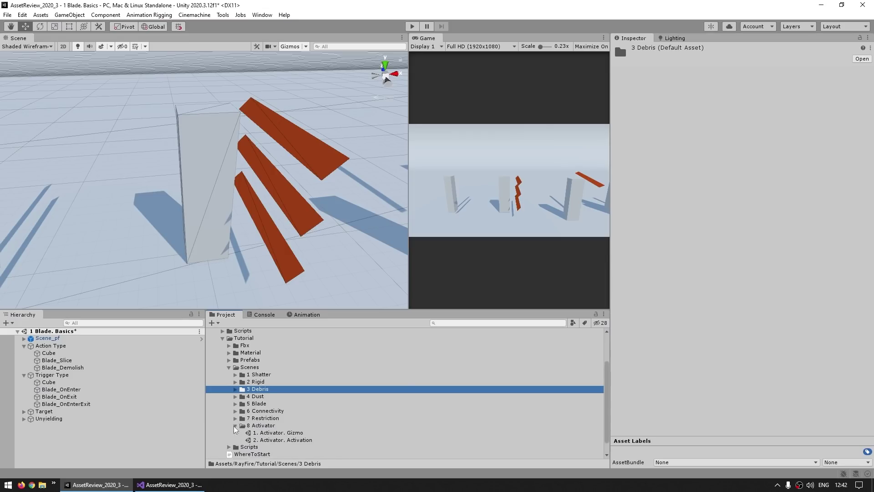
scroll(255, 409, "down", 1)
left_click(263, 404)
left_click(278, 410)
left_click(282, 418)
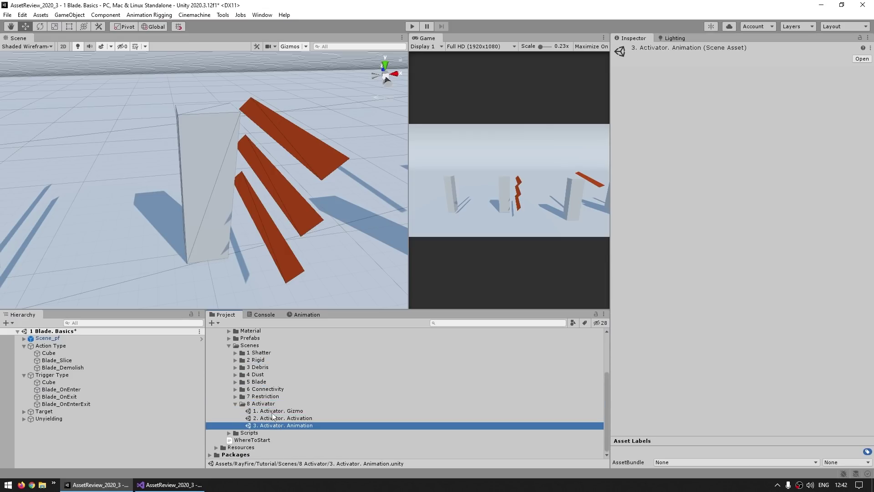
key("Up")
left_click(261, 405)
double_click(268, 389)
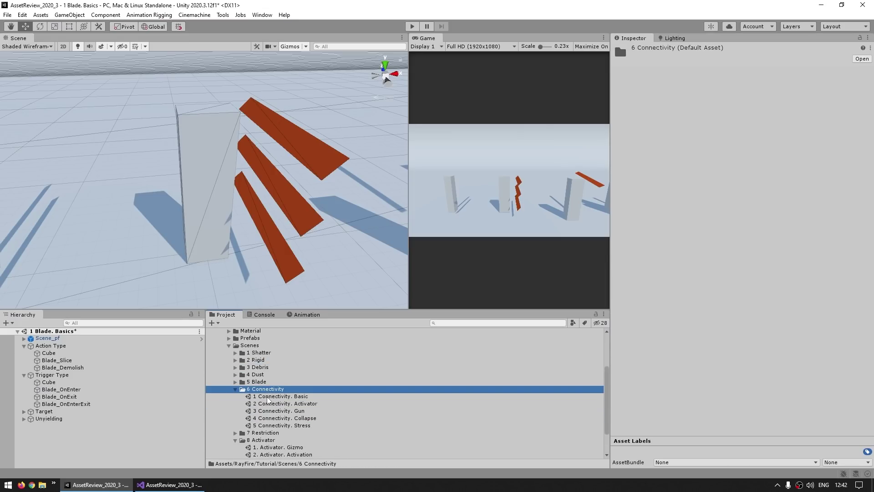
Step: Look through the tutorial scenes in the 6 Connectivity folder, from Basic to Stress
left_click(267, 397)
left_click(273, 404)
left_click(275, 410)
left_click(278, 417)
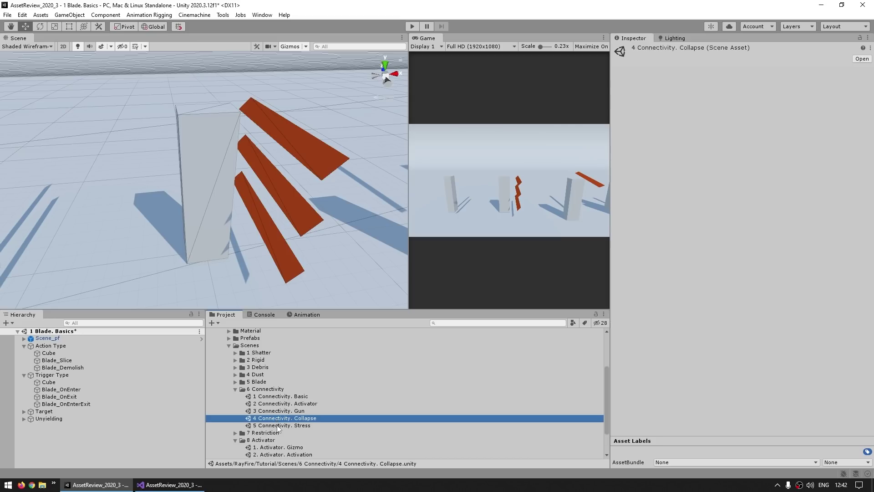
left_click(278, 426)
left_click(275, 396)
Step: Look through the tutorial scenes in the 4 Dust and 3 Debris folders
left_click(235, 374)
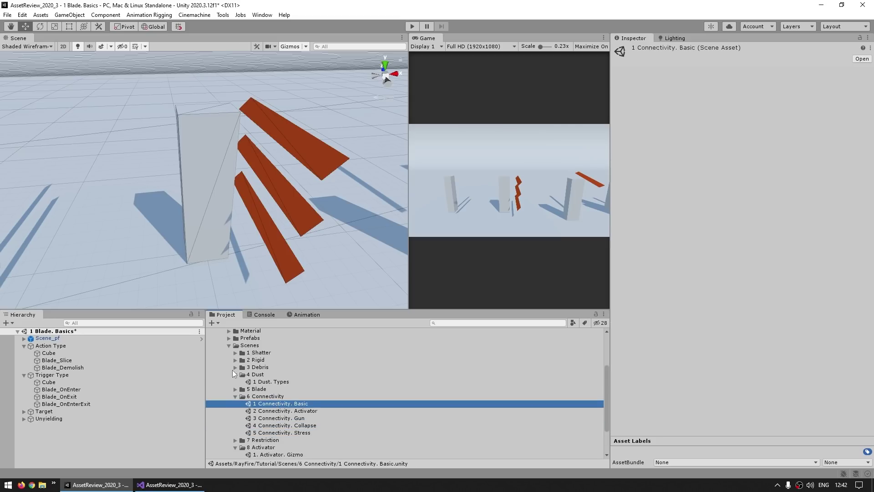
left_click(235, 367)
left_click(276, 383)
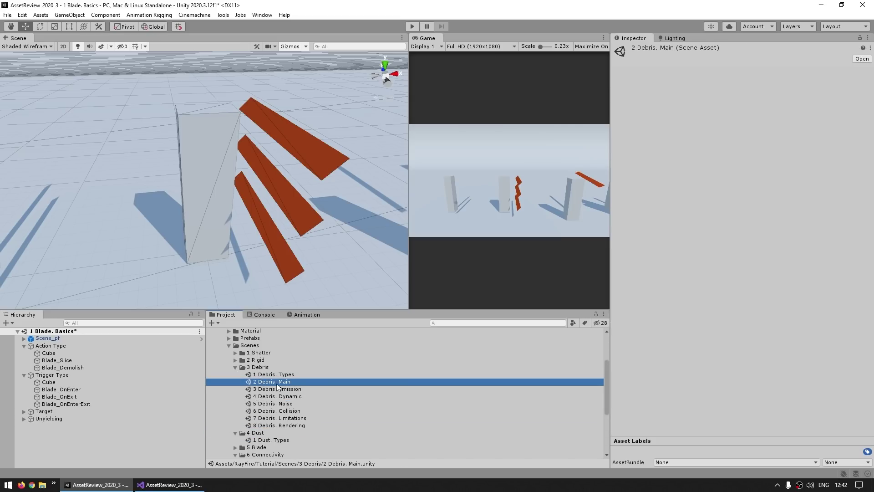
left_click(275, 396)
left_click(269, 382)
left_click(272, 396)
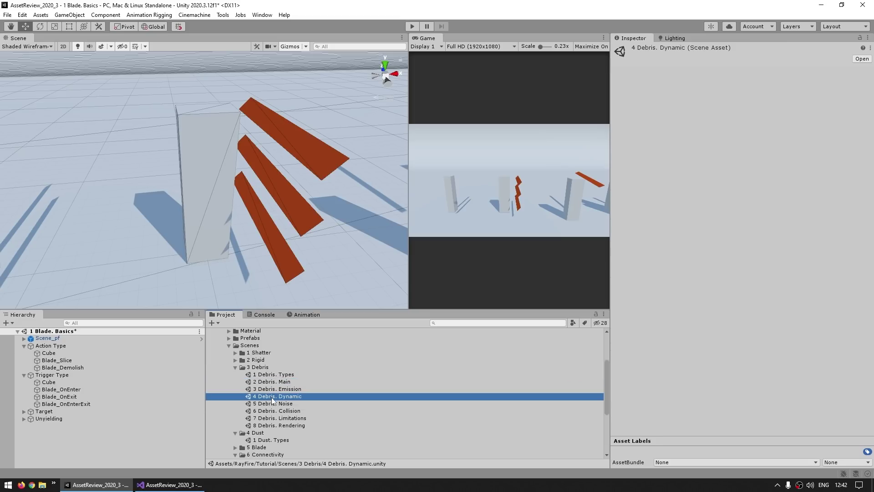
left_click(273, 410)
left_click(273, 388)
left_click(273, 403)
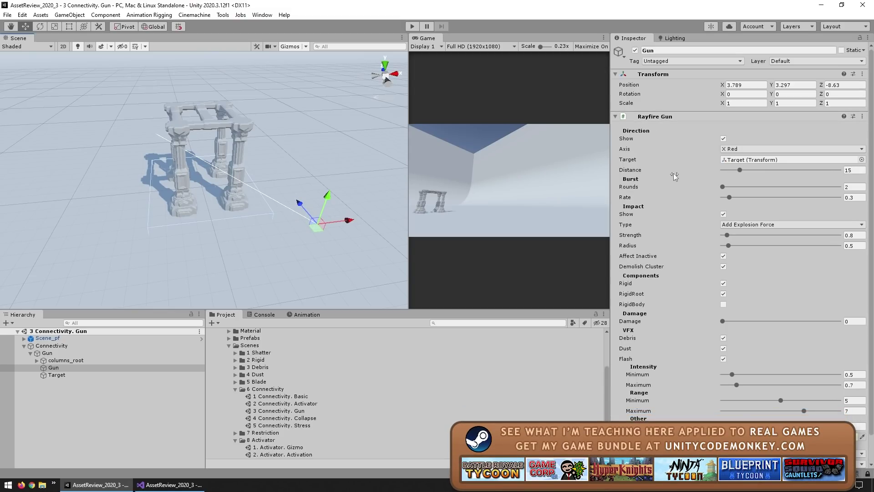
Step: In the 3 Connectivity. Gun scene, move the Target beyond the columns, enter play mode, reposition the Gun and fire a single shot
left_click(56, 374)
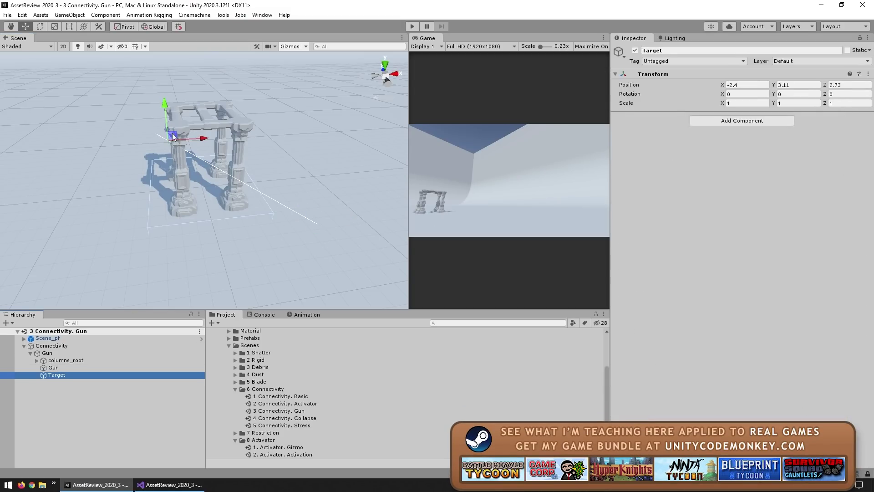
mouse_move(169, 133)
left_mouse_down()
mouse_move(119, 149)
mouse_move(176, 132)
mouse_move(166, 138)
left_mouse_up()
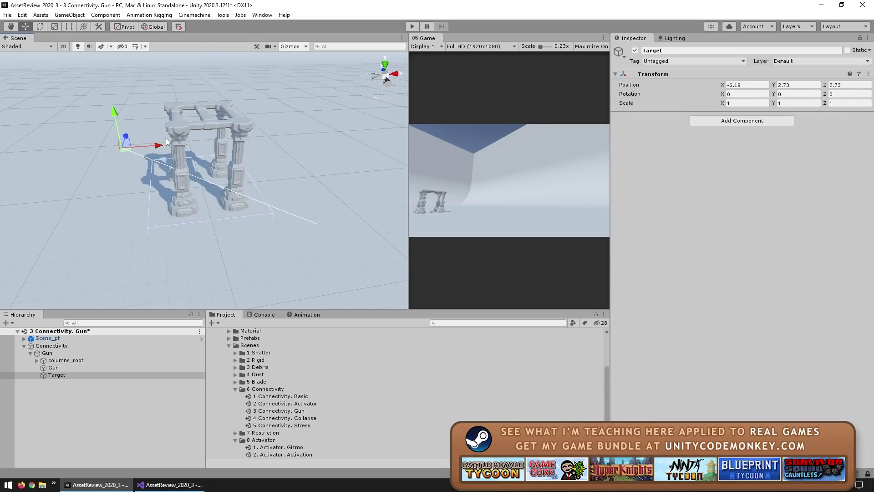
key("ctrl+p")
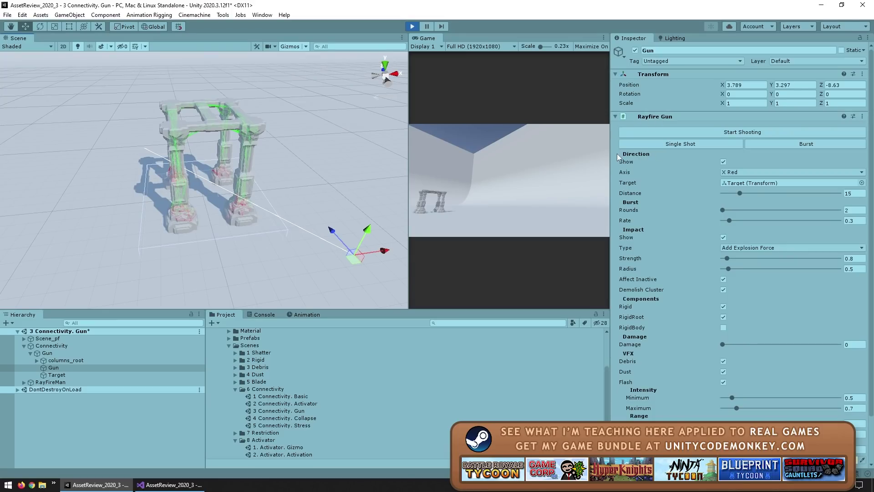
left_click_drag(355, 259, 348, 186)
left_click(675, 144)
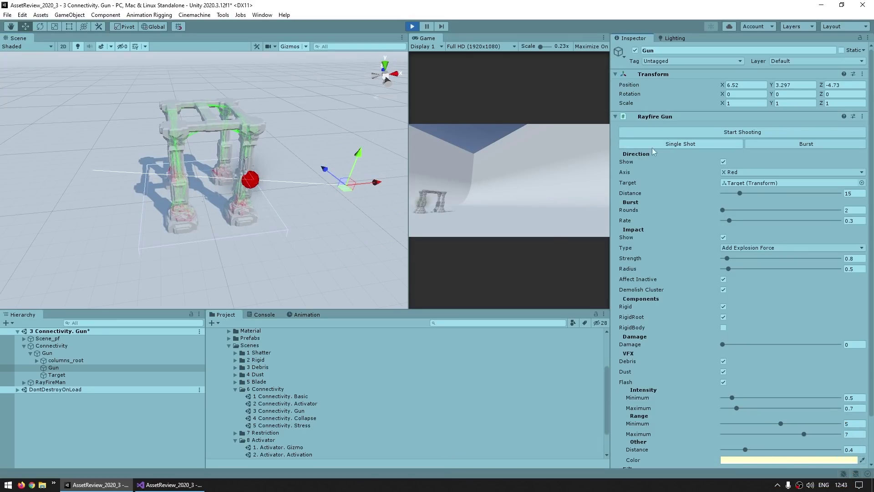
Step: Start continuous shooting, sweep the Gun around to hit the columned structure, and stop play mode
left_click(657, 131)
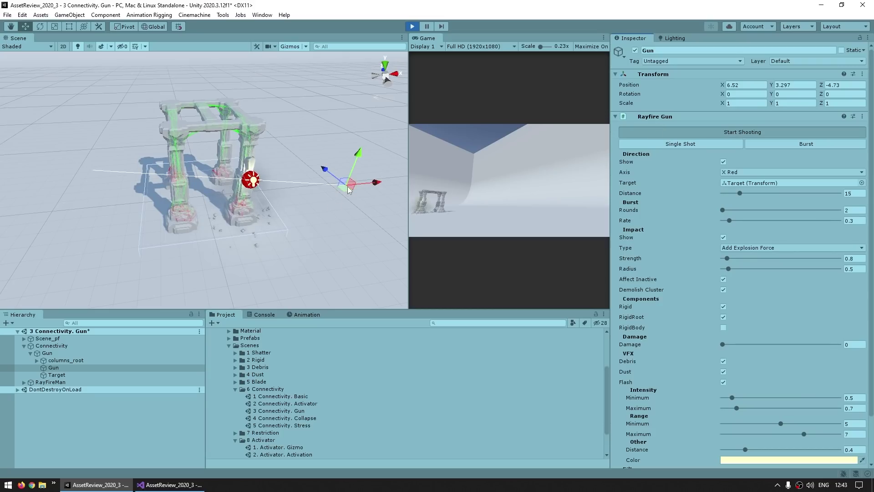
left_click_drag(348, 188, 277, 82)
key("ctrl+p")
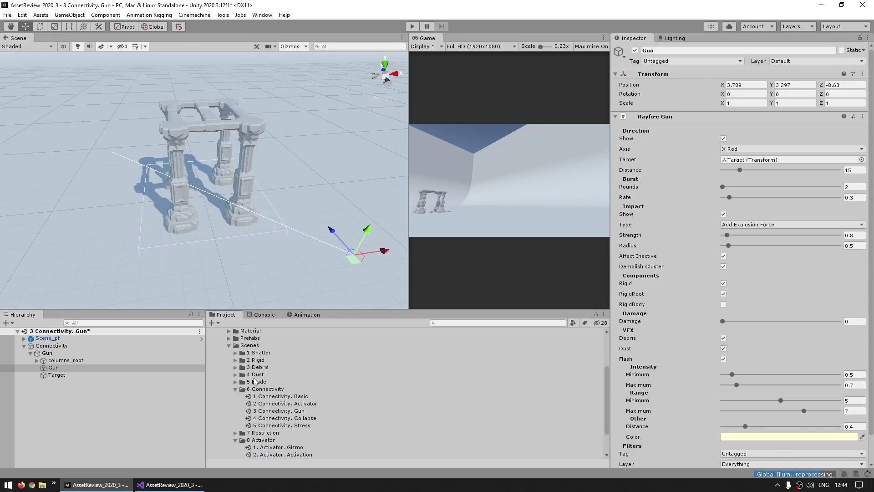
Step: Look through the tutorial scenes in the Blade, Dust, Debris, Rigid and Shatter folders
left_click(235, 381)
left_click(235, 374)
left_click(241, 359)
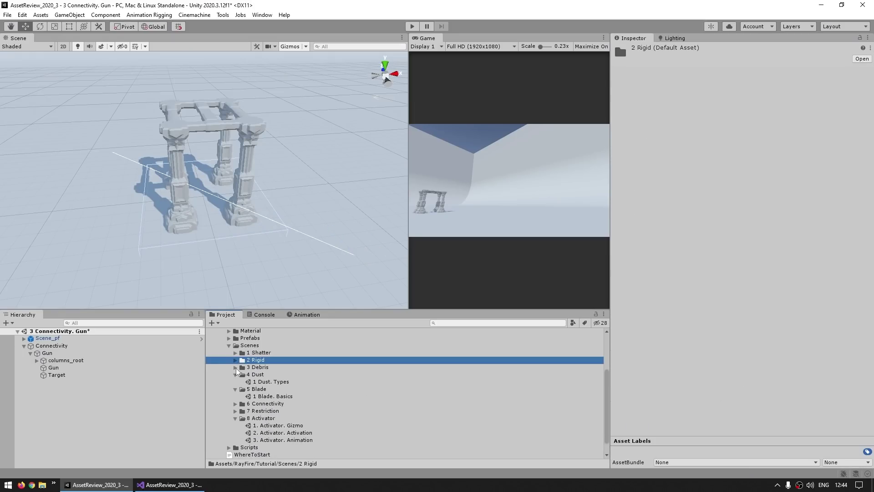
left_click(235, 367)
left_click(235, 360)
left_click(235, 352)
scroll(273, 391, "down", 5)
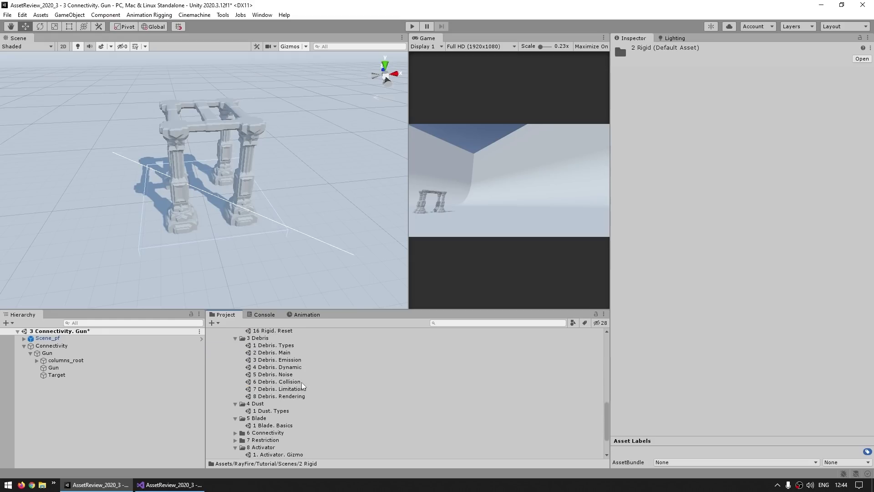
scroll(292, 408, "up", 3)
Step: Look through RayFire's Info folder, including its Documentation and HowTo files
scroll(273, 387, "up", 10)
left_click(238, 349)
left_click(229, 356)
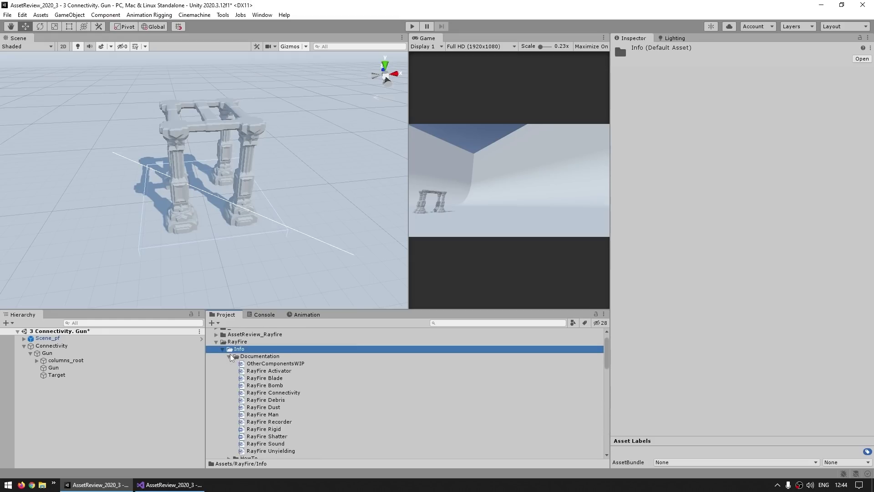
scroll(299, 392, "down", 2)
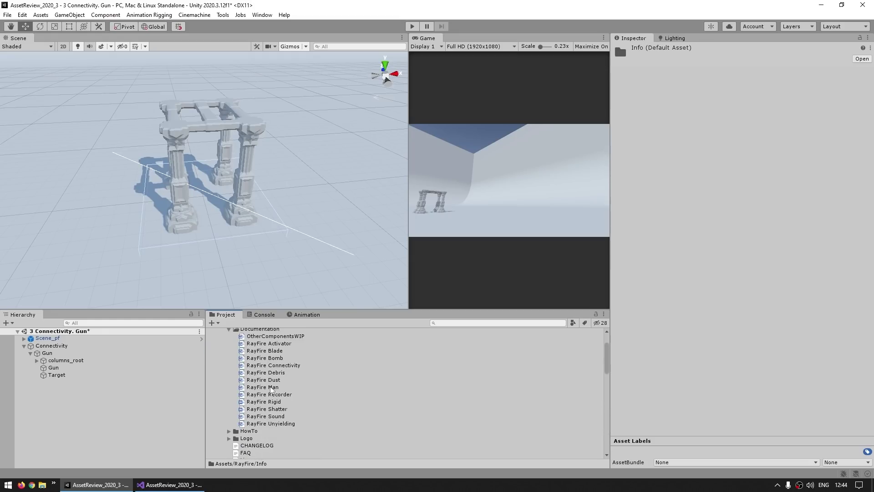
left_click(230, 430)
scroll(247, 416, "down", 4)
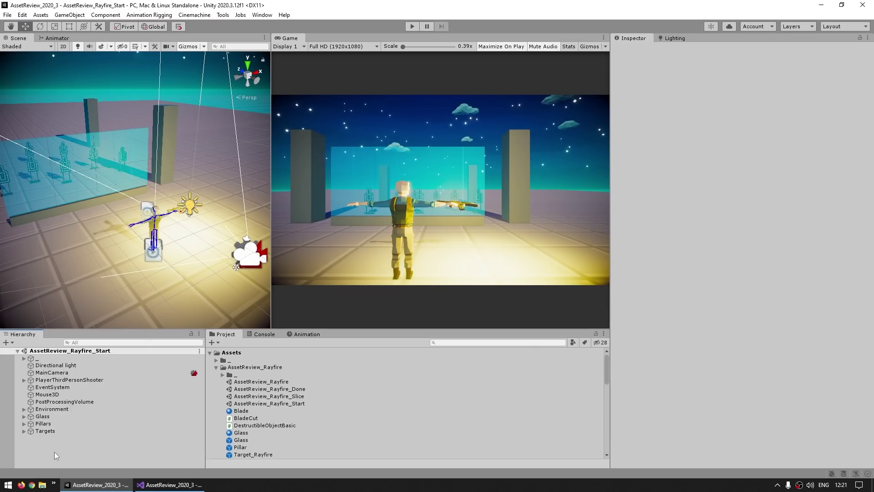
Step: Create an empty object named Gun in the AssetReview_Rayfire_Start scene
right_click(54, 452)
left_click(80, 324)
type("Gun")
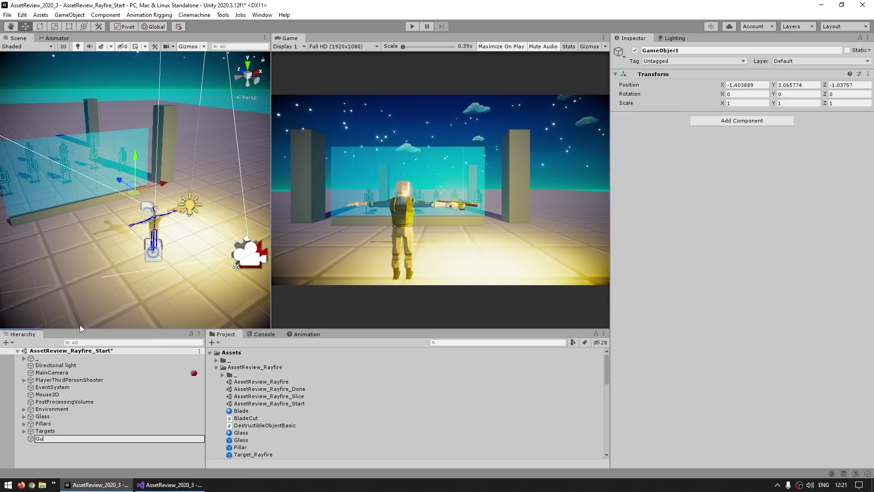
key("Return")
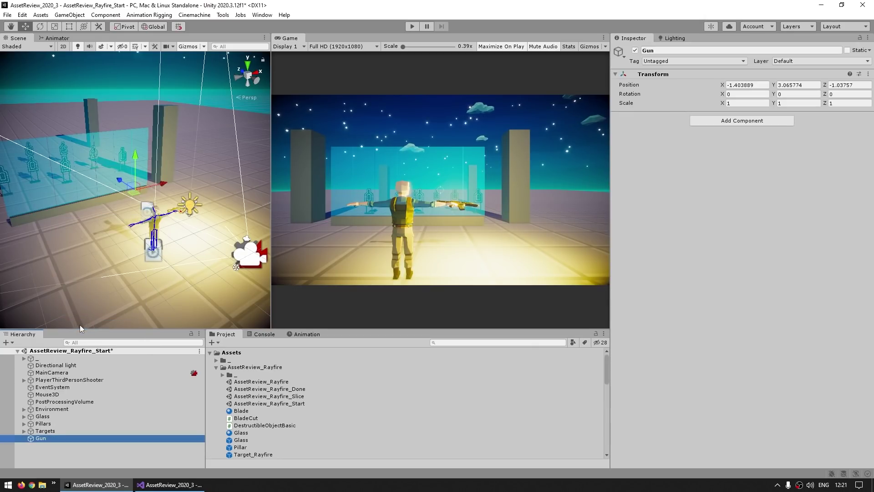
Step: Add a Rayfire Gun component to the Gun object
left_click(734, 121)
scroll(712, 191, "down", 3)
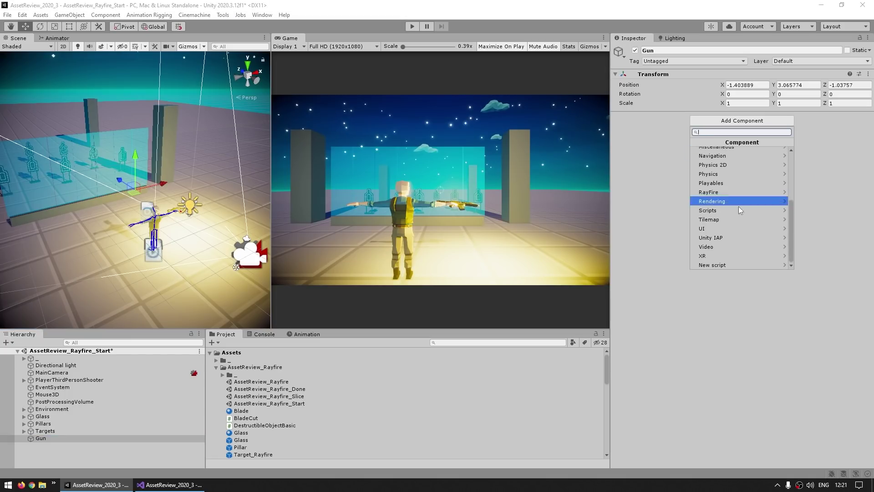
left_click(712, 192)
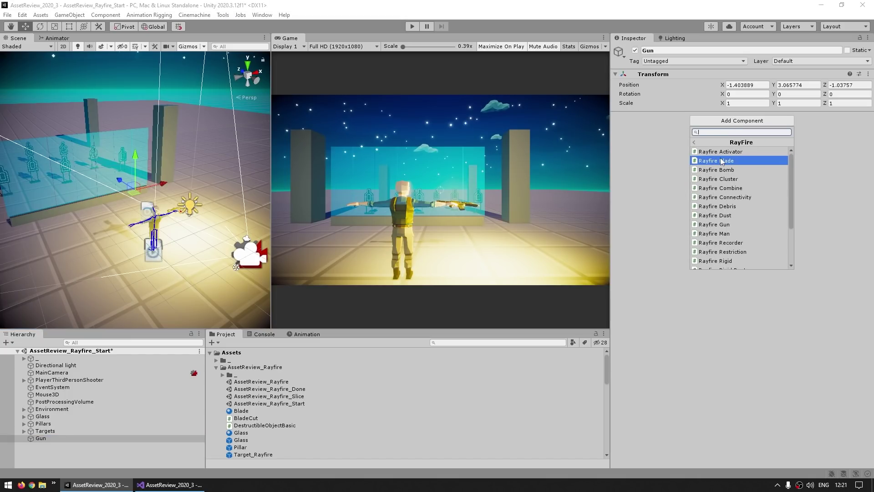
left_click(727, 226)
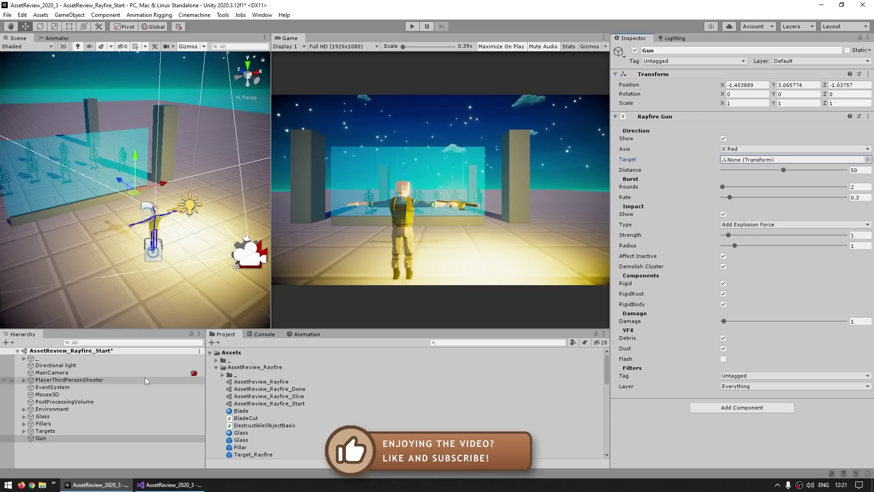
Step: Create another empty object in the scene and name it GunTarget
right_click(50, 447)
left_click(88, 321)
type("GunTarget")
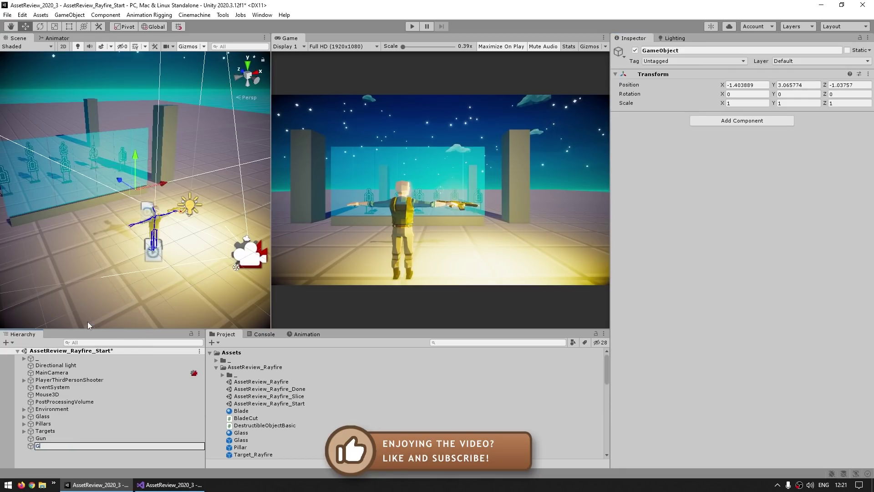
key("Return")
Step: Assign GunTarget as the Rayfire Gun's Target and move it away from the character toward the glass panels
left_click(40, 438)
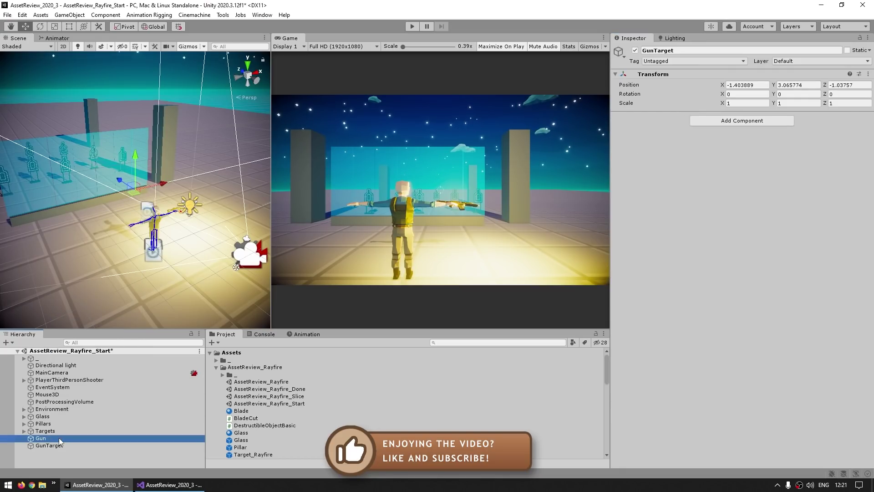
left_click_drag(49, 445, 792, 159)
double_click(49, 446)
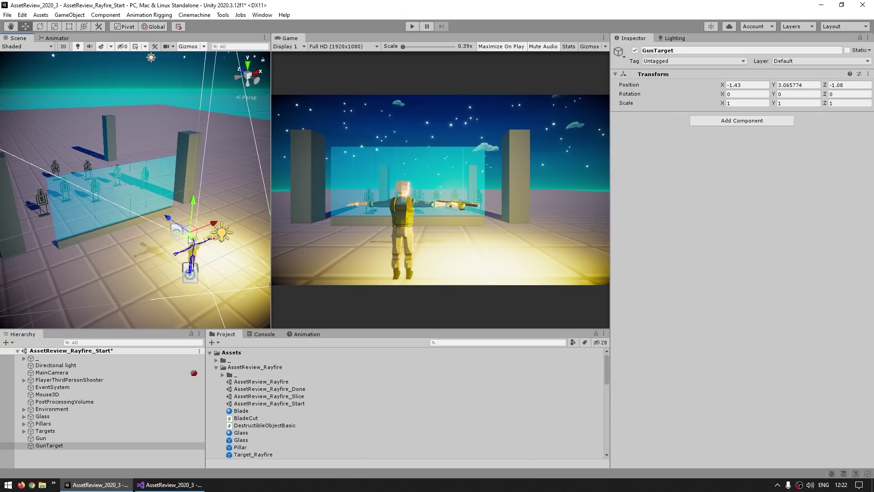
left_click_drag(190, 240, 42, 225)
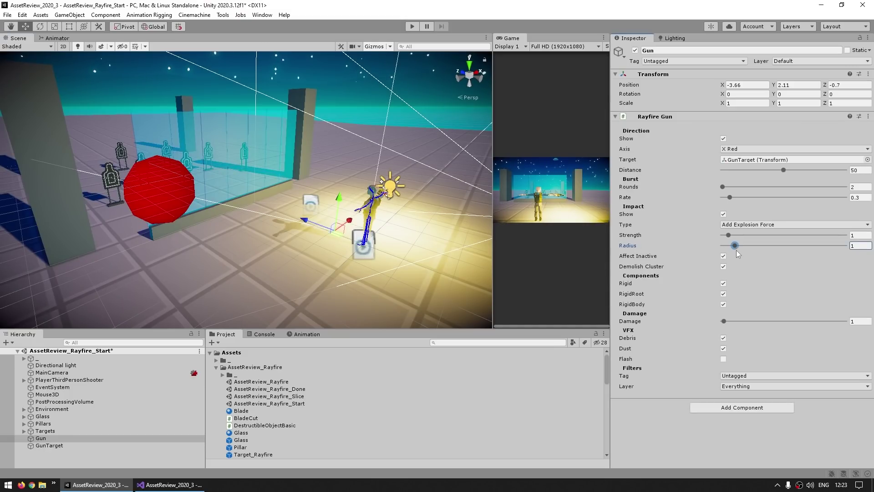
Step: Reduce the Rayfire Gun's impact Radius to 0.19
left_click_drag(734, 245, 732, 245)
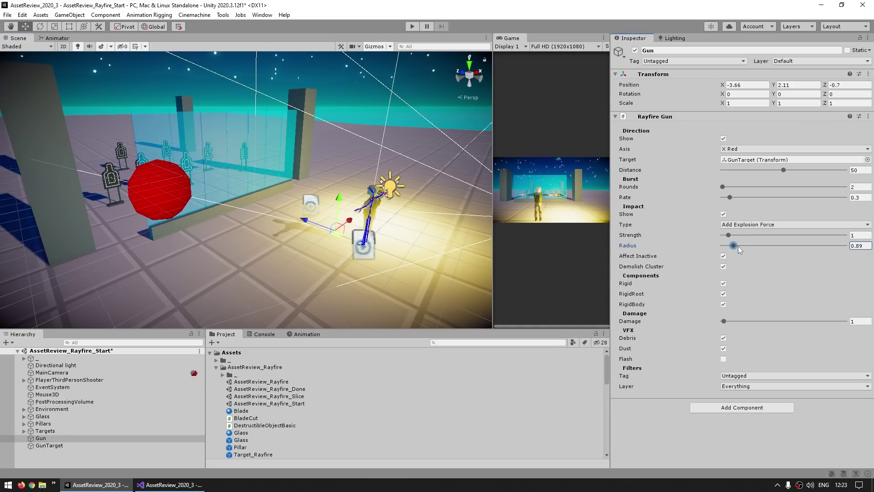
scroll(179, 189, "up", 5)
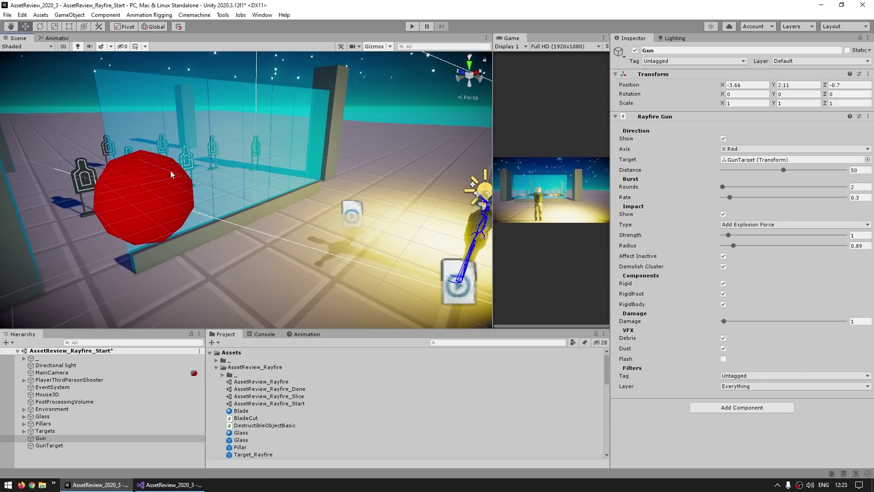
left_click_drag(737, 245, 724, 244)
scroll(303, 173, "down", 5)
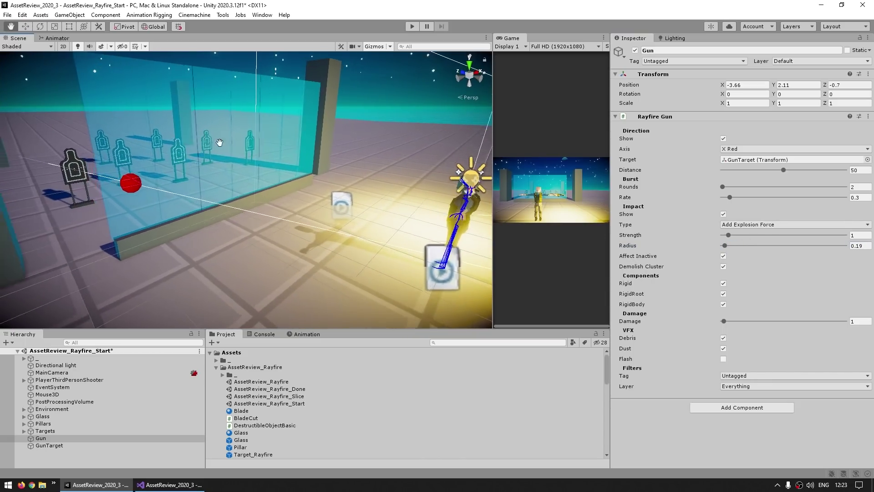
Step: Set the Rayfire Gun's impact Strength to 3.3 and open its Damage value for editing
left_click(654, 238)
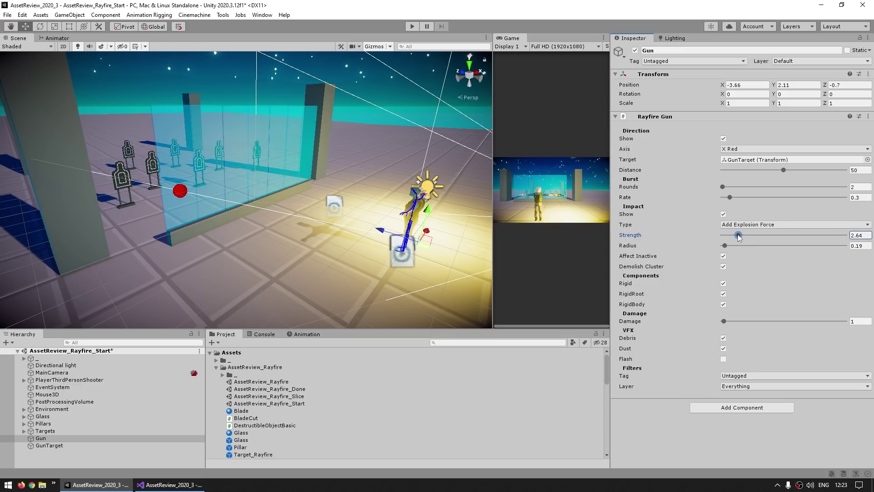
left_click(627, 322)
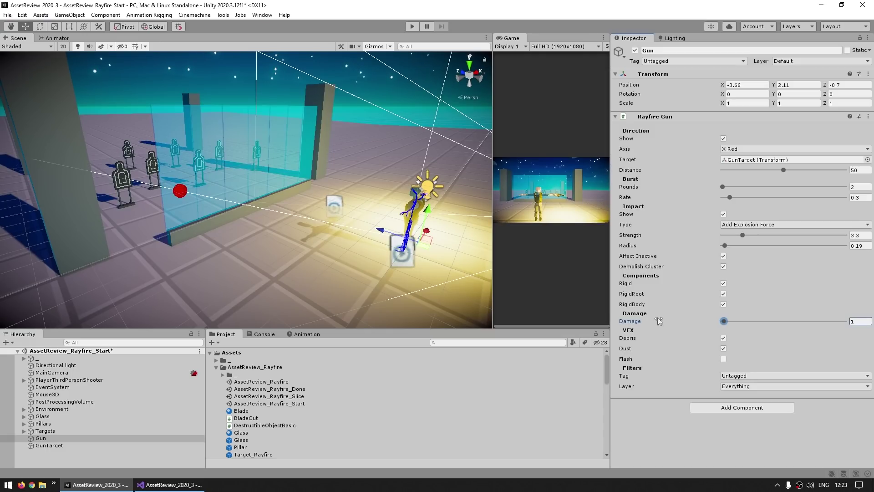
left_click(738, 316)
Step: Add a Rayfire Rigid component to the glass panel in the gun's line of fire
left_click(170, 151)
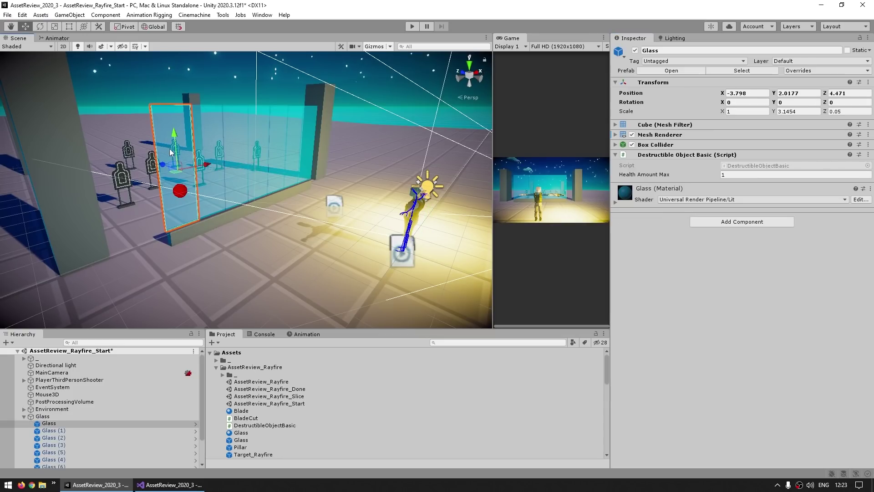
left_click(751, 223)
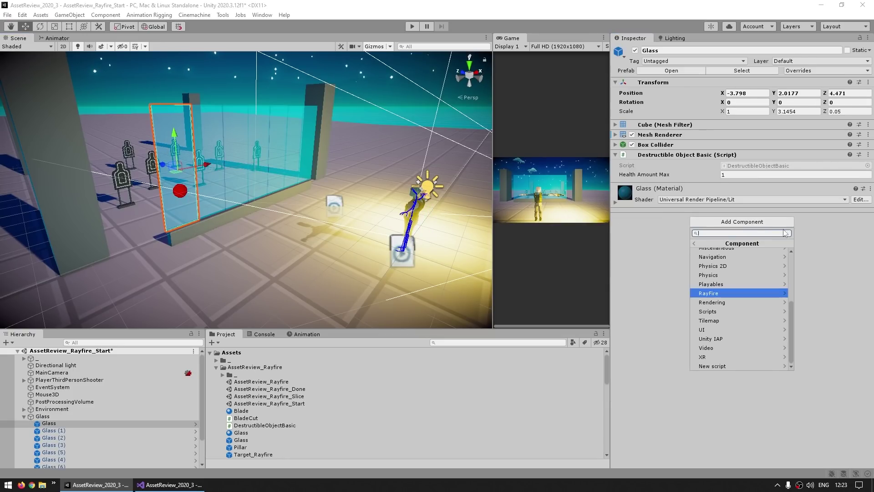
left_click(728, 293)
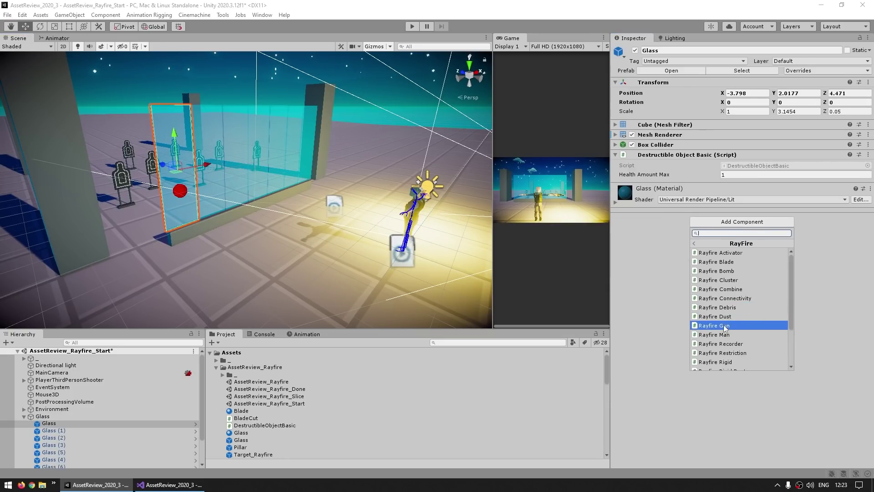
scroll(737, 318, "down", 3)
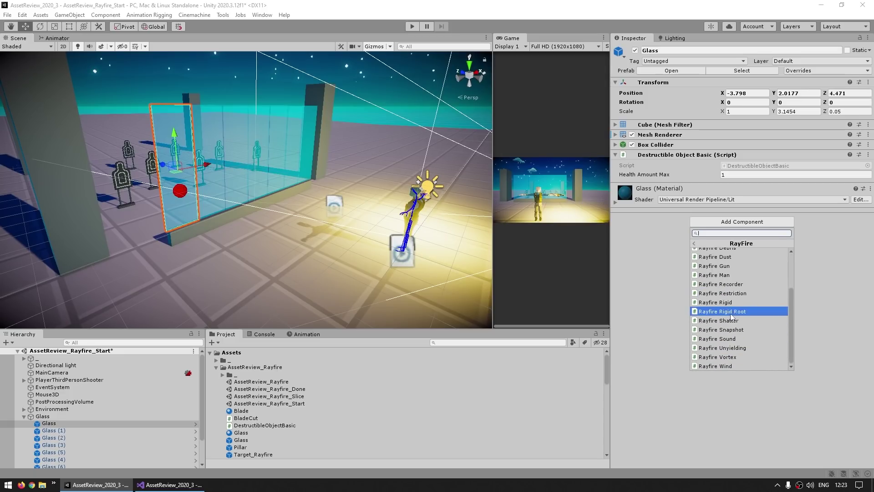
left_click(730, 302)
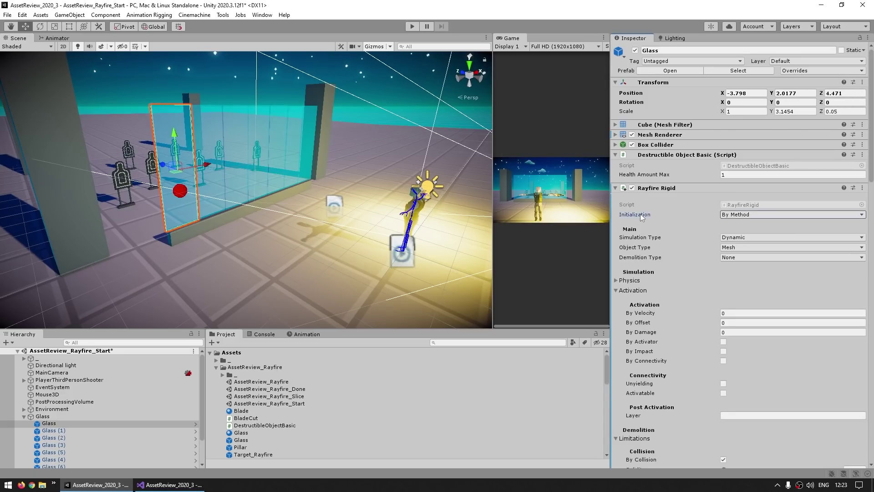
Step: Set the glass panel's Rayfire Rigid Initialization to At Start and its Simulation Type to Inactive
left_click(740, 215)
left_click(745, 234)
left_click(734, 237)
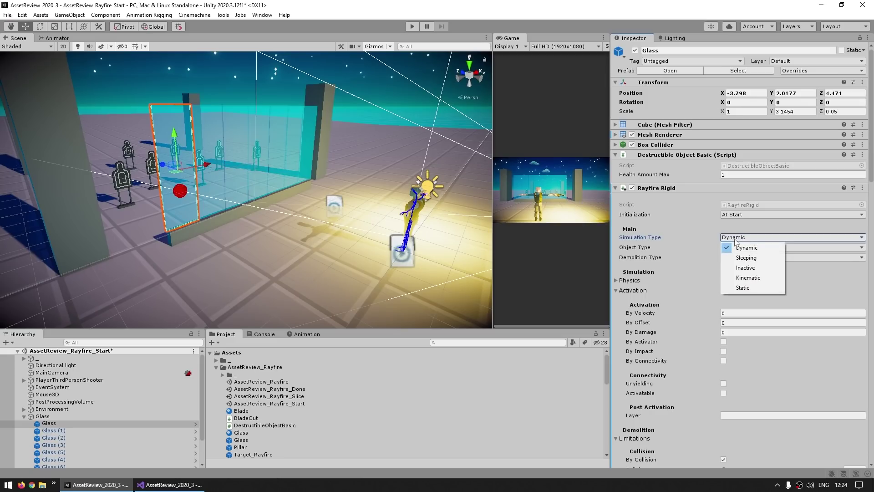
left_click(745, 268)
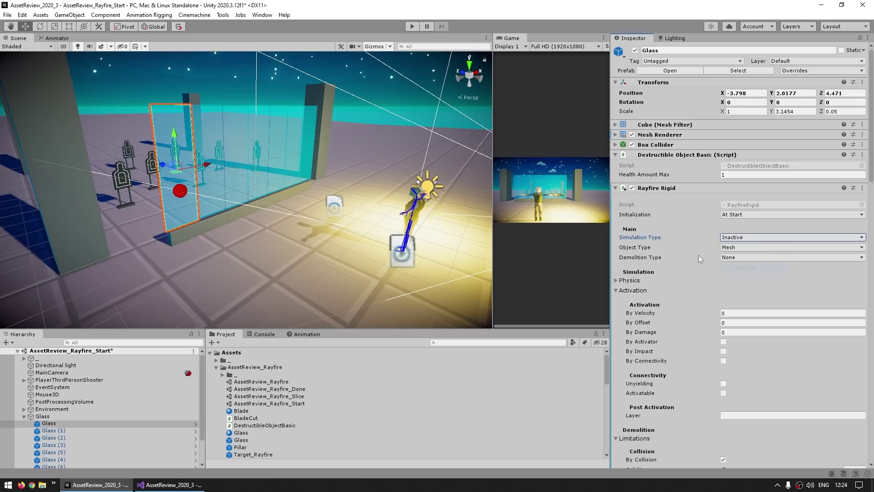
Step: Set the Rayfire Rigid's Demolition Type to Runtime and enable activation By Impact
left_click(636, 249)
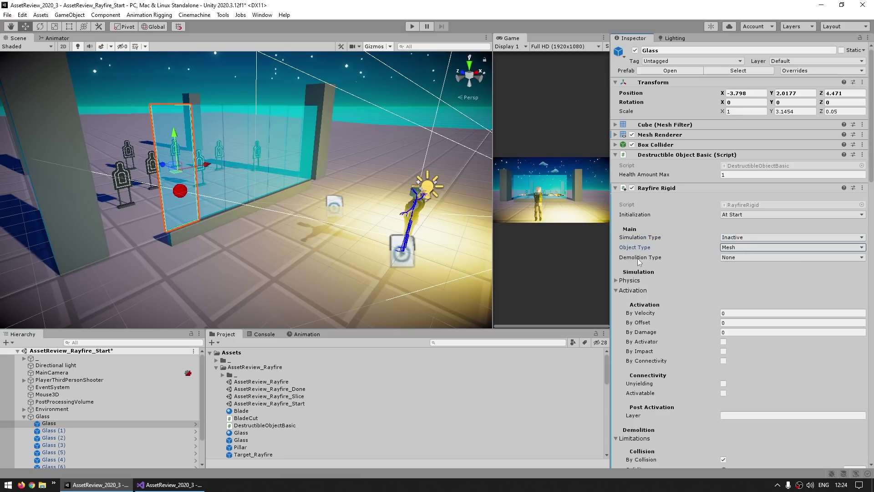
left_click(746, 257)
left_click(740, 274)
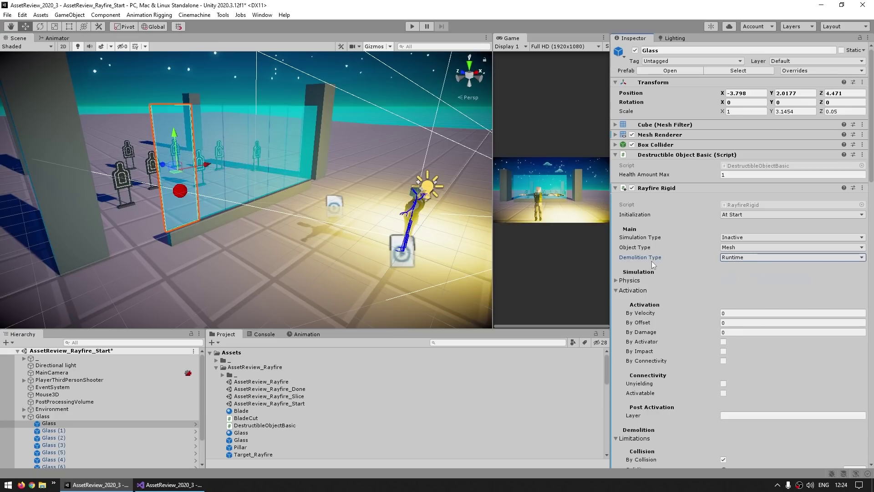
scroll(651, 261, "down", 3)
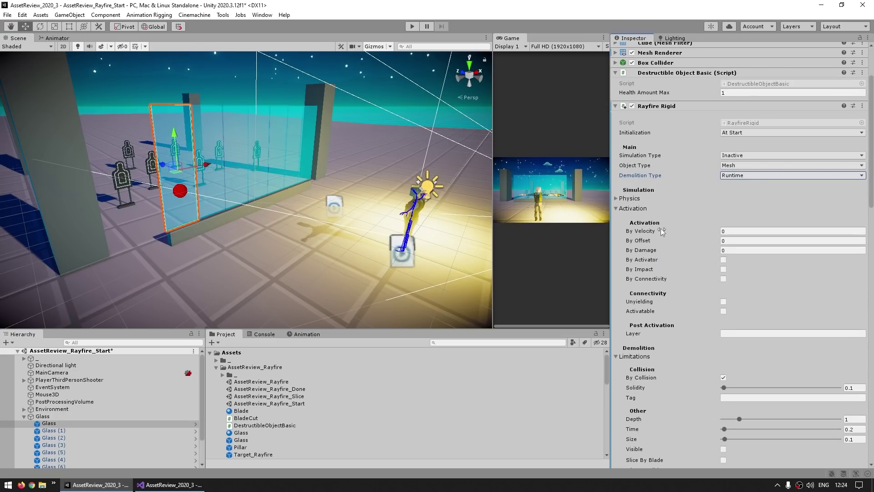
left_click(723, 269)
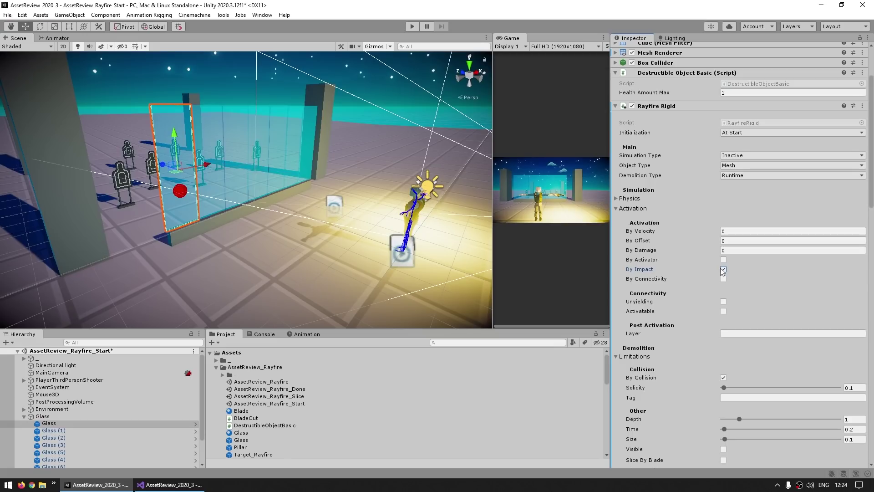
Step: Expand the Rayfire Rigid's Physics settings and set the physic Material Type to Glass
left_click(630, 199)
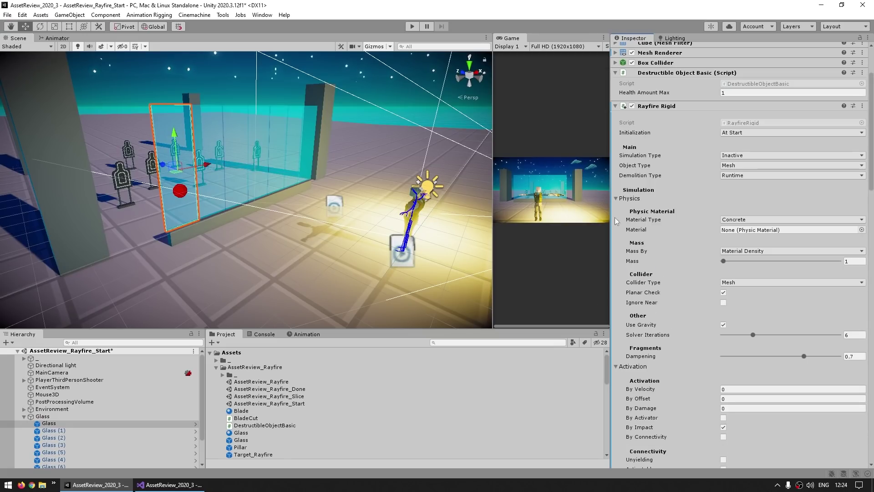
left_click(630, 221)
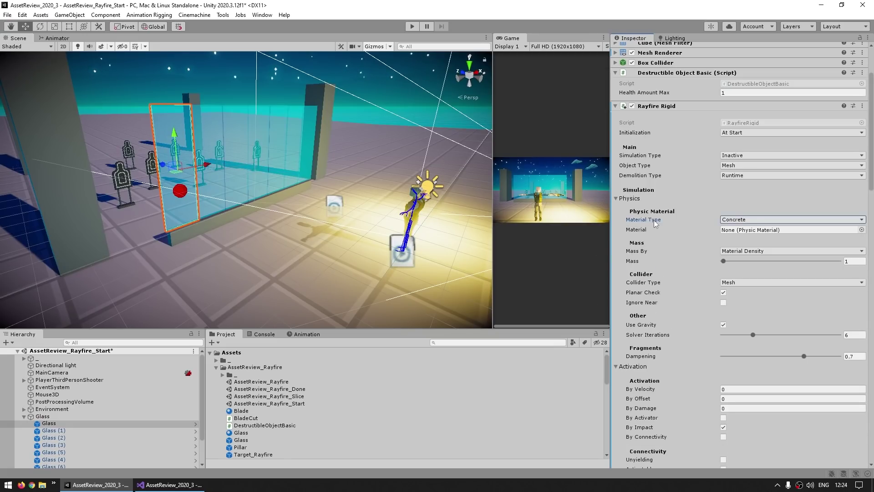
left_click(730, 220)
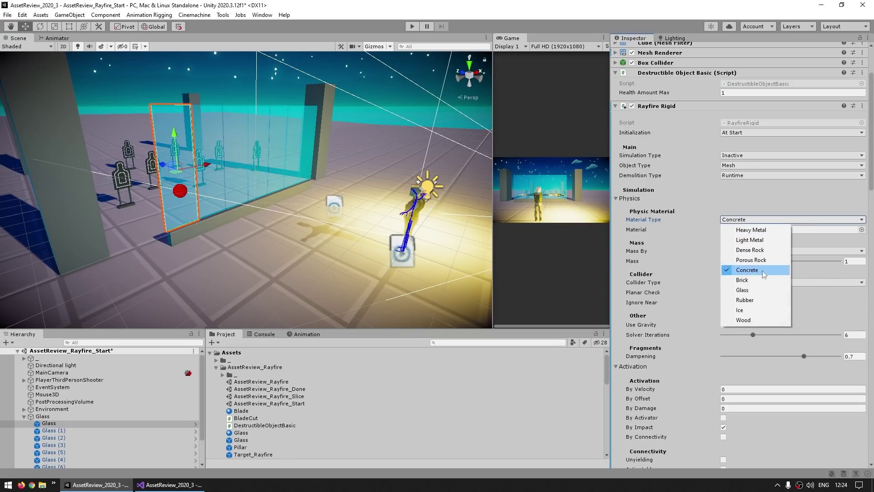
left_click(742, 290)
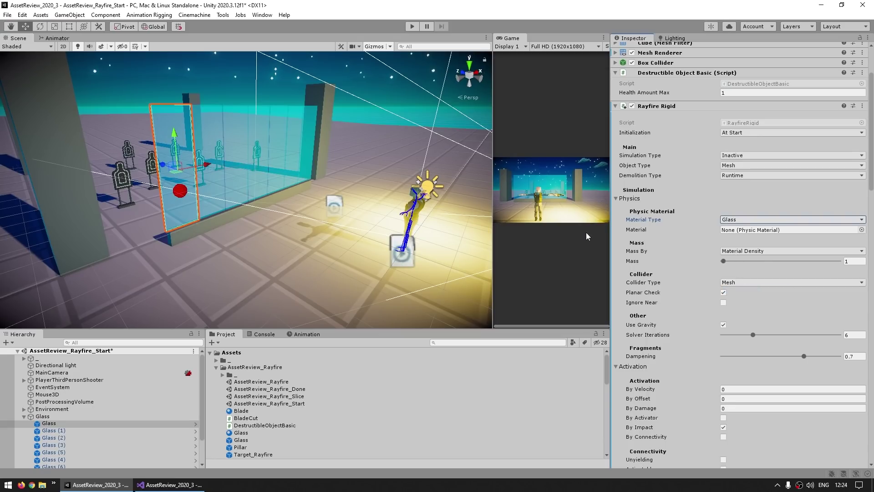
Step: Enable Damage on the glass panel's Rayfire Rigid and set Max Damage to 1
scroll(672, 239, "down", 10)
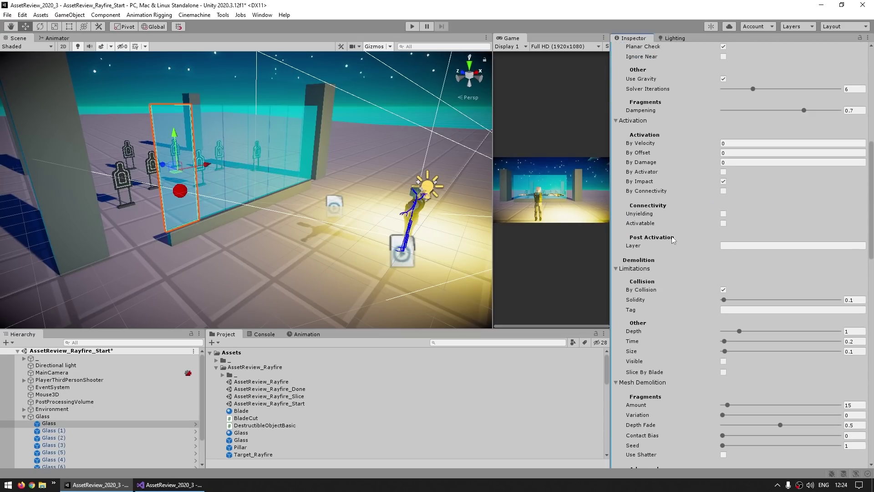
scroll(672, 239, "down", 6)
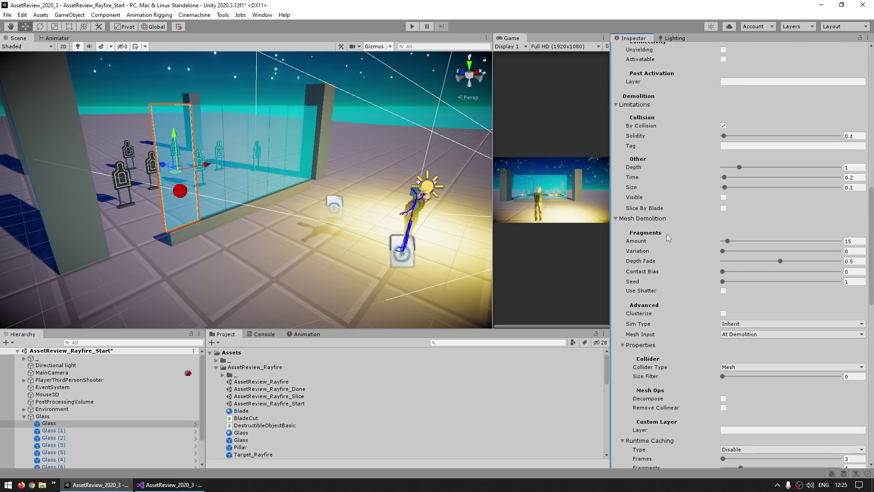
scroll(657, 247, "down", 12)
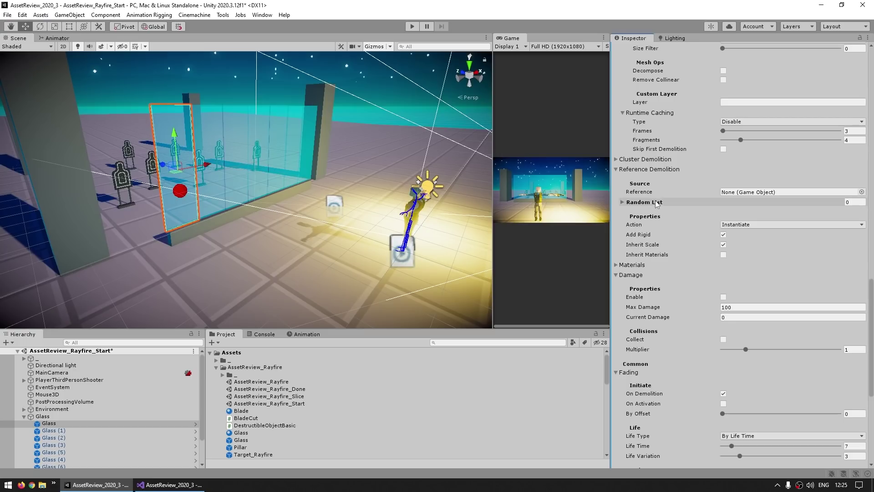
scroll(656, 203, "down", 3)
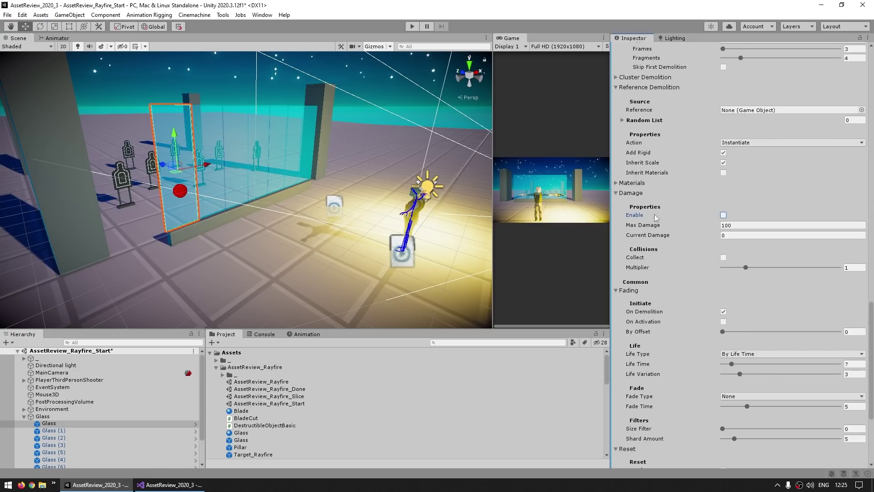
left_click(733, 226)
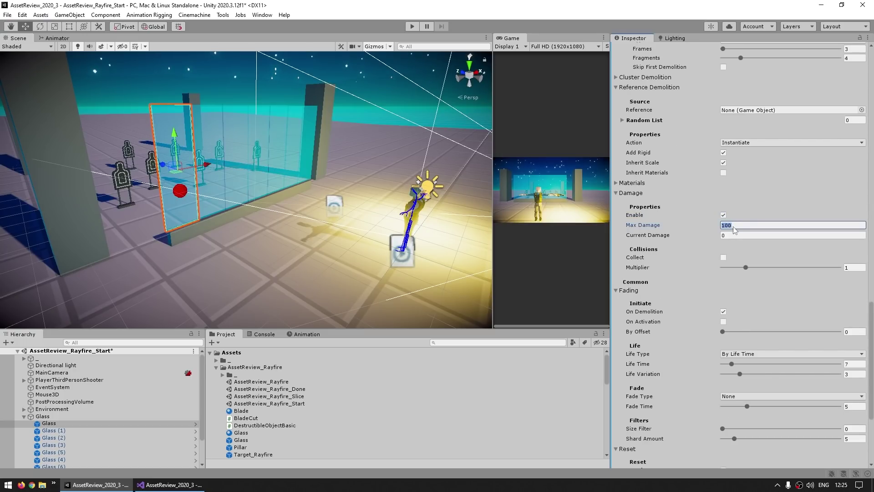
type("1")
left_click(558, 225)
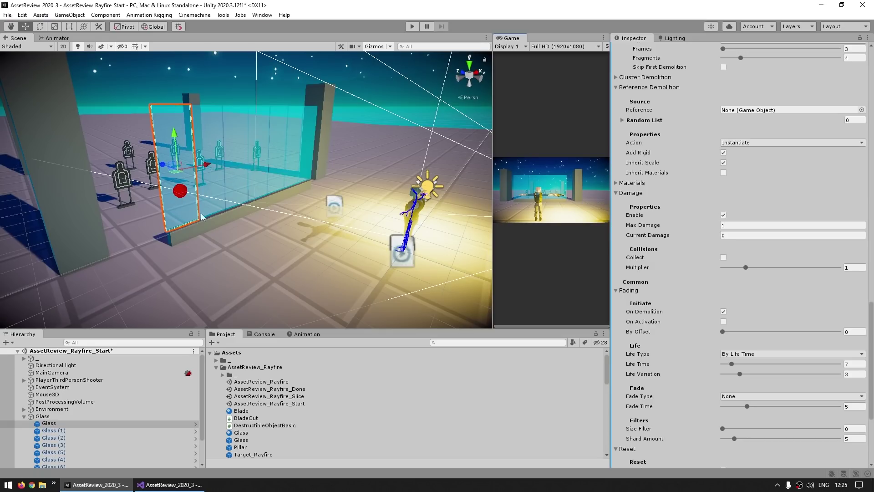
Step: Run the scene, fire a Single Shot from the Rayfire Gun, examine the glass panel up close, and stop the run
key("ctrl+p")
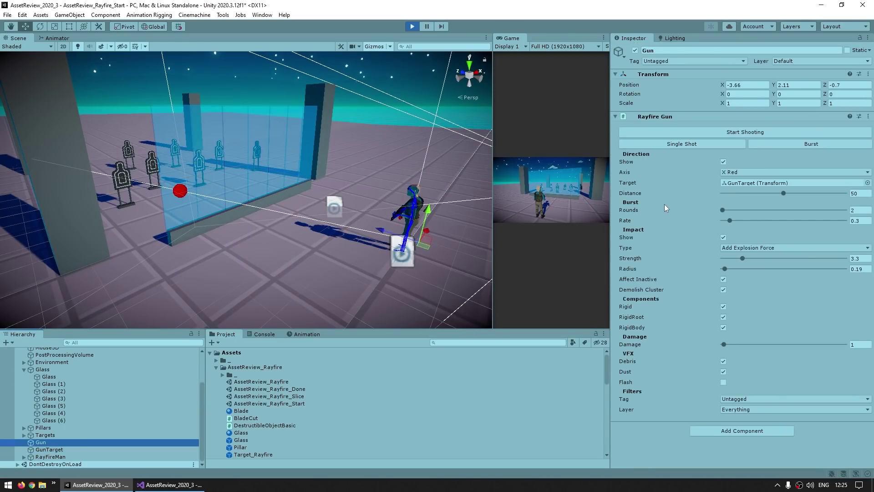
left_click(683, 142)
scroll(135, 235, "up", 6)
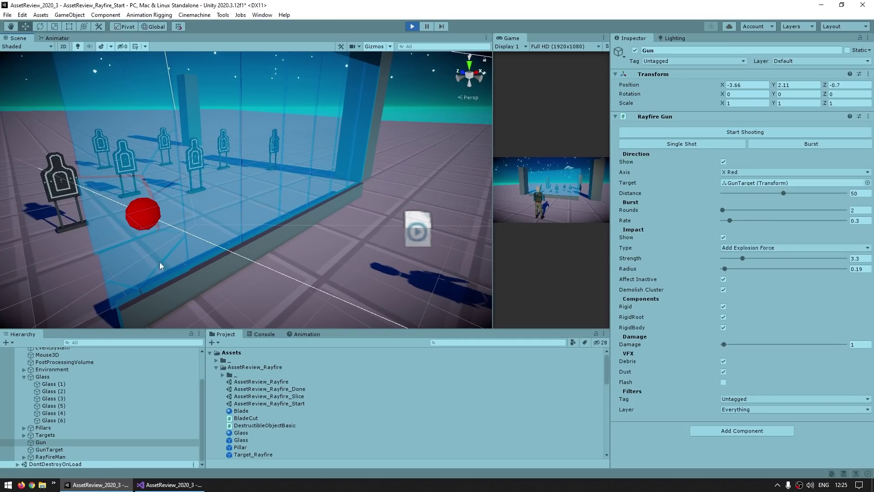
scroll(261, 250, "down", 3)
scroll(185, 191, "up", 4)
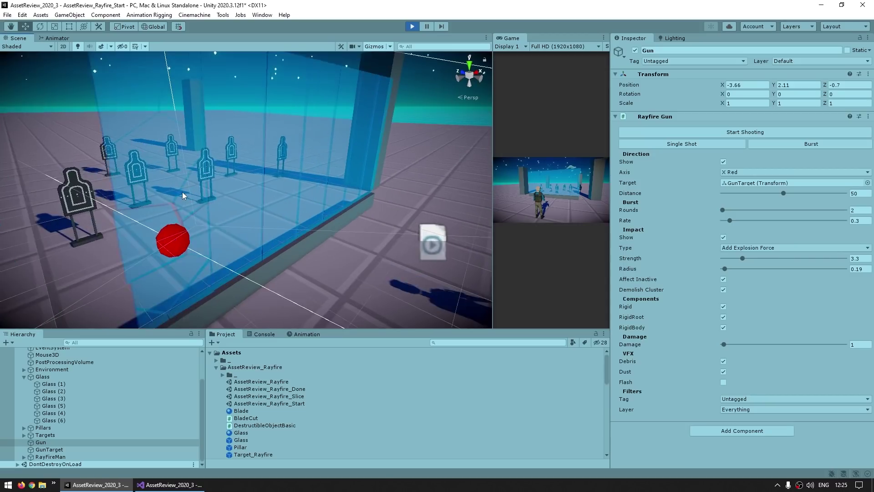
scroll(203, 242, "down", 3)
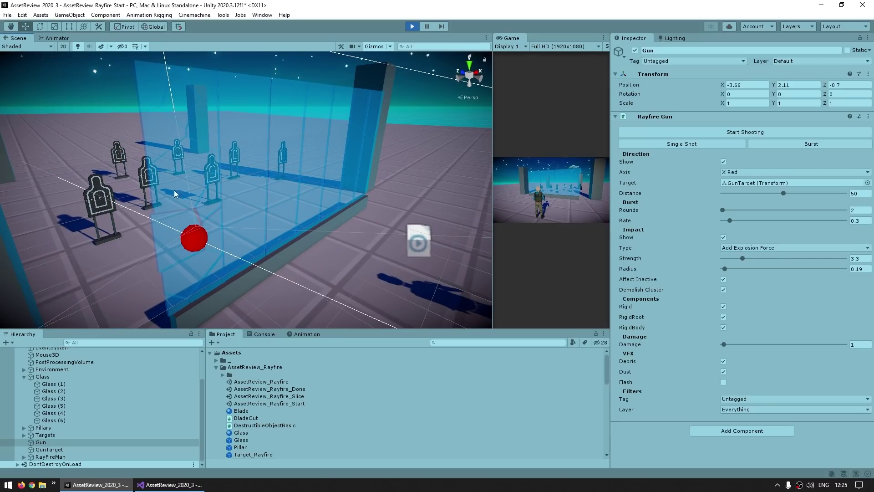
key("ctrl+p")
Step: Add a Rayfire Shatter component to the glass panel in front of the gun target
left_click(207, 267)
scroll(664, 310, "down", 10)
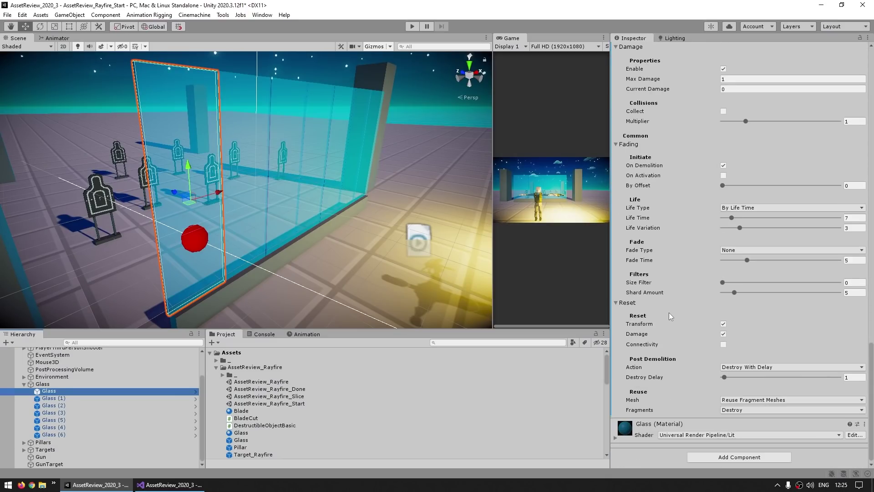
left_click(725, 457)
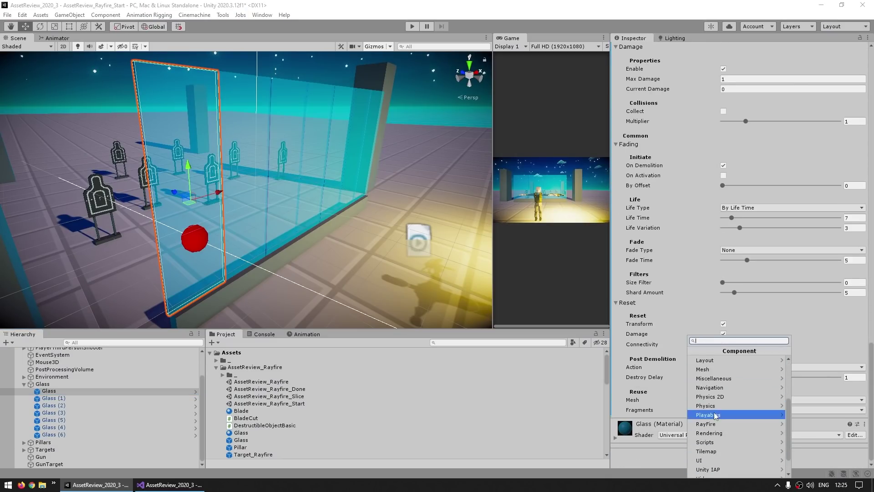
left_click(708, 424)
scroll(723, 432, "down", 3)
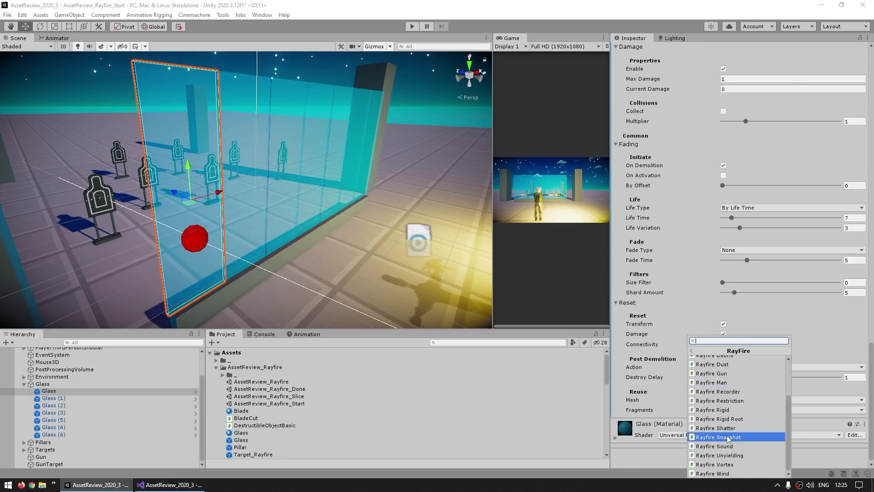
left_click(724, 428)
scroll(652, 348, "down", 10)
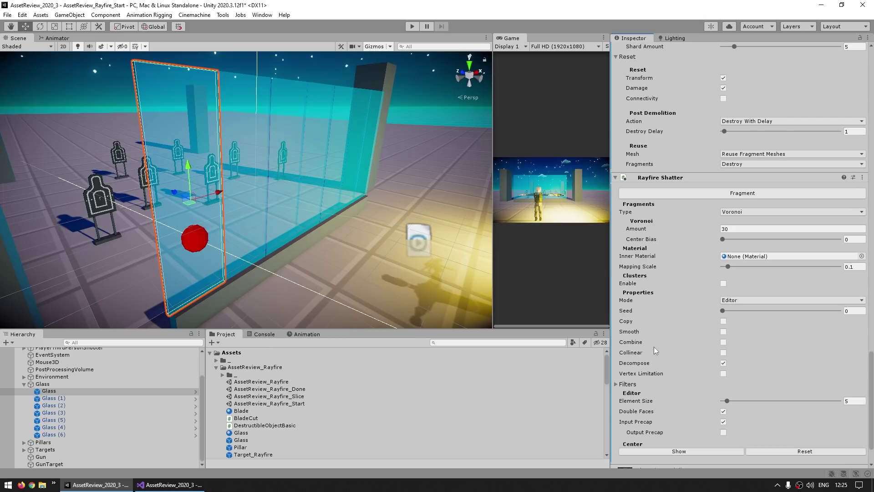
Step: Enable Use Shatter under the Rayfire Rigid's Mesh Demolition fragment settings
scroll(660, 398, "up", 12)
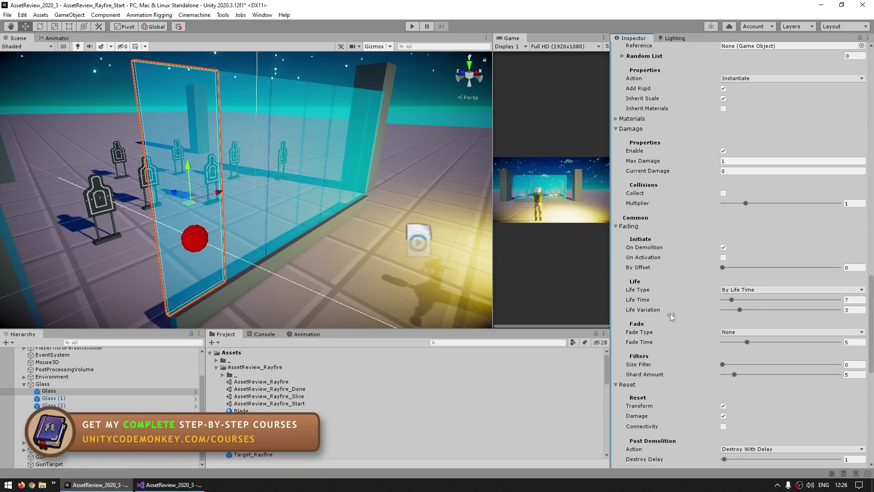
scroll(671, 327, "up", 6)
scroll(673, 283, "up", 6)
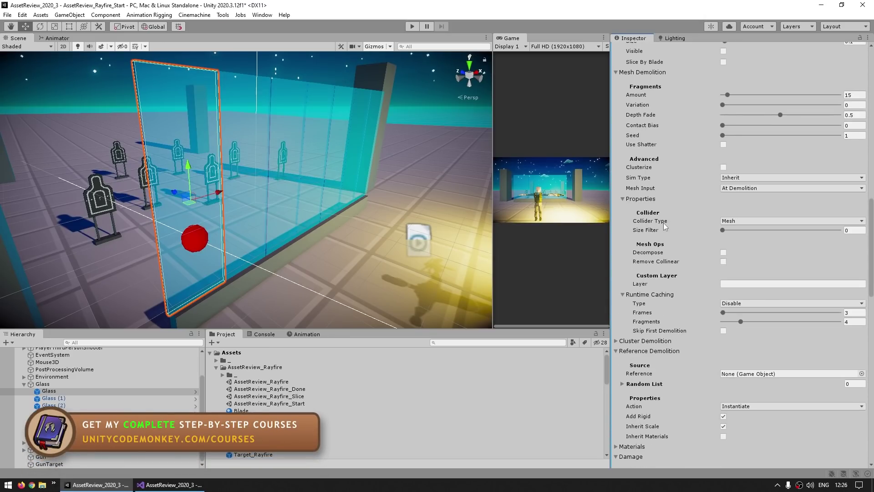
scroll(660, 176, "up", 3)
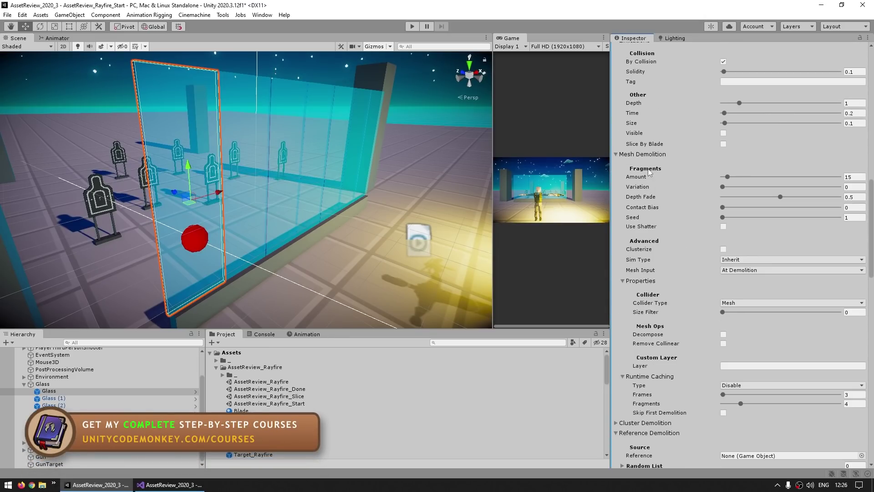
left_click(723, 227)
Step: Fragment the glass panel with the Voronoi type, preview the pieces with Scale Preview, and delete those fragments
scroll(689, 229, "down", 20)
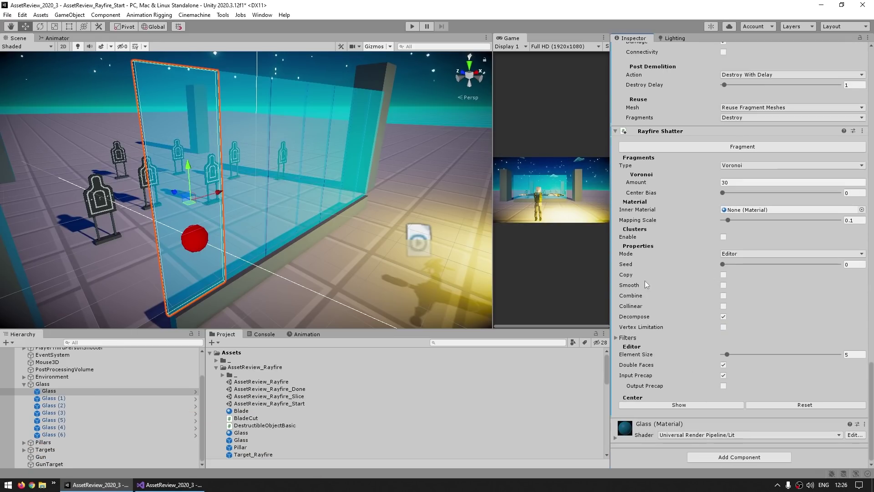
left_click(720, 146)
middle_click_drag(319, 197, 391, 220)
left_click(708, 187)
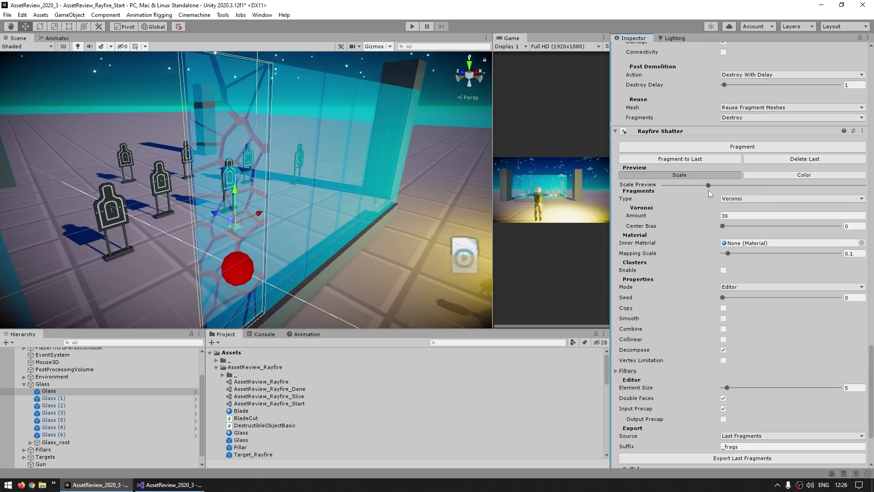
left_click(782, 156)
Step: Set the Rayfire Shatter fragment Type to Radial and fragment the glass panel
left_click(742, 165)
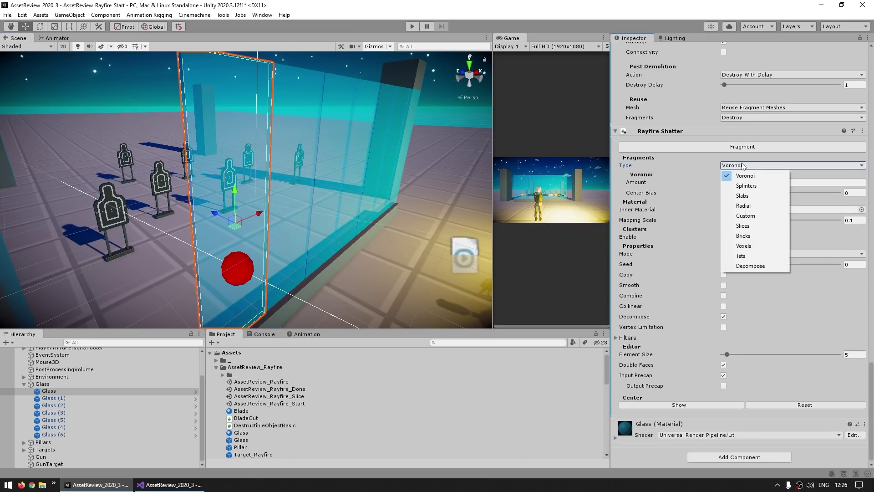
left_click(746, 206)
left_click(664, 146)
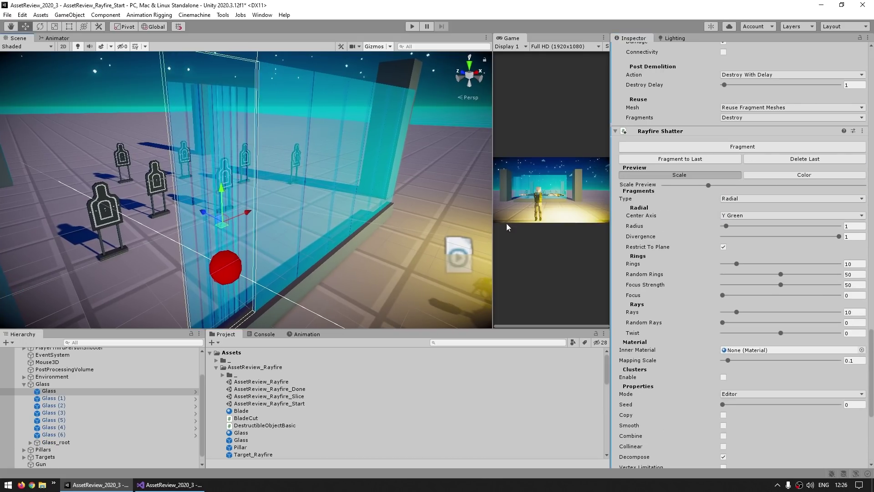
Step: Set the radial fragmentation's Center Axis to Z Blue and its Rings to 30
left_click(755, 216)
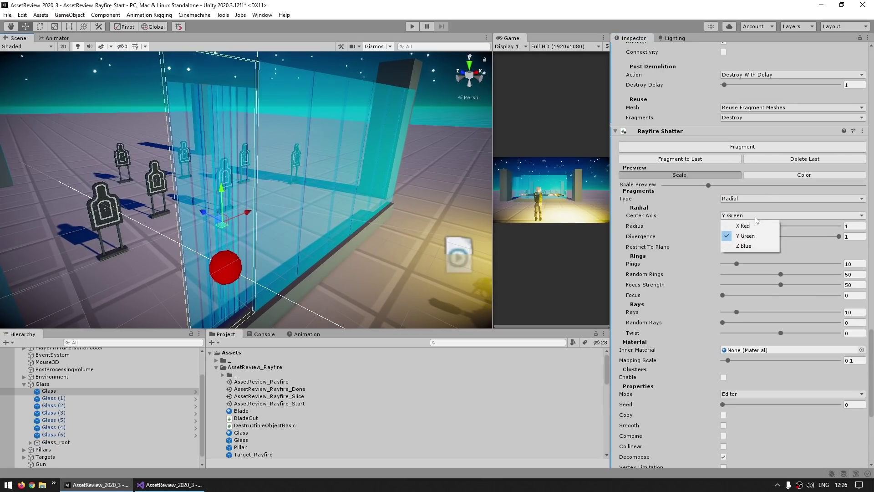
left_click(740, 244)
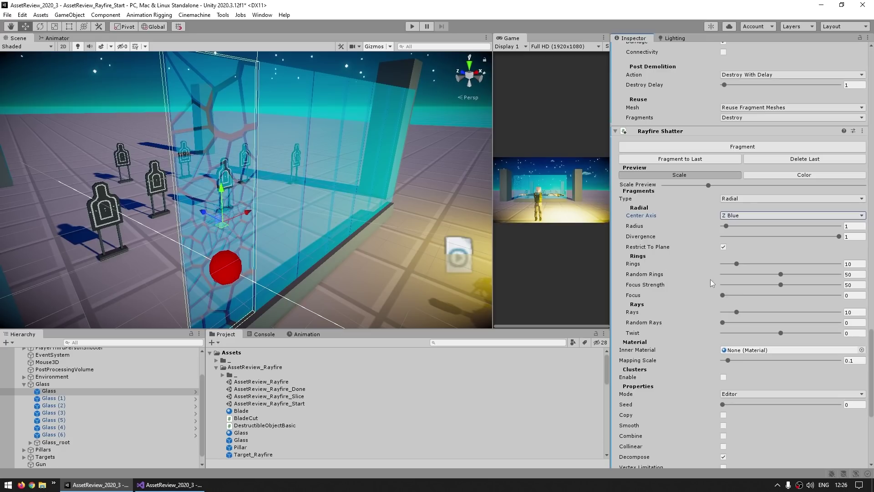
left_click_drag(739, 263, 780, 264)
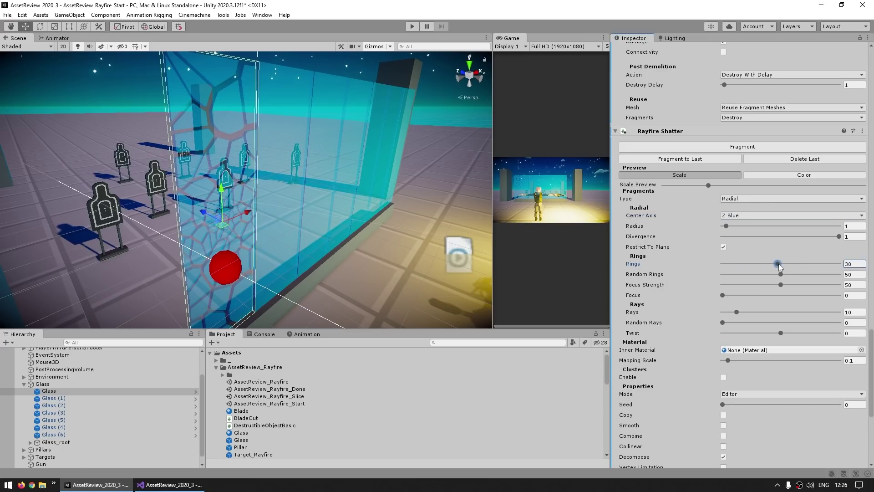
middle_click_drag(231, 262, 175, 218)
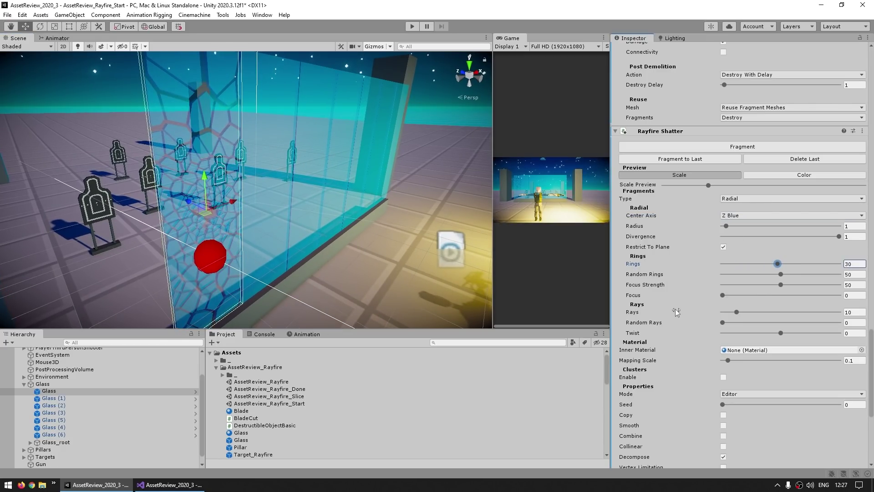
Step: Set the Contact Bias to 1 in the Rayfire Rigid's Mesh Demolition fragment settings
scroll(678, 337, "up", 10)
scroll(679, 364, "up", 8)
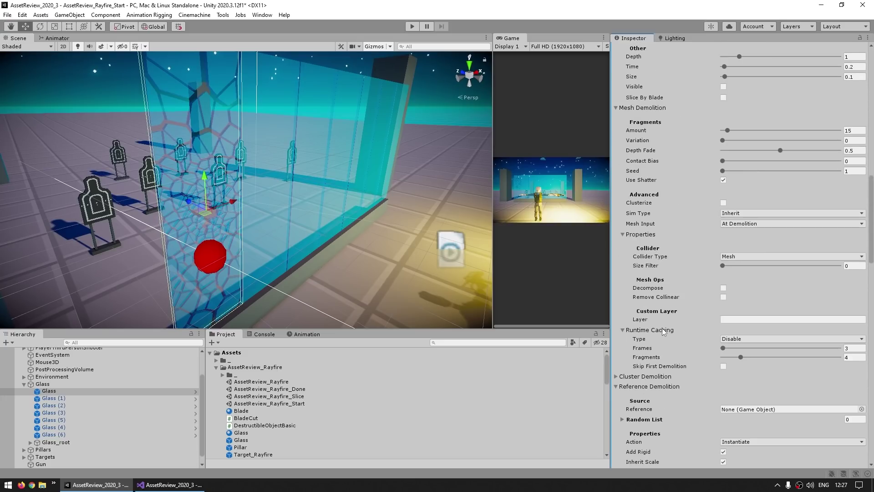
scroll(682, 222, "up", 4)
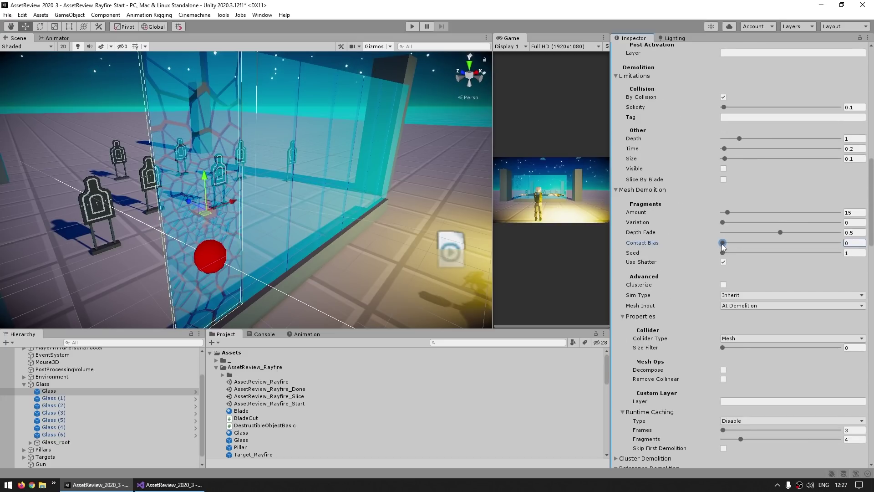
left_click_drag(722, 243, 839, 243)
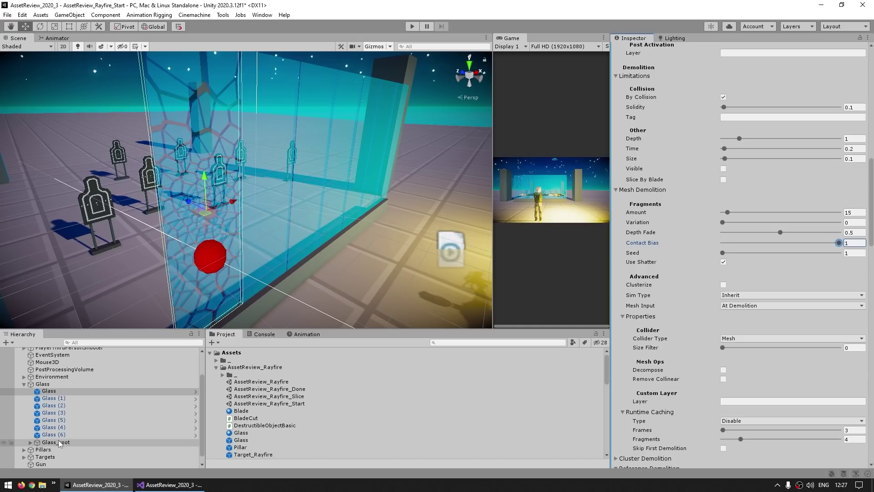
Step: Delete the last generated preview fragments from the glass panel's Rayfire Shatter
scroll(119, 409, "down", 1)
scroll(700, 267, "up", 10)
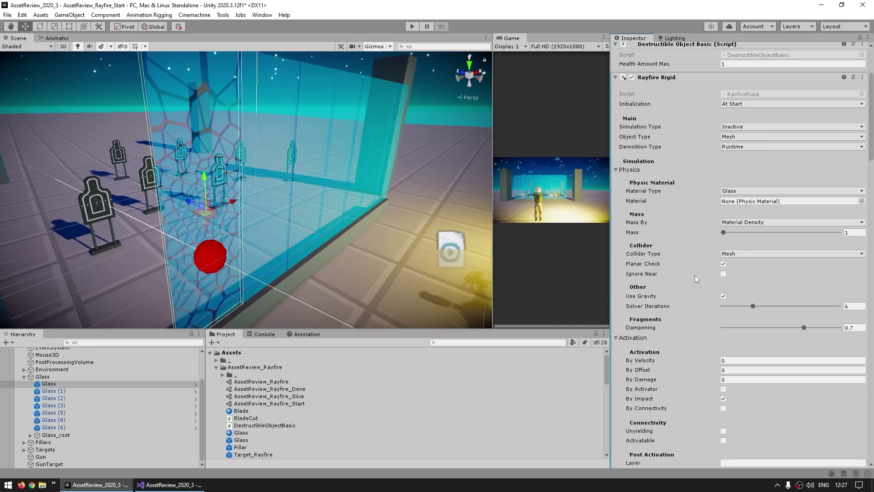
scroll(695, 275, "down", 15)
scroll(687, 277, "up", 4)
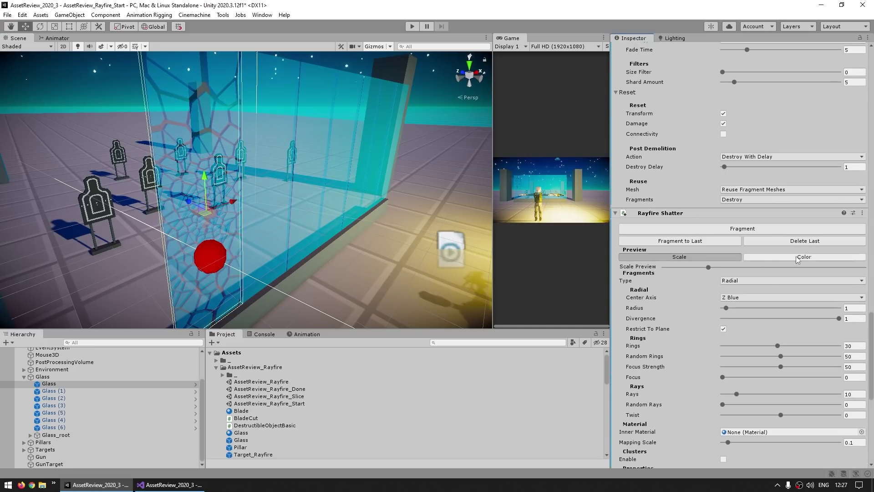
left_click(805, 240)
Step: Move GunTarget to about X -3.949, Y 3.343, Z 4.14, near the top of the first glass panel
left_click(50, 464)
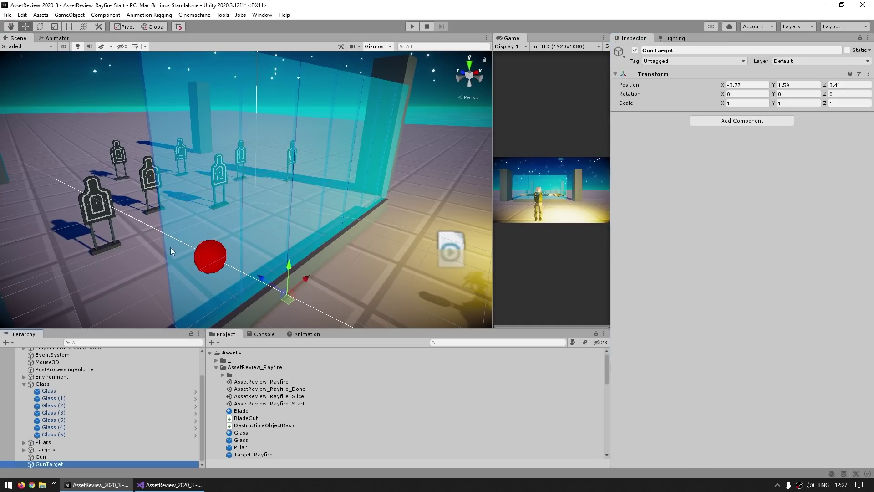
key("f")
left_click_drag(266, 262, 241, 255)
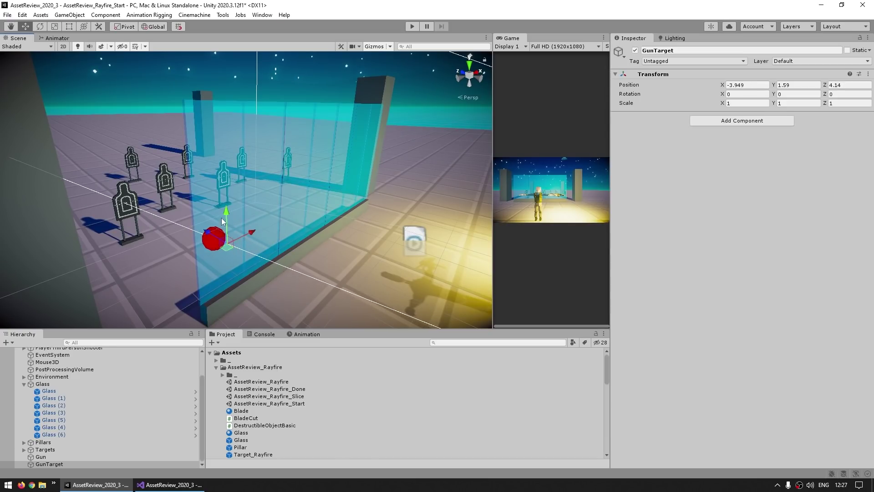
left_click_drag(222, 218, 222, 79)
middle_click_drag(222, 151, 209, 146)
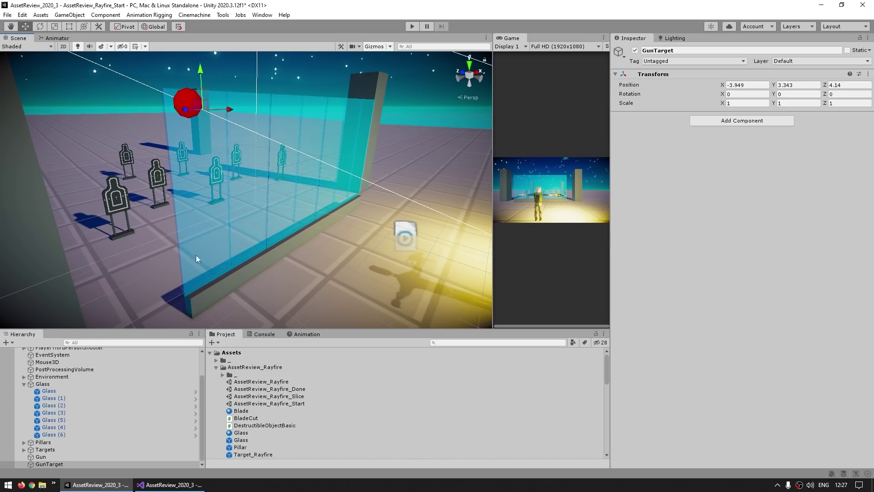
Step: Run the scene and fire a single shot from the Gun at the top of the glass panel
left_click(412, 26)
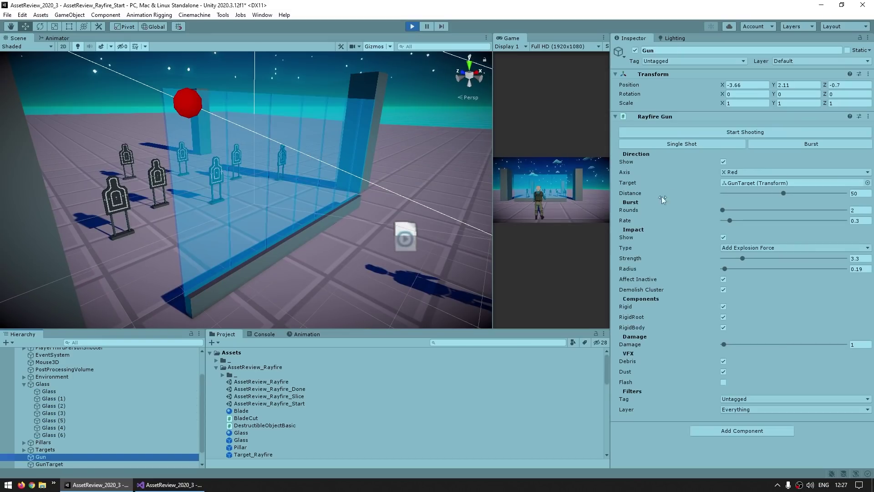
left_click(690, 143)
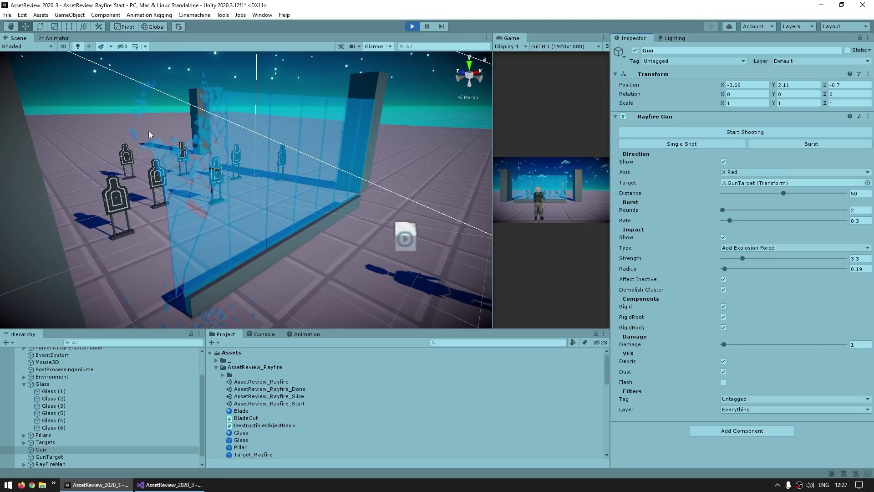
scroll(225, 212, "up", 3)
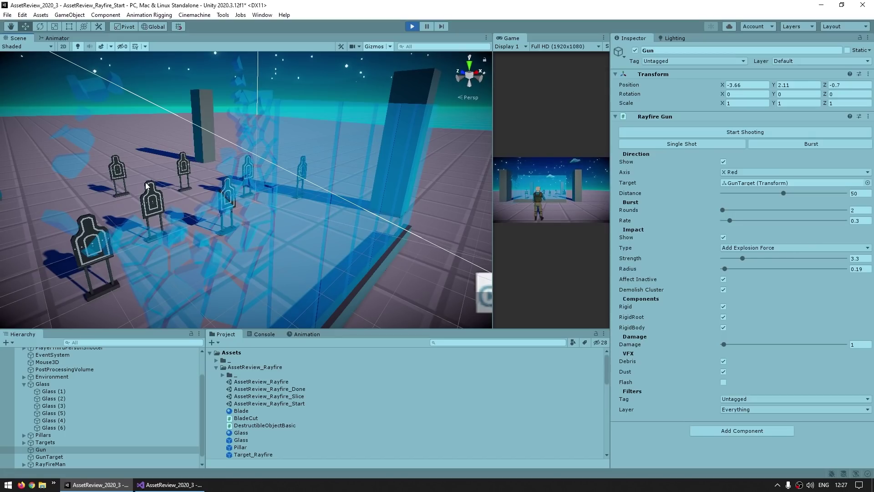
Step: Activate one of the floating glass fragments through its Rayfire Rigid, and stop Play mode
left_click(73, 167)
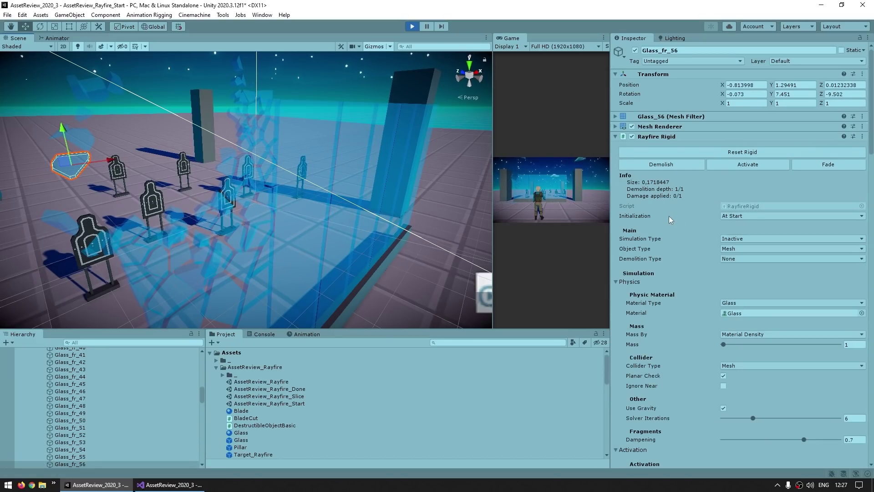
left_click(747, 164)
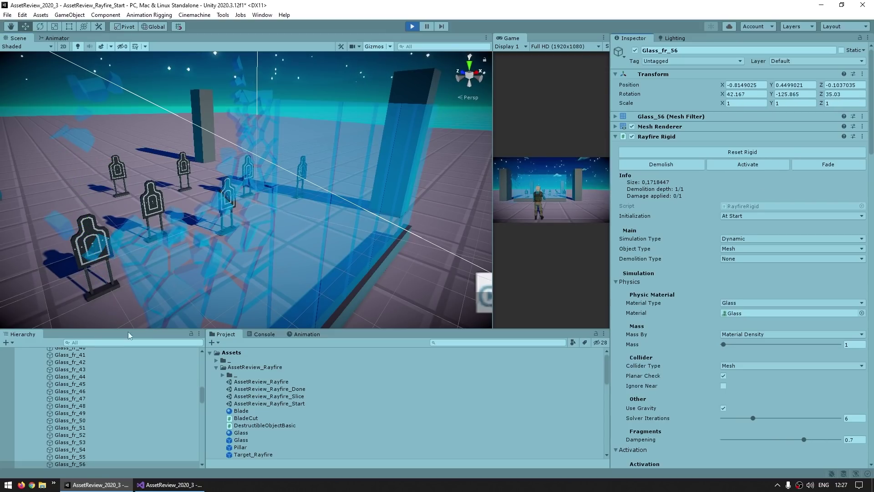
key("ctrl+p")
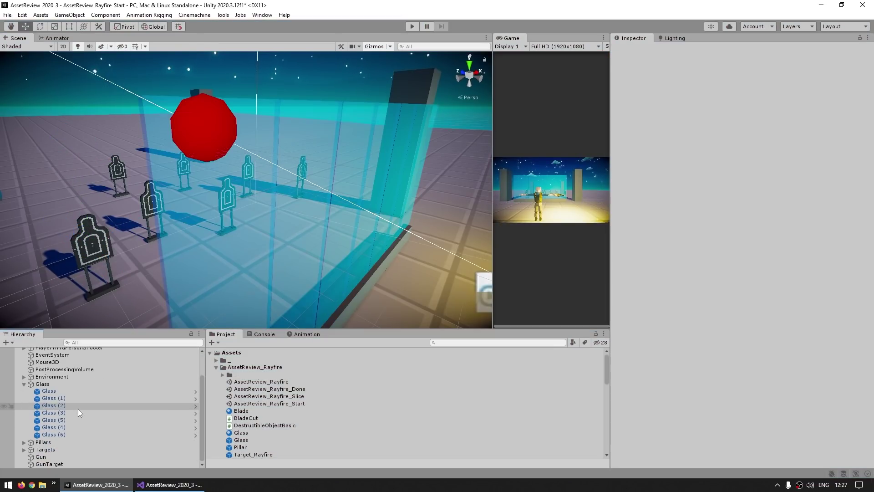
Step: Set the Mesh Demolition Sim Type to Dynamic on the first Glass panel's Rayfire Rigid
left_click(50, 390)
scroll(695, 286, "down", 10)
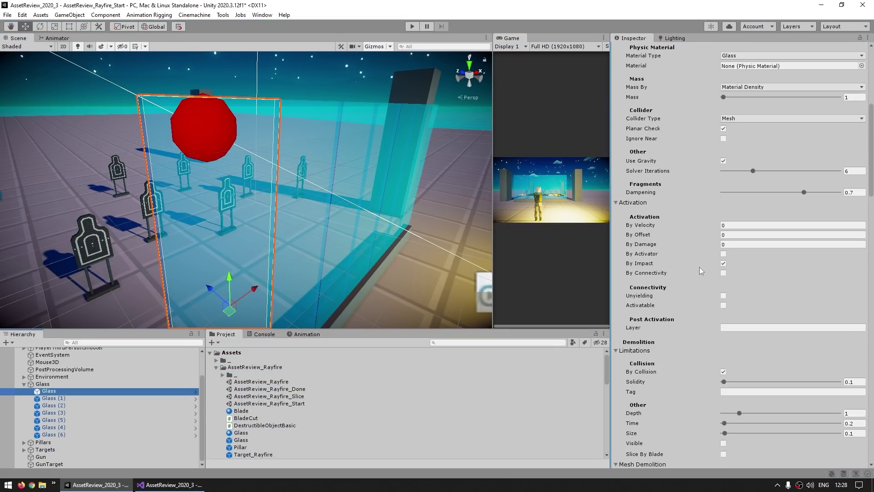
scroll(695, 242, "down", 15)
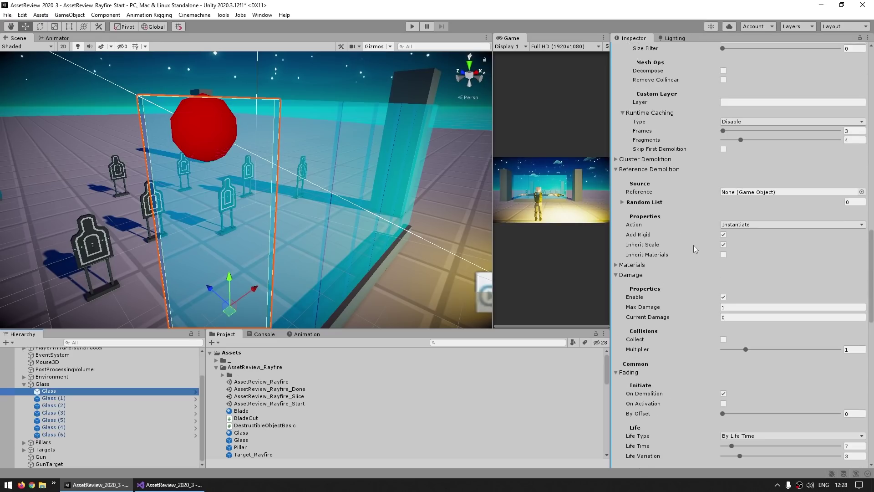
scroll(687, 285, "up", 12)
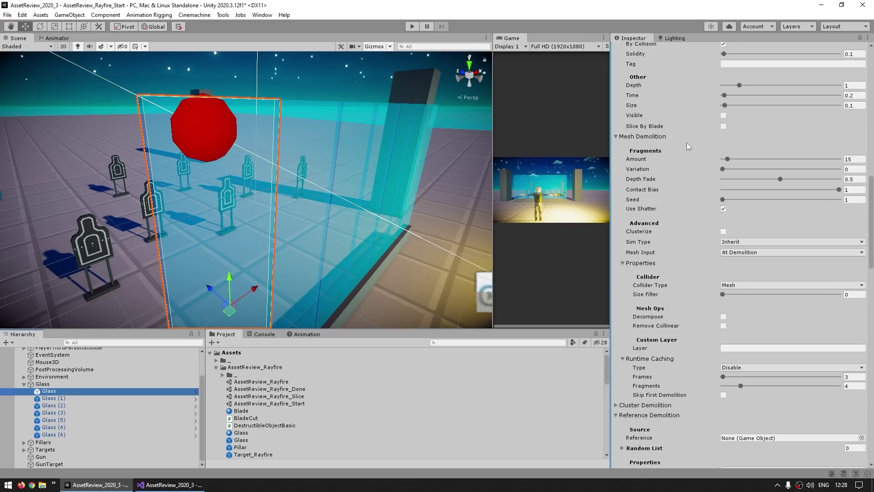
left_click(641, 242)
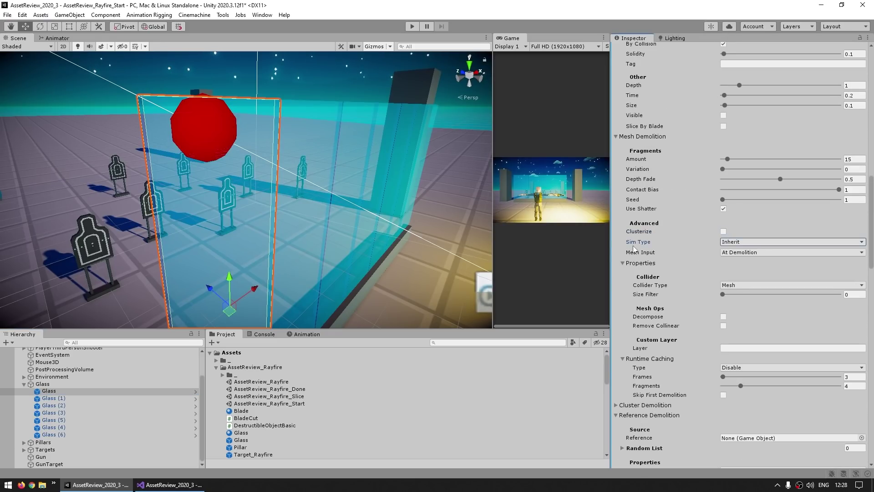
left_click(738, 244)
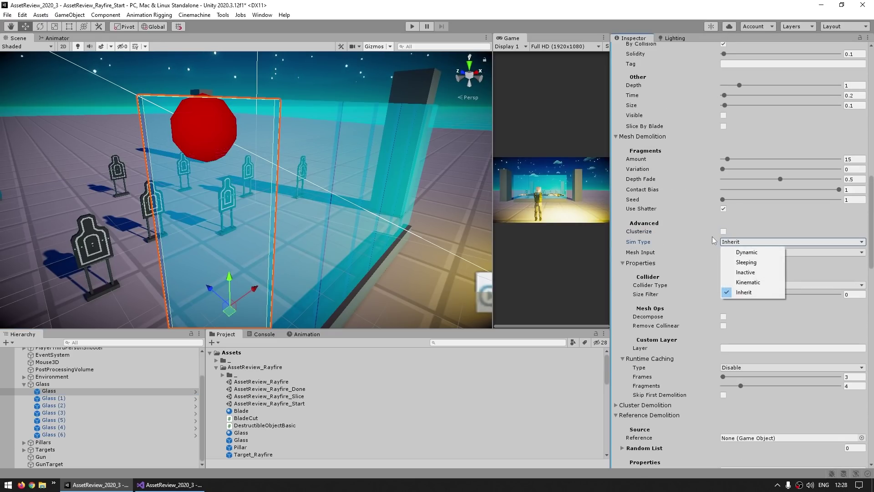
left_click(751, 253)
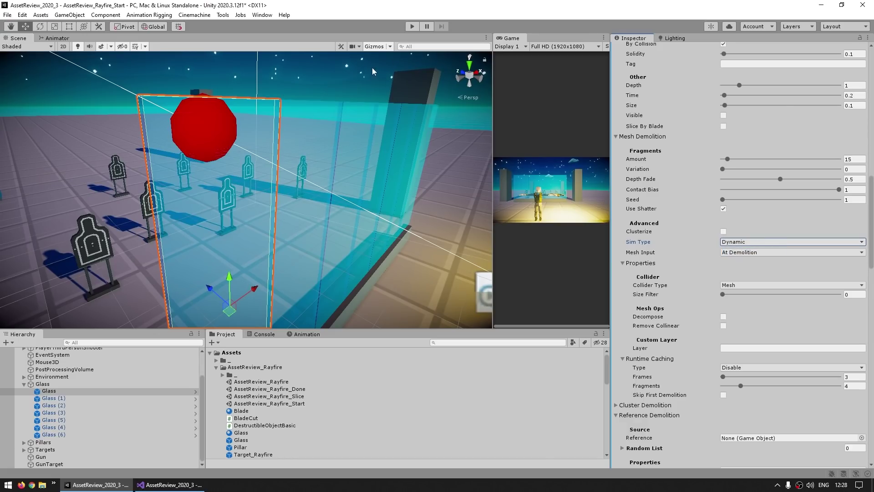
Step: Test the glass in Play mode by firing a single shot from the Gun with its impact display turned off
left_click(412, 26)
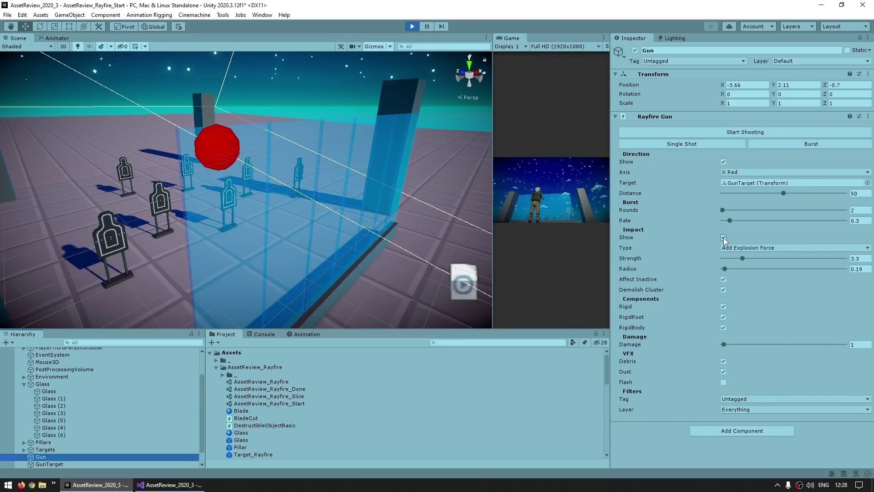
left_click(723, 237)
left_click(686, 144)
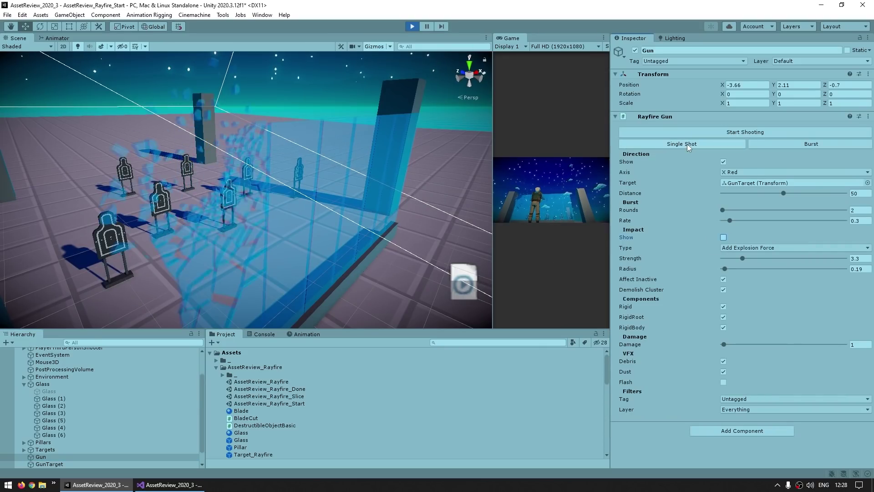
scroll(236, 166, "down", 3)
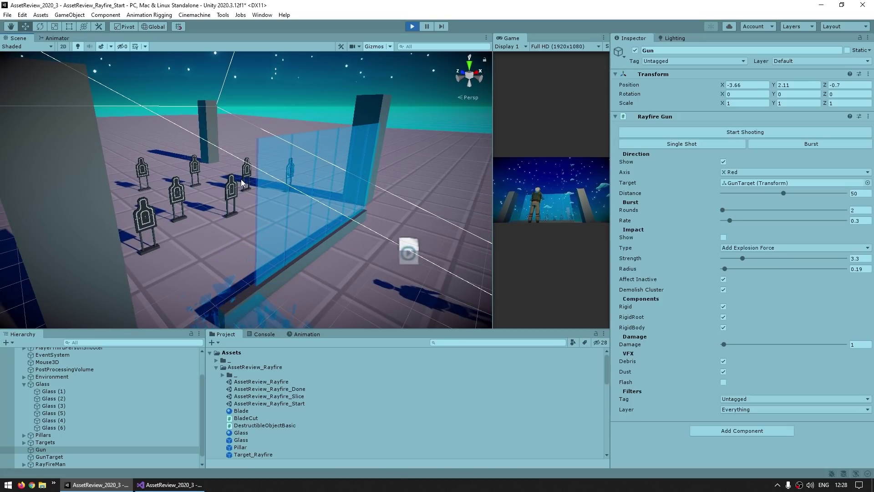
middle_click_drag(247, 206, 205, 244)
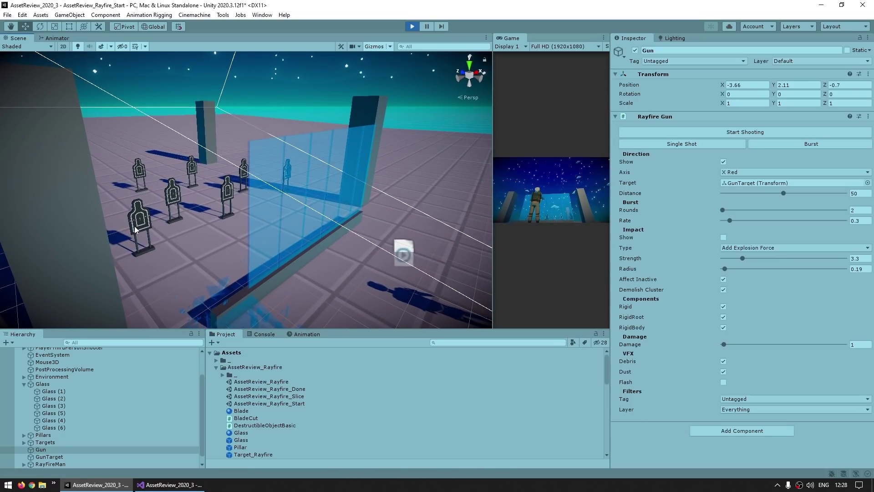
left_click(411, 27)
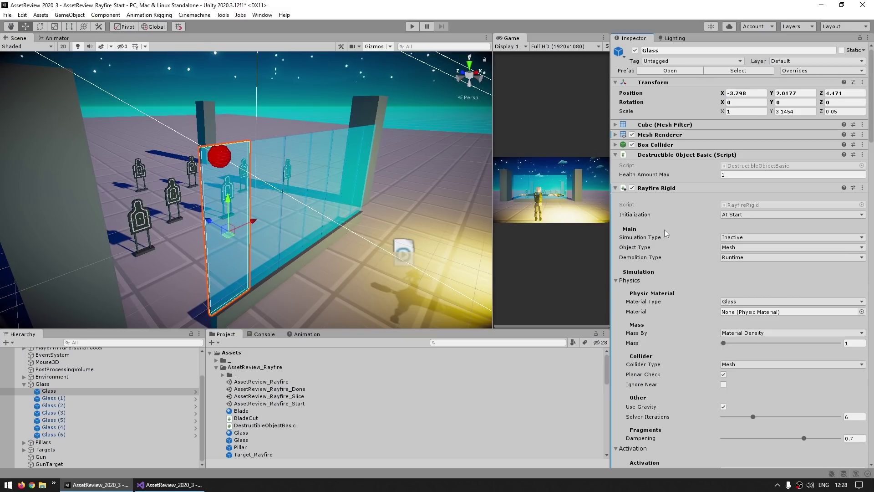
Step: Copy the Rayfire Rigid component from the Glass panel and paste it as new onto Target_Rayfire
right_click(650, 190)
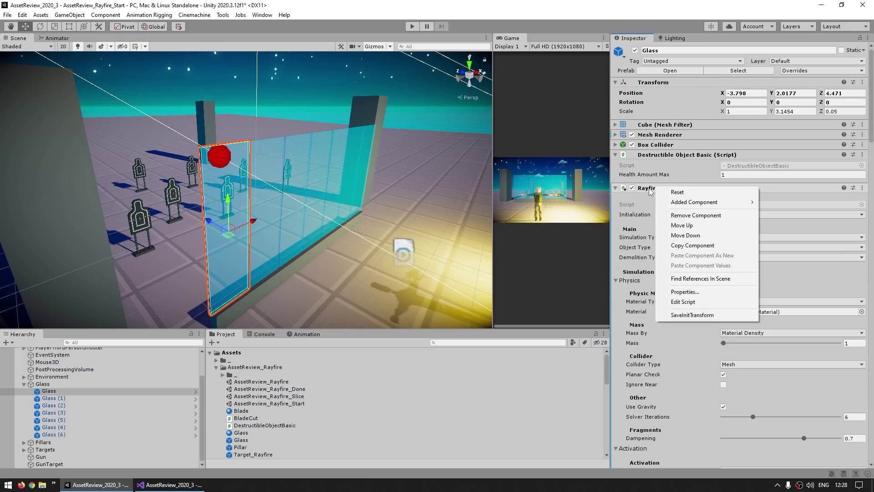
left_click(693, 245)
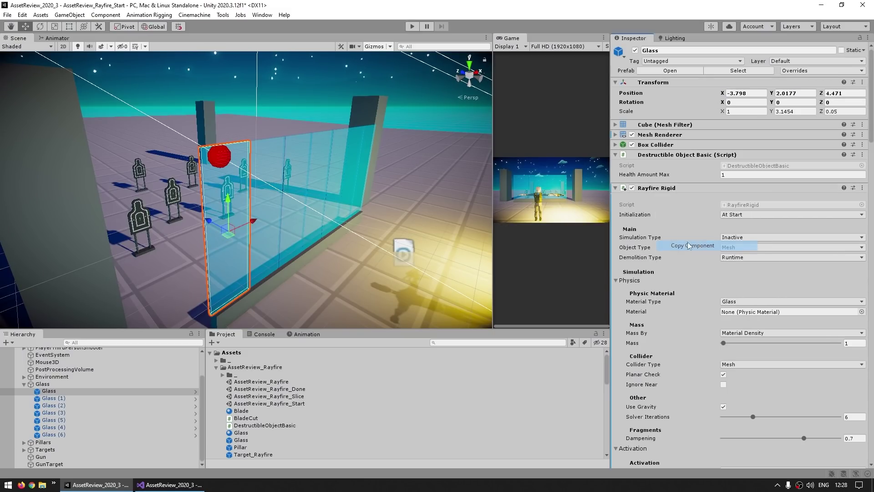
left_click(136, 236)
right_click(666, 215)
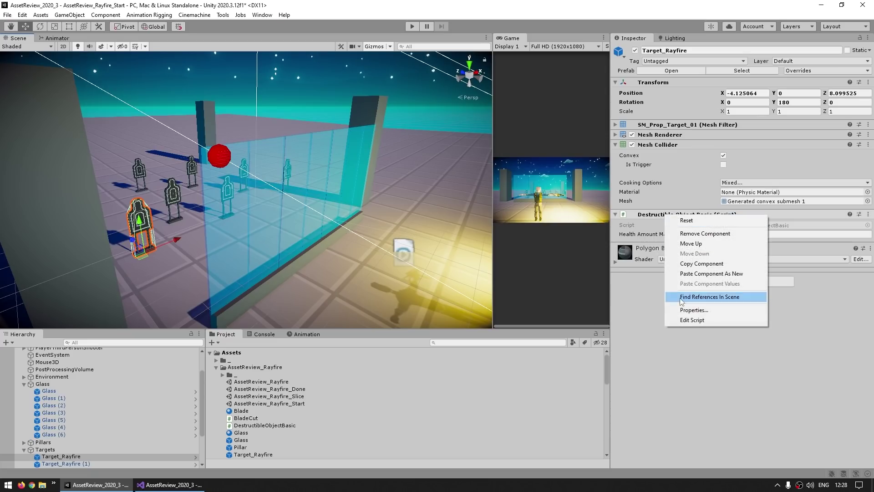
left_click(723, 274)
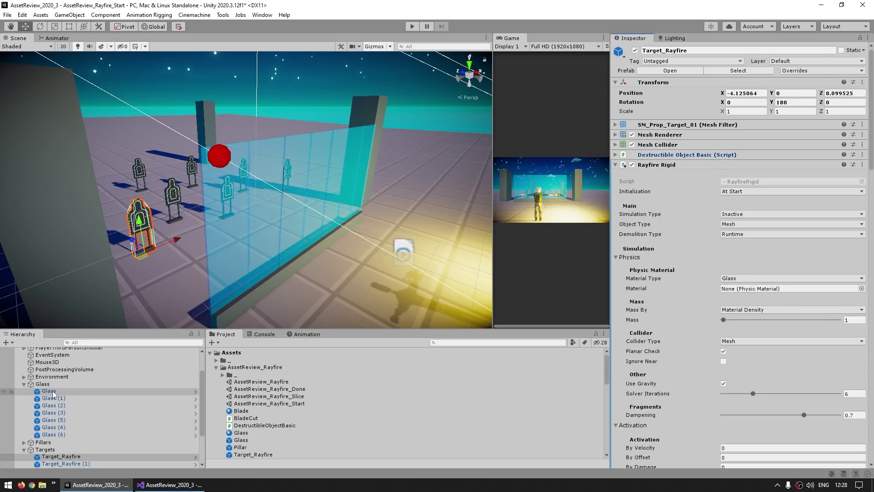
Step: Copy the Glass panel's Rayfire Shatter component and select Target_Rayfire
left_click(48, 390)
scroll(683, 327, "down", 10)
scroll(690, 319, "up", 4)
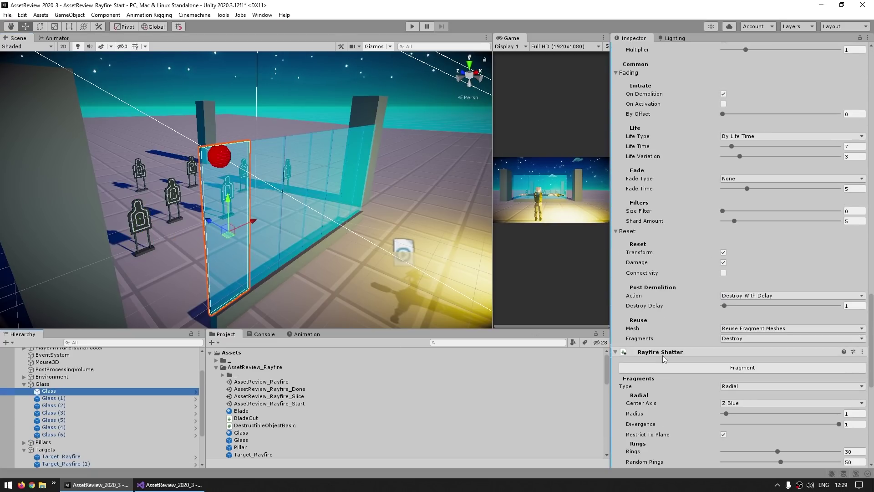
right_click(667, 352)
left_click(703, 408)
left_click(61, 456)
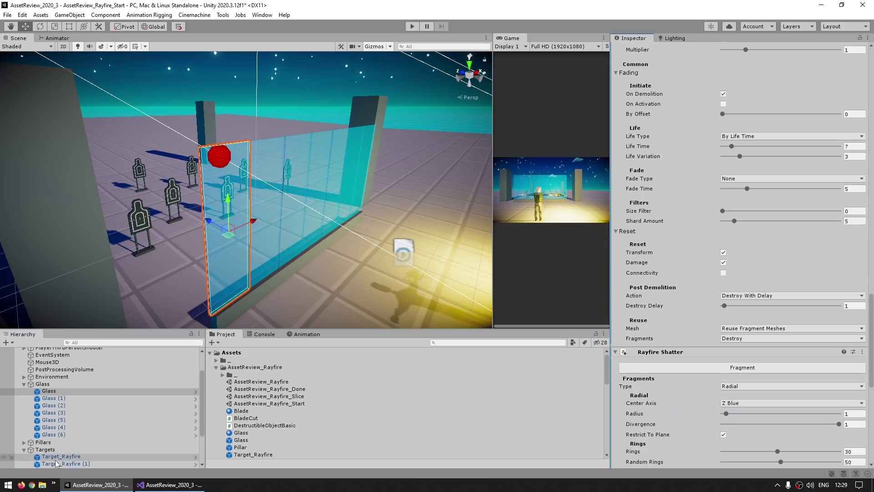
scroll(667, 342, "up", 15)
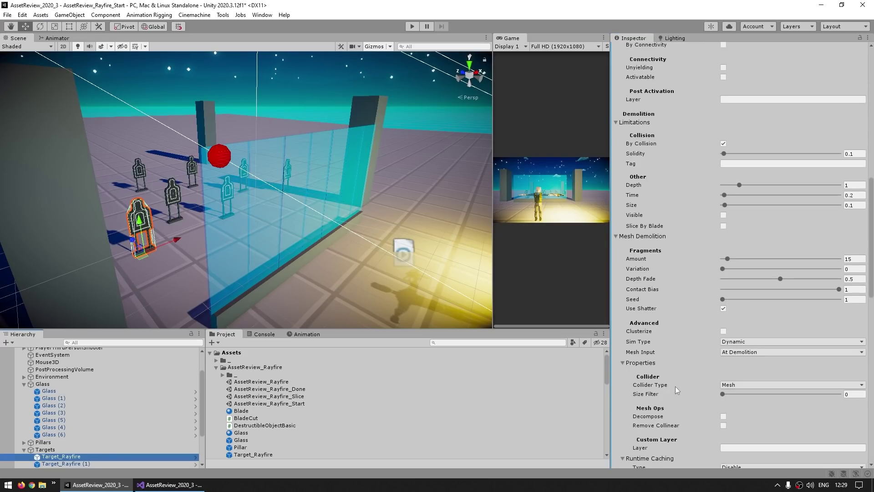
Step: Deactivate the first Glass panel and lower GunTarget to Y 1.563 so the Gun aims at the nearest target
left_click(209, 272)
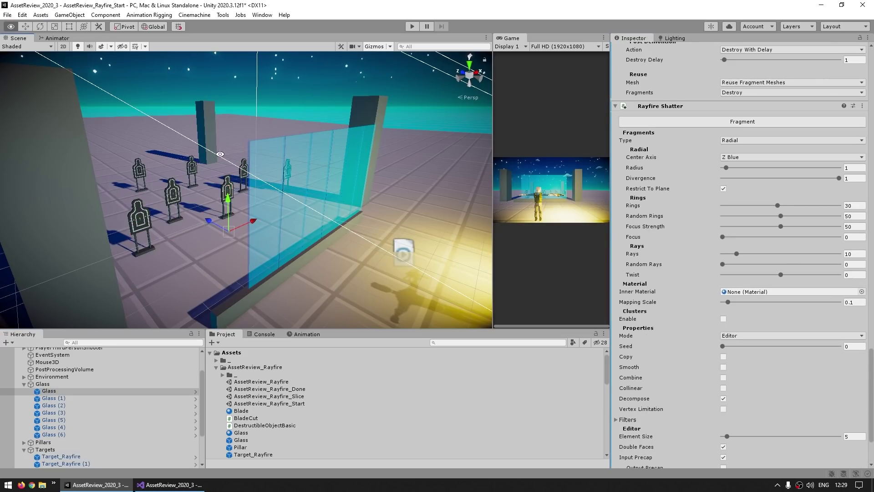
scroll(53, 455, "down", 3)
left_click(61, 462)
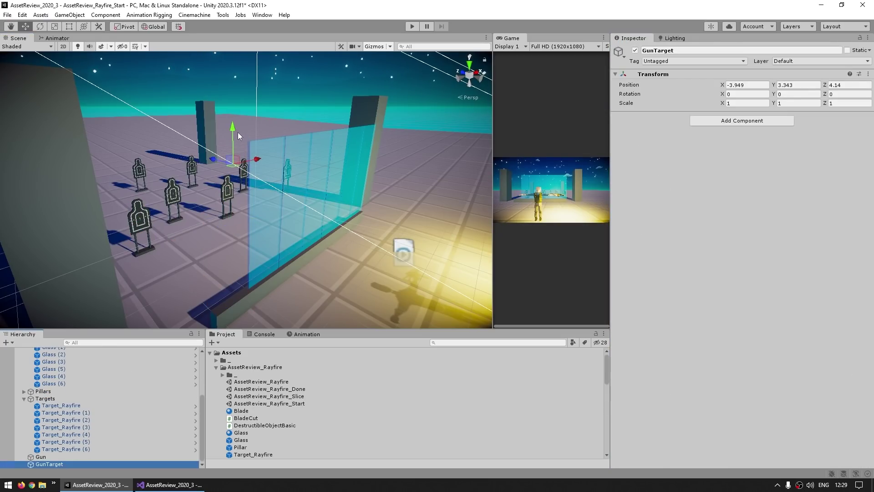
left_click_drag(237, 132, 213, 234)
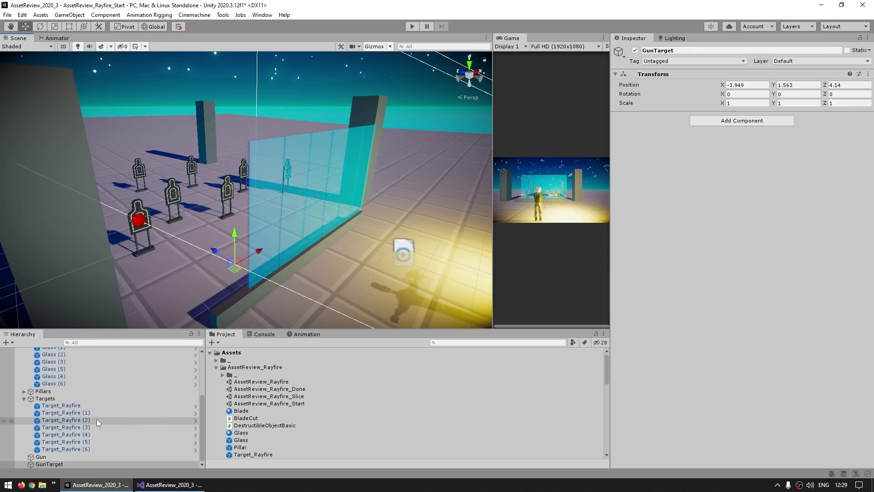
Step: Set the Rayfire Rigid material type of Target_Rayfire to Wood
left_click(82, 405)
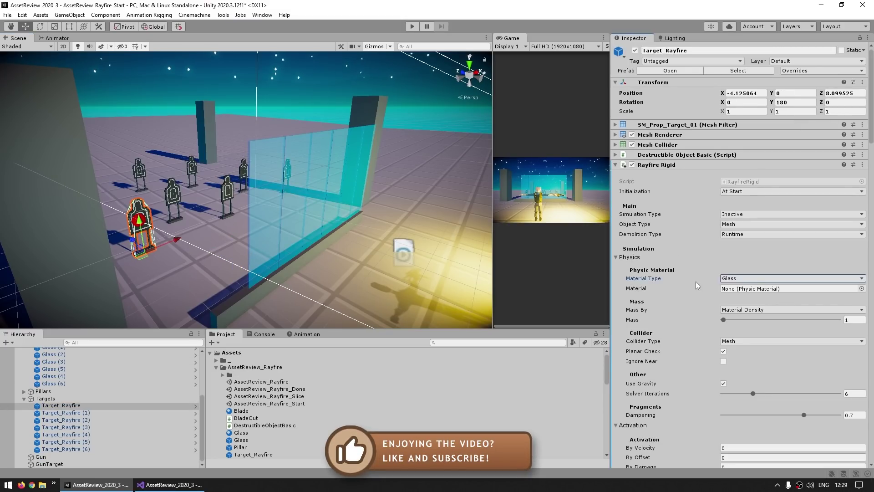
left_click(749, 278)
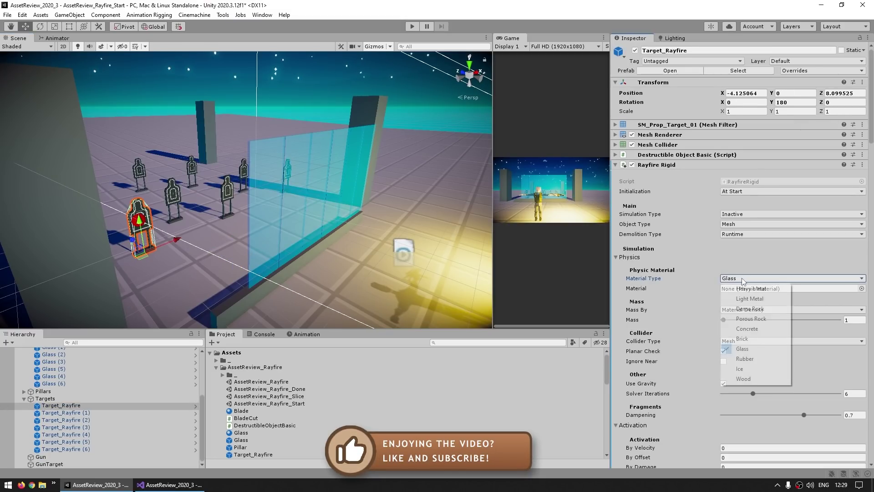
left_click(743, 378)
Step: Change the Rayfire Shatter fragment type of Target_Rayfire from Radial to Splinters
scroll(665, 279, "down", 15)
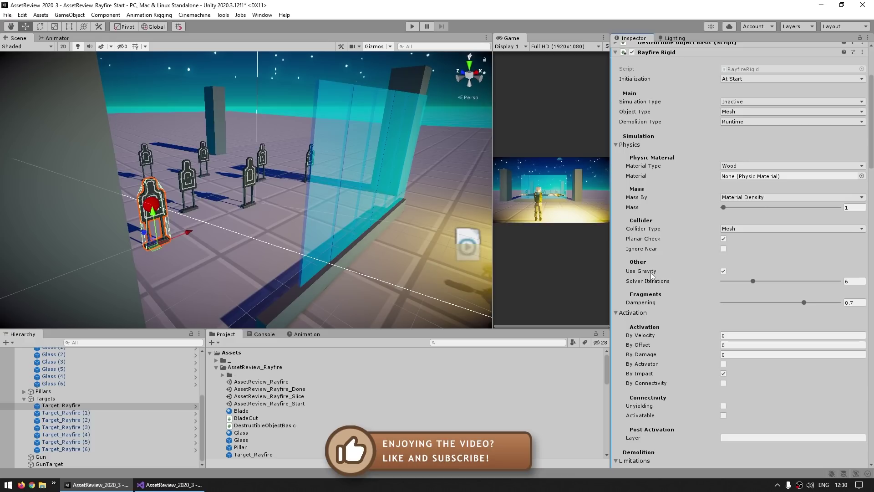
scroll(657, 255, "down", 10)
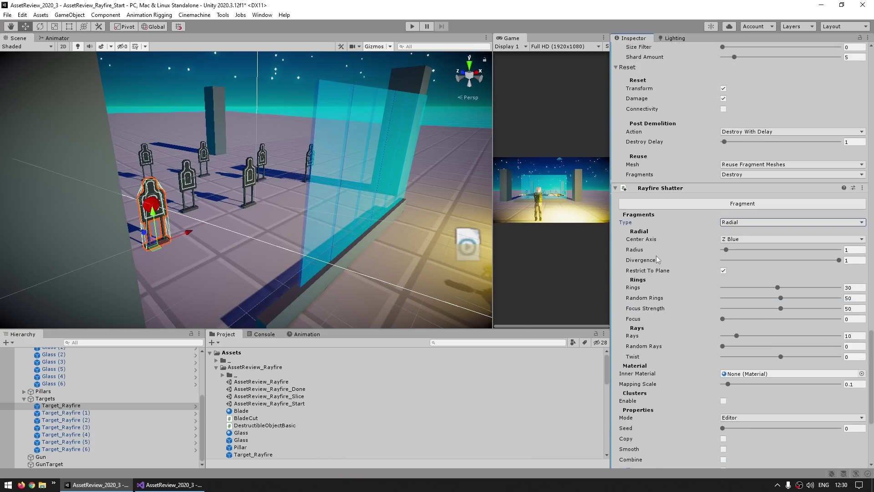
left_click(732, 222)
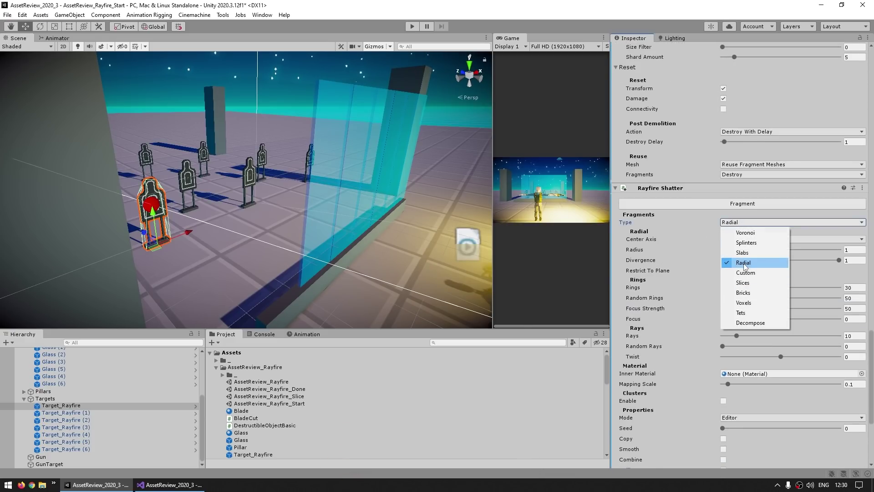
left_click(740, 244)
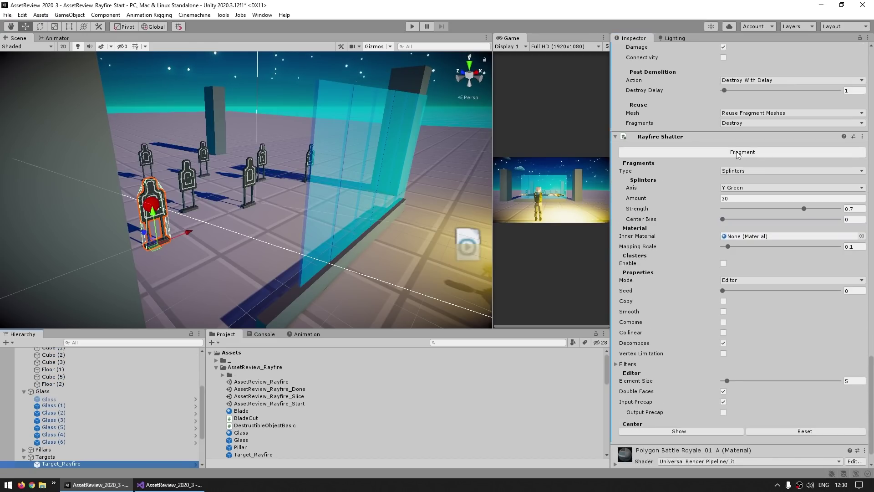
Step: Try to fragment Target_Rayfire with its Rayfire Shatter component
left_click(737, 154)
left_click(738, 154)
left_click(738, 154)
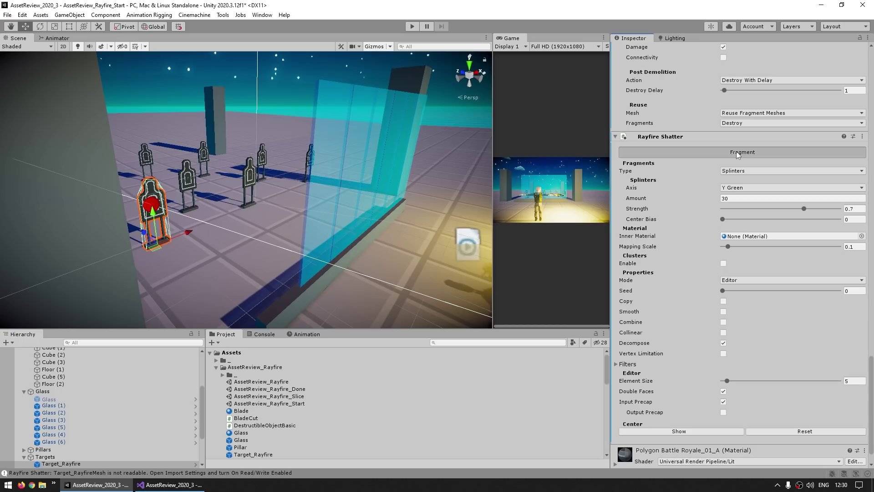
key("f")
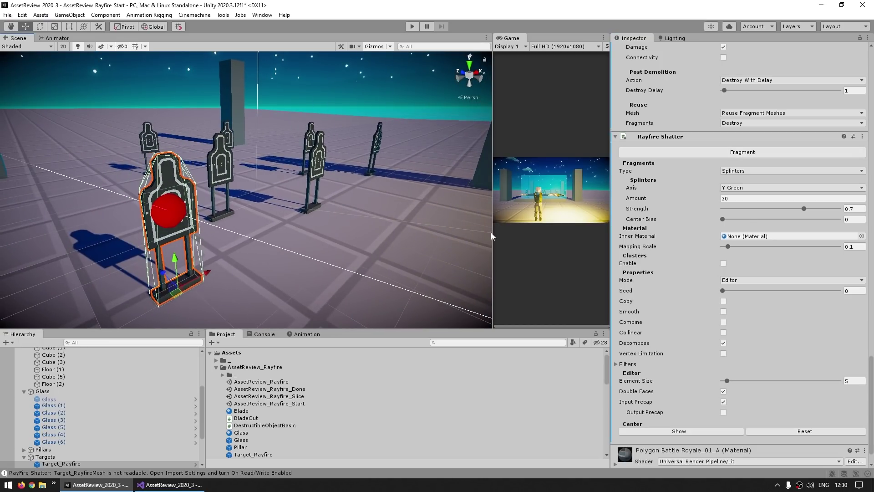
left_click(749, 152)
left_click(744, 155)
Step: Locate the target's source model SM_Prop_Target_01 through its Mesh Filter, enable Read/Write in the model's import settings, and apply
scroll(669, 240, "up", 15)
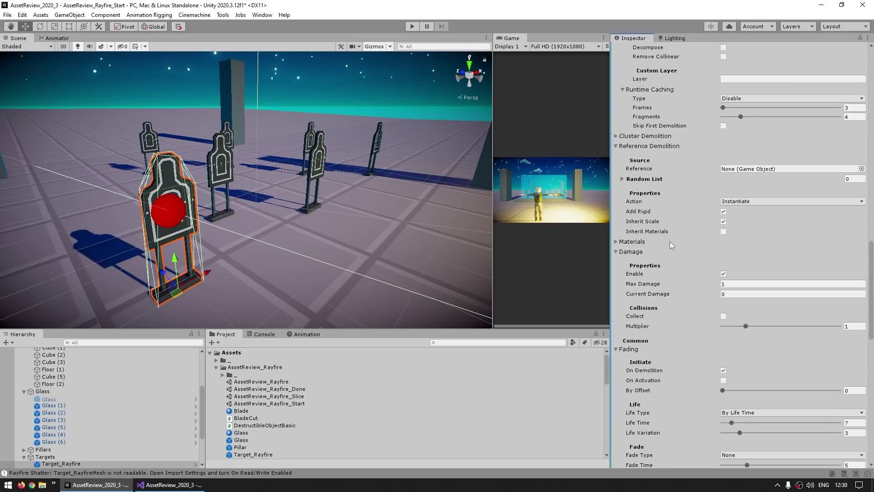
left_click(674, 125)
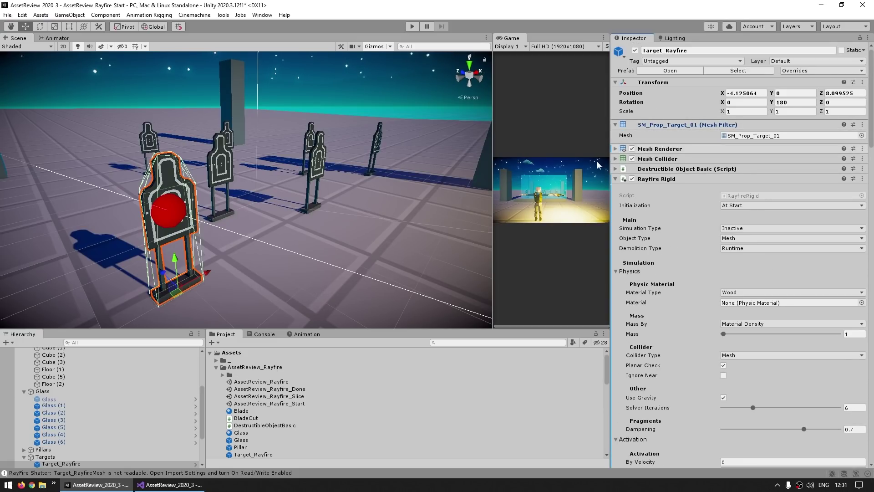
left_click(756, 136)
left_click(276, 398)
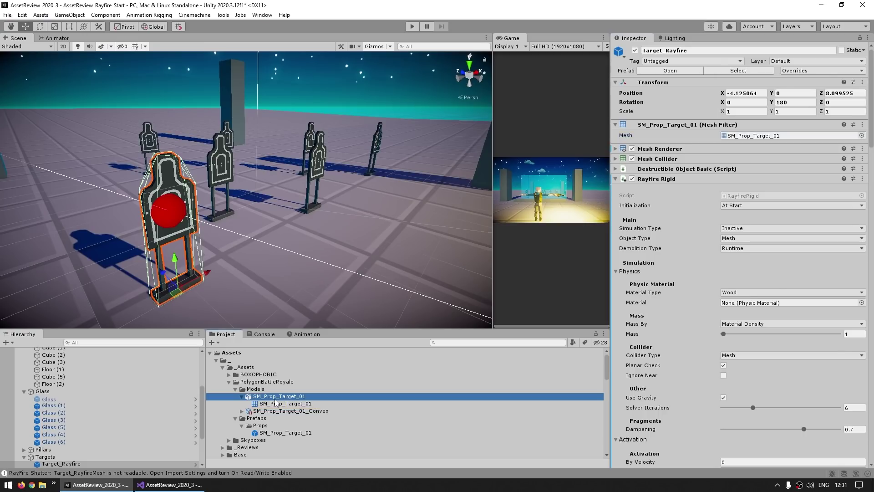
left_click(706, 75)
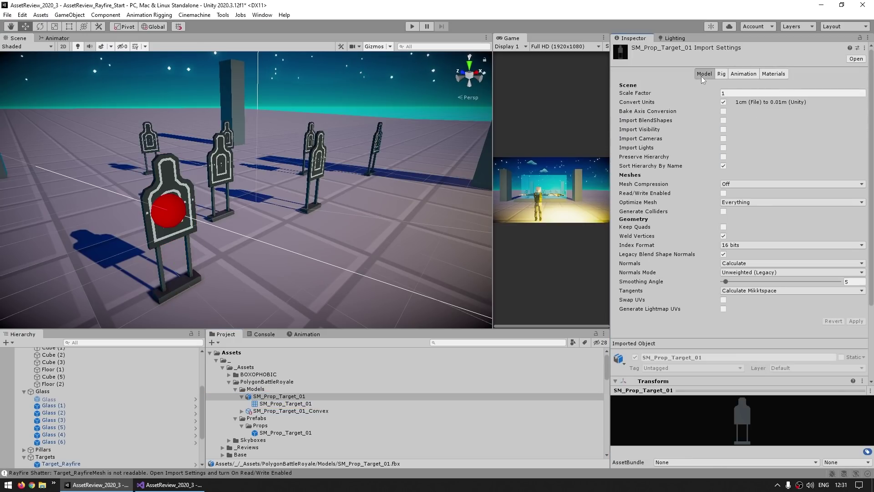
left_click(632, 197)
key("space")
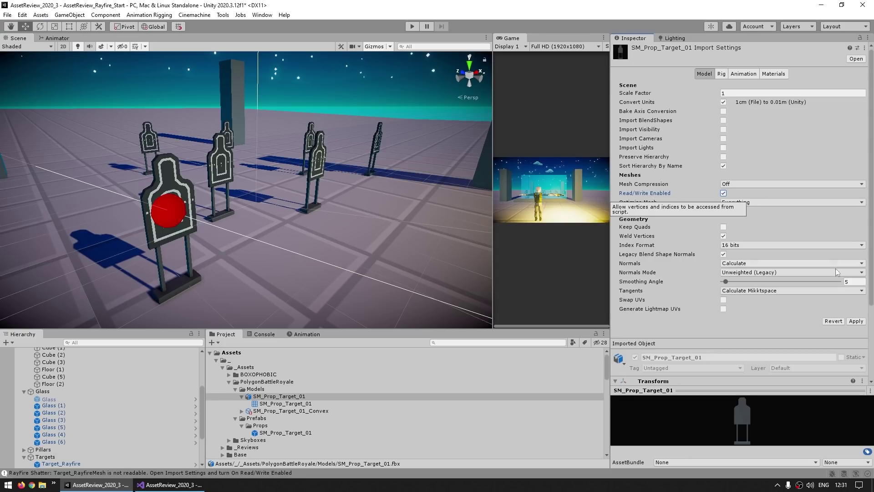
left_click(855, 321)
Step: Fragment Target_Rayfire into splinters, spread the pieces with the scale preview, and delete the preview fragments
scroll(51, 456, "down", 4)
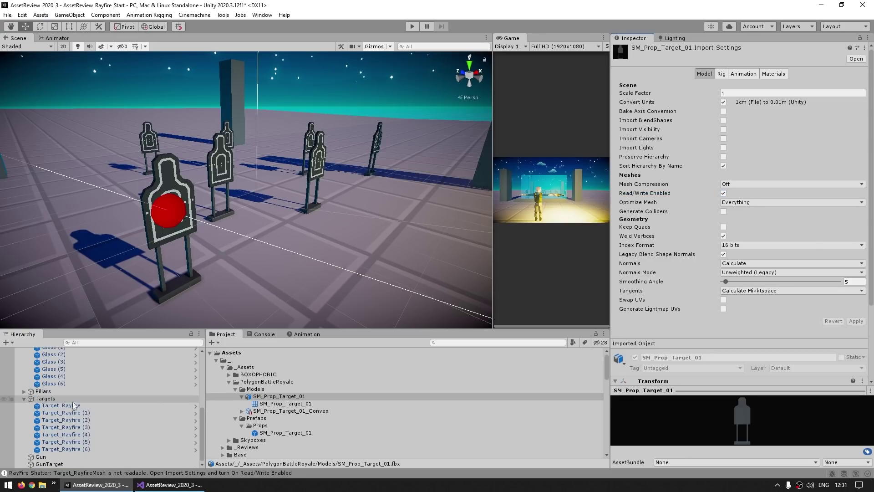
left_click(49, 464)
left_click(61, 405)
scroll(680, 250, "down", 10)
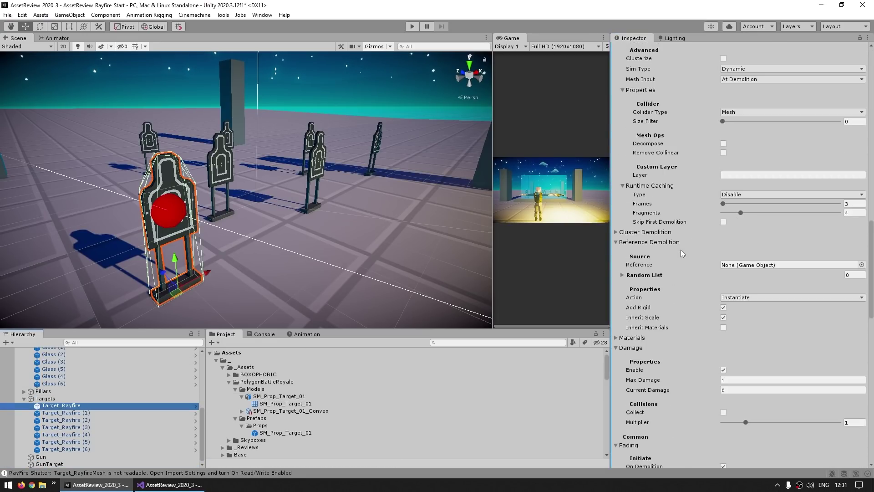
left_click(702, 329)
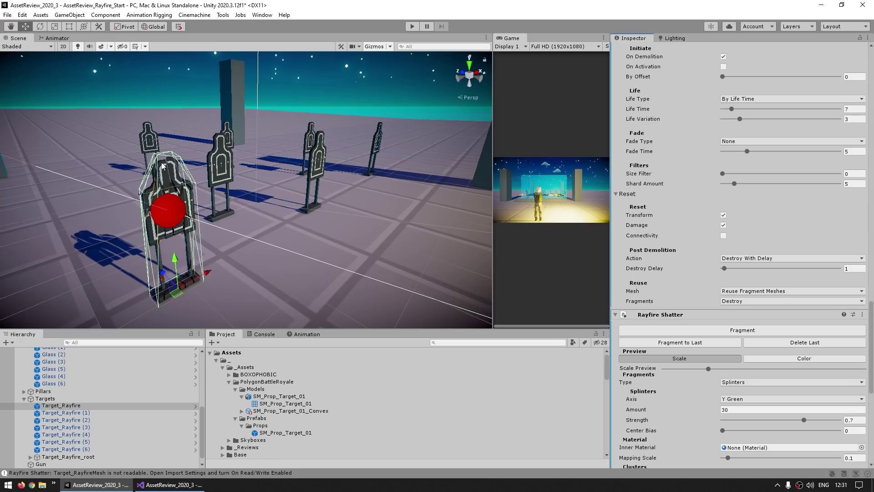
middle_click_drag(162, 166, 268, 211)
left_click(730, 368)
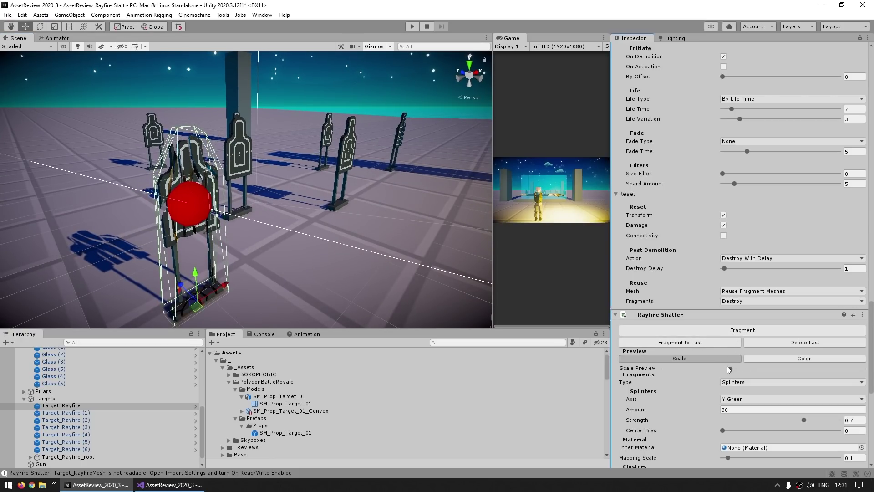
left_click(804, 342)
Step: Copy the Rayfire Rigid and Rayfire Shatter components from Target_Rayfire and paste them as new onto Pillar (2)
scroll(293, 195, "down", 5)
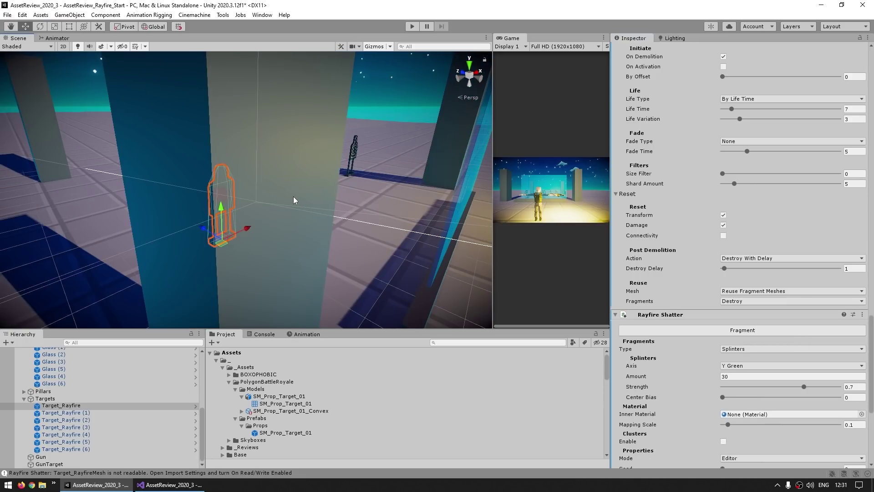
scroll(294, 196, "down", 3)
left_click(168, 127)
scroll(155, 218, "up", 3)
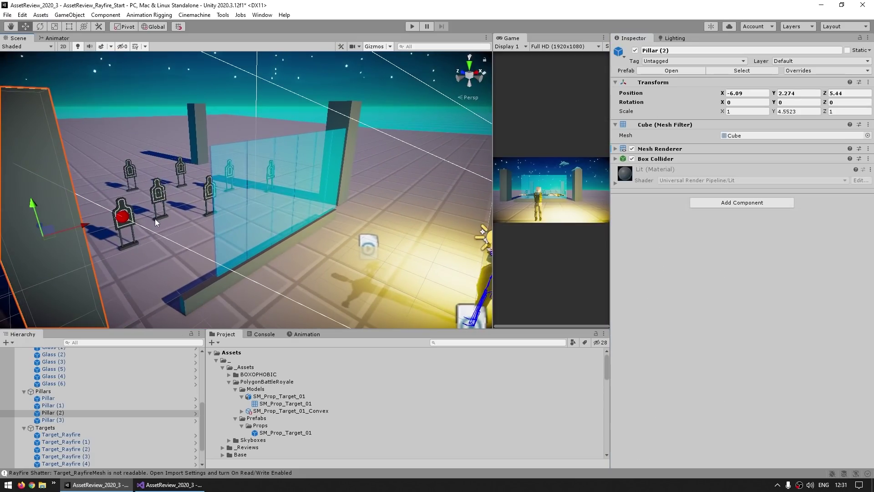
left_click(122, 214)
scroll(122, 213, "down", 2)
right_click(674, 179)
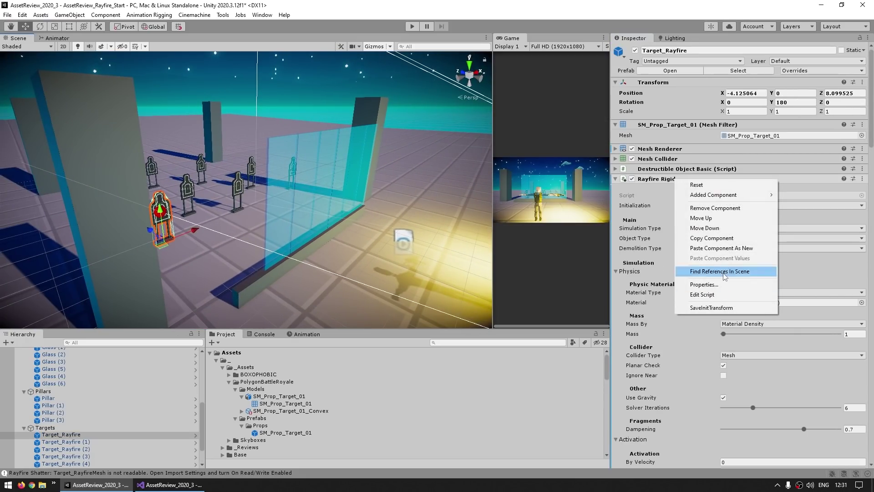
left_click(710, 238)
key("ctrl+z")
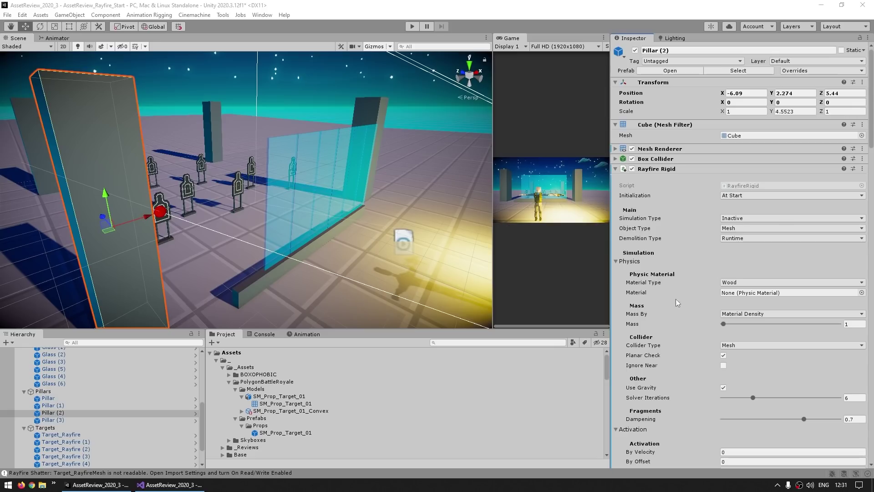
Step: Set the Rayfire Rigid material type of Pillar (2) to Concrete
scroll(677, 302, "down", 3)
left_click(743, 201)
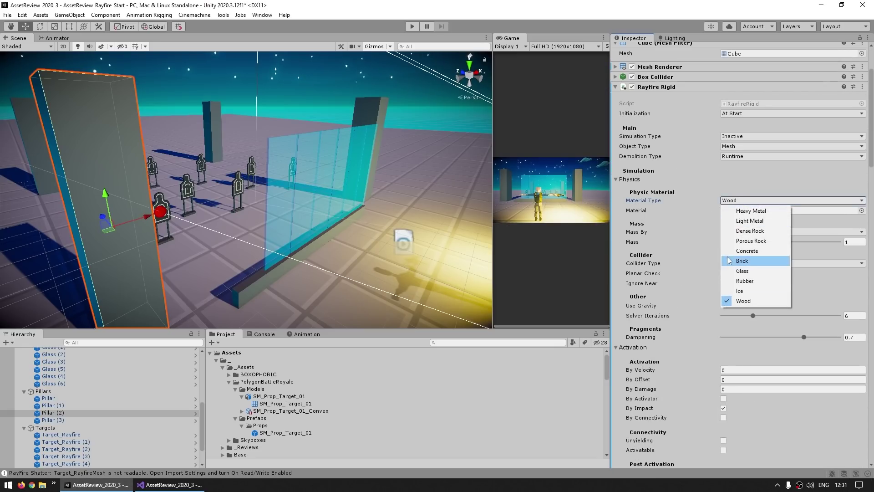
left_click(749, 251)
Step: Set the Rayfire Shatter type of Pillar (2) to Voronoi, then preview the fragments and delete them
scroll(673, 284, "down", 12)
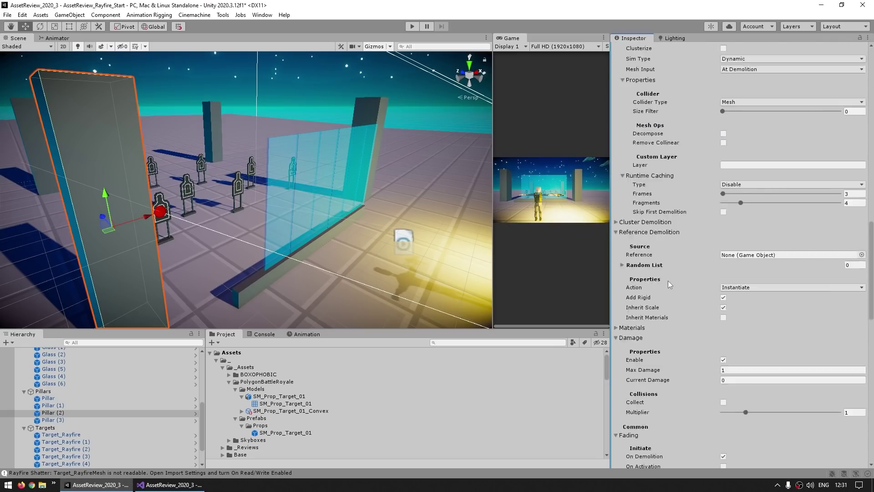
scroll(667, 280, "down", 16)
scroll(665, 280, "up", 2)
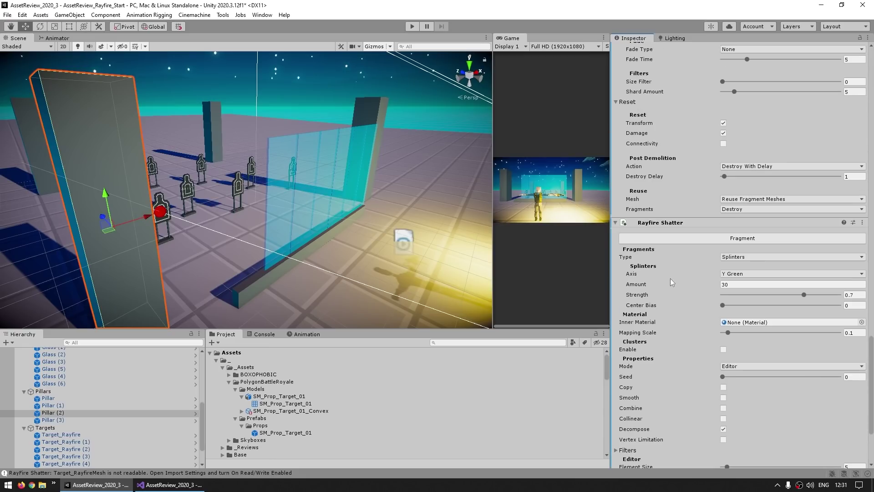
left_click(735, 258)
left_click(728, 266)
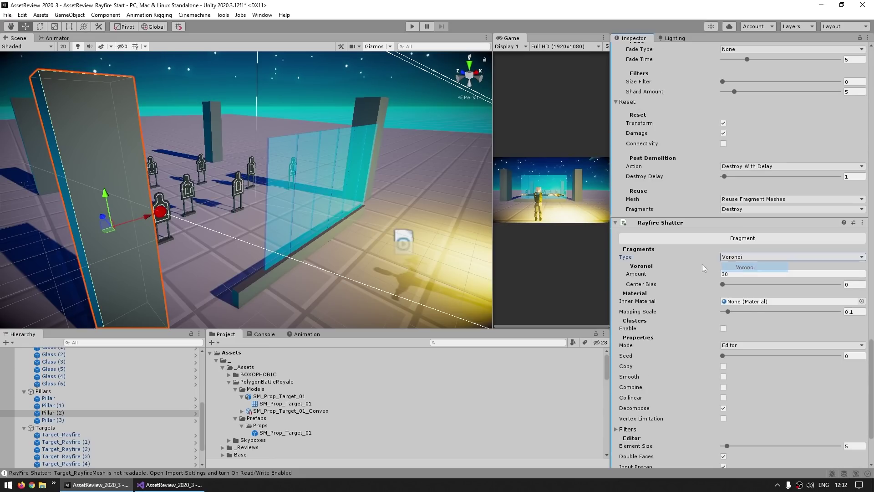
left_click(742, 238)
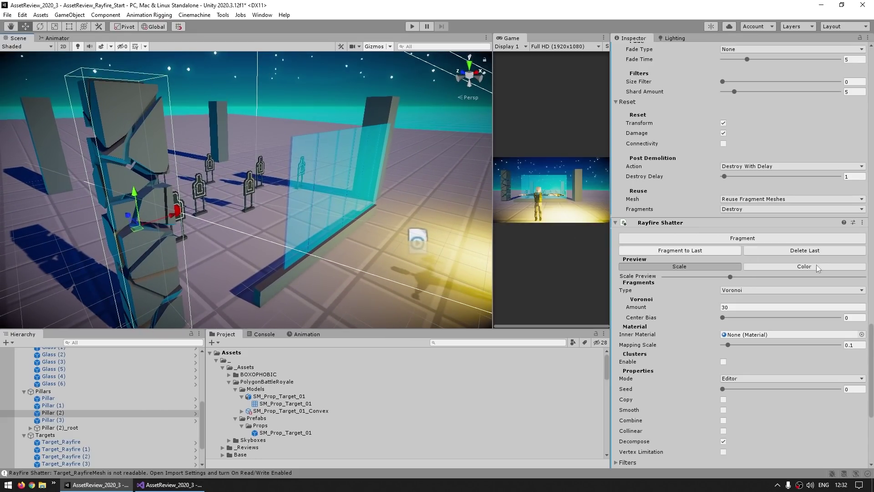
left_click(805, 250)
Step: Raise the Voronoi amount of Pillar (2) to 100, checking it with a temporary fragment preview, and set its Max Damage to 5
left_click_drag(636, 275, 656, 272)
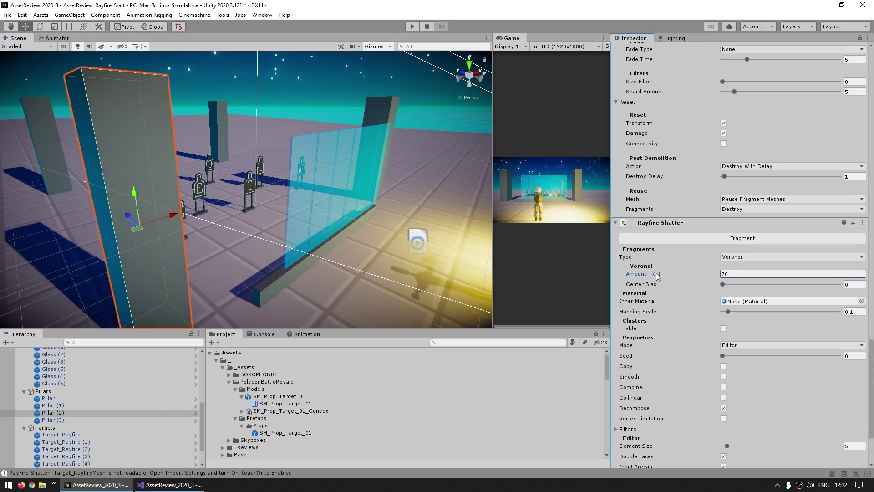
left_click(719, 238)
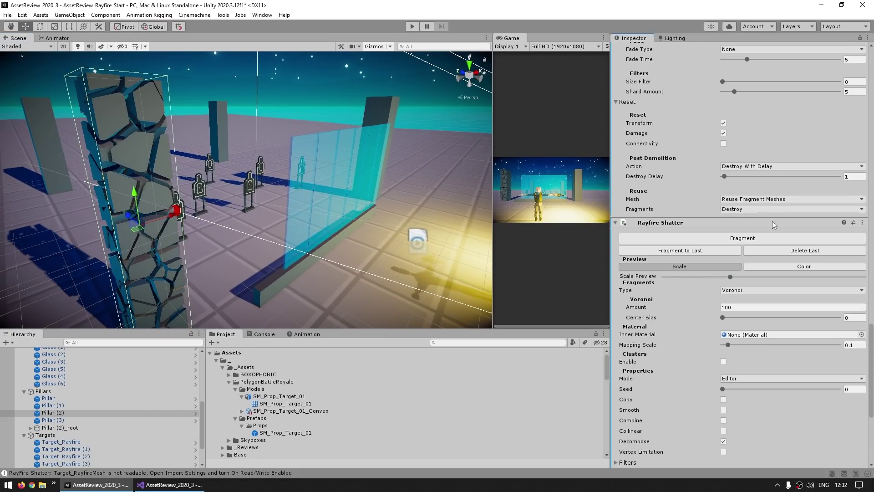
left_click(779, 250)
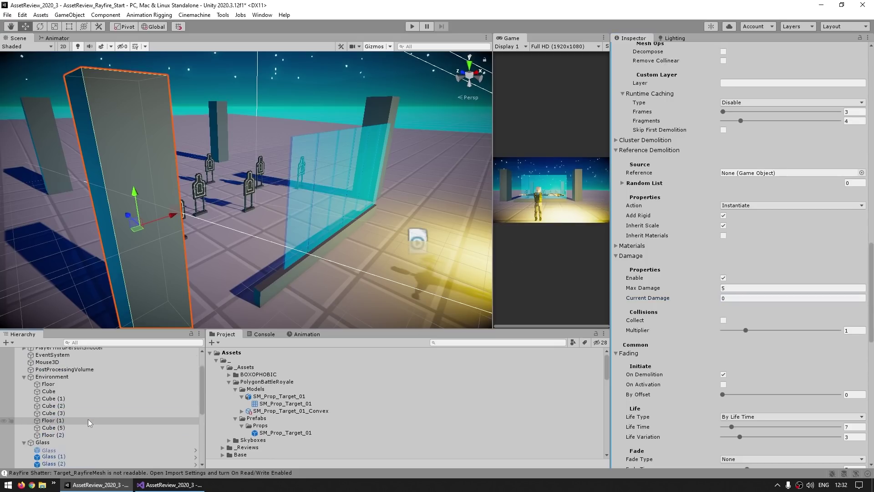
Step: Reactivate the first Glass panel in the Glass group
scroll(54, 392, "up", 10)
scroll(34, 381, "down", 7)
left_click(37, 373)
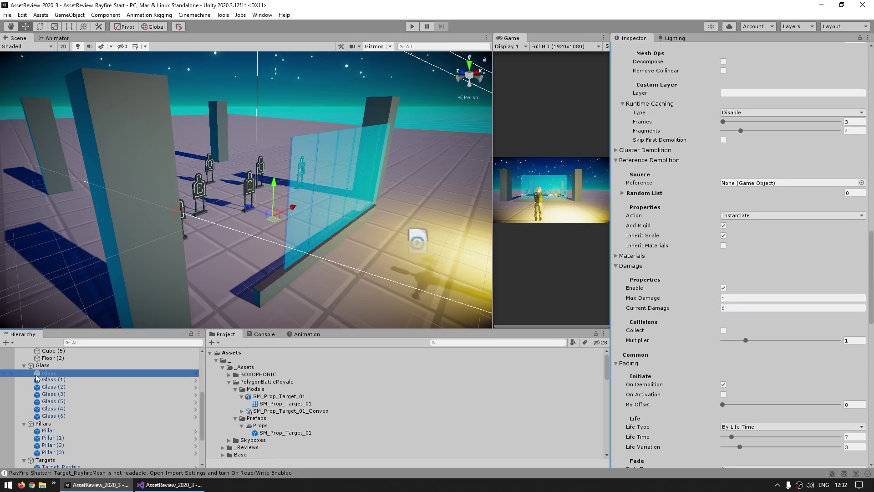
key("f")
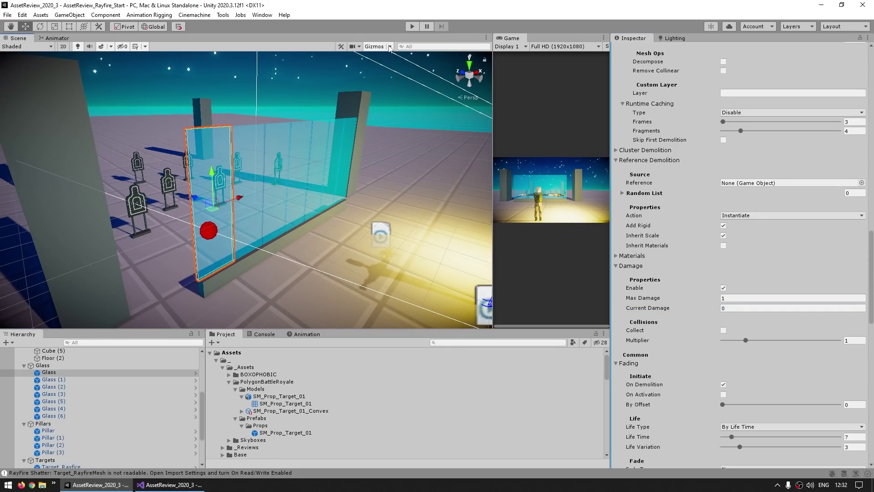
Step: Enter Play mode and fire single shots from the Gun at the first Glass panel and the nearest target
left_click(412, 26)
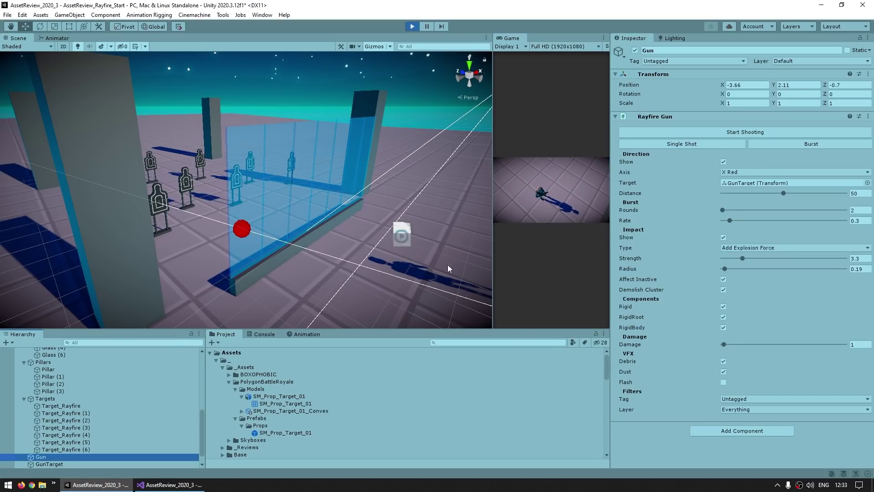
left_click(695, 143)
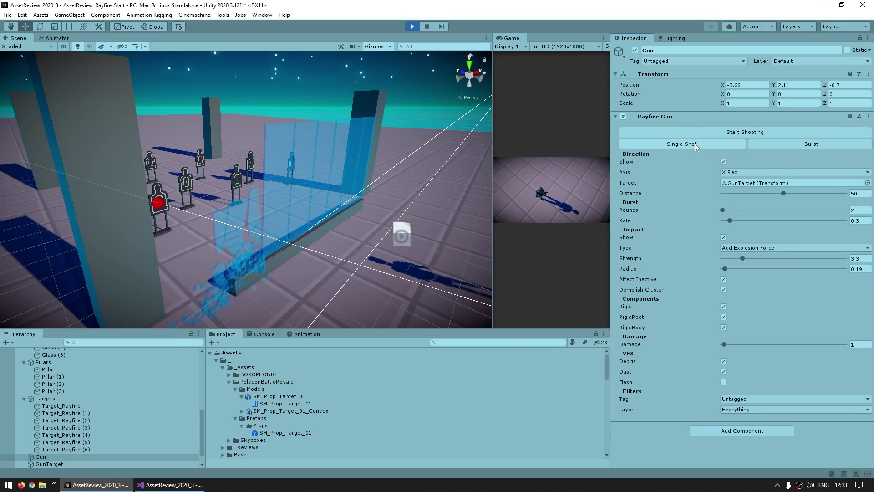
middle_click_drag(144, 266, 206, 255)
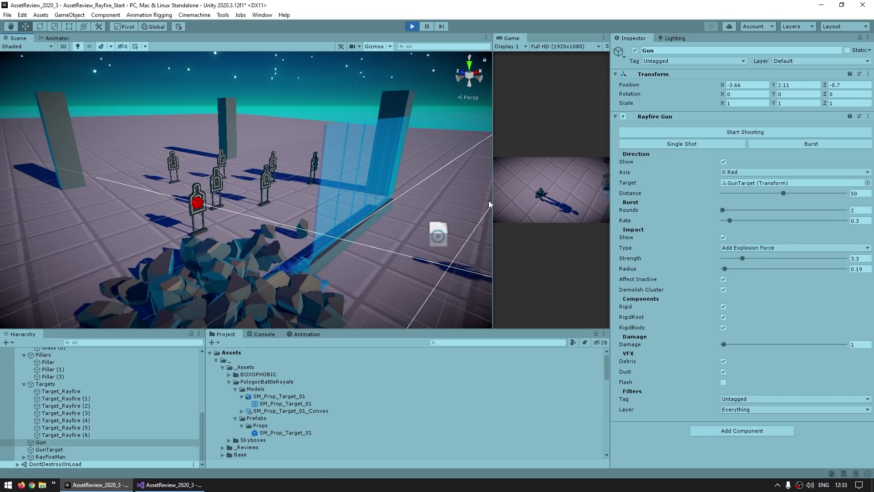
left_click(681, 145)
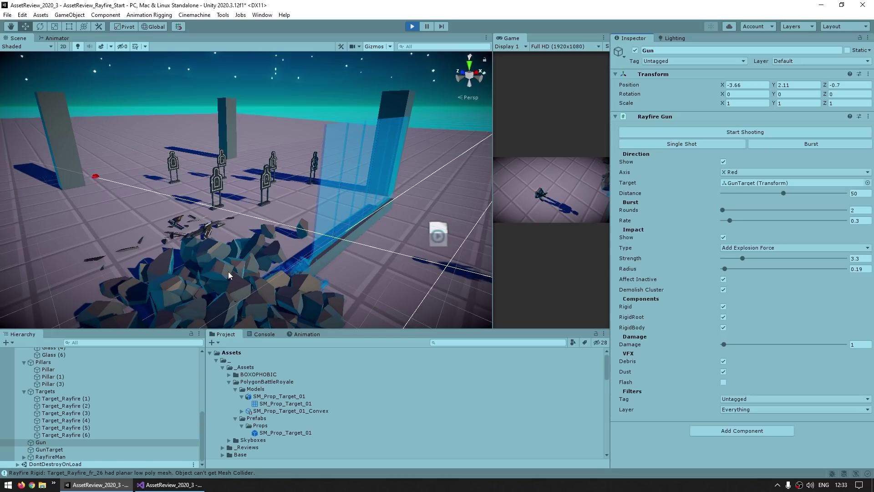
Step: Exit Play mode and turn off By Collision demolition in the Rayfire Rigid of Pillar (2)
left_click(412, 26)
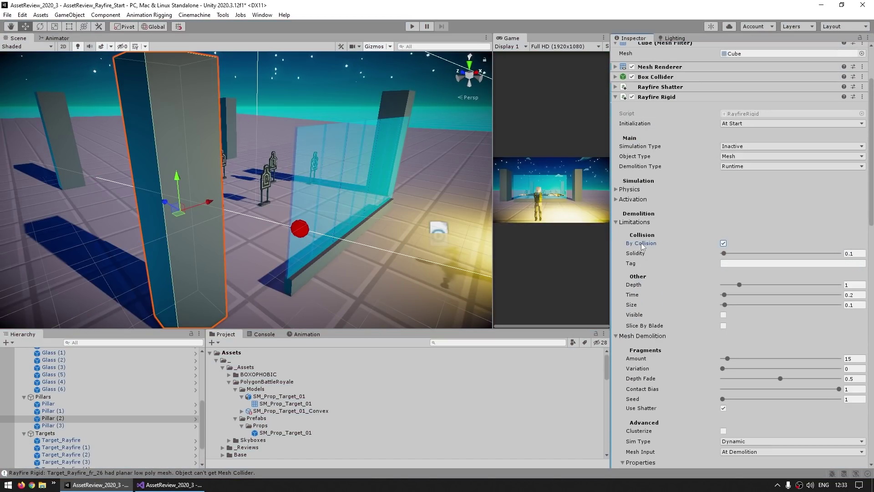
left_click(723, 243)
left_click(635, 254)
left_click(644, 243)
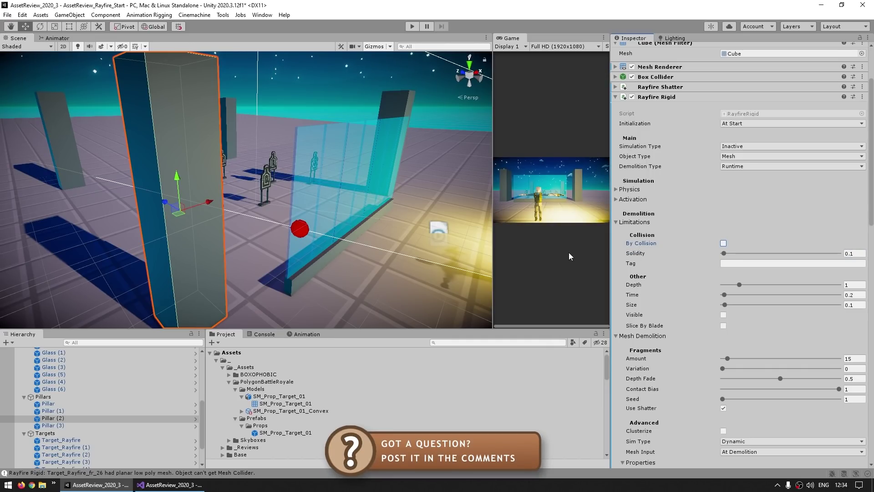
Step: Add a Rayfire Debris and a Rayfire Dust component to Pillar (2)
scroll(694, 268, "down", 15)
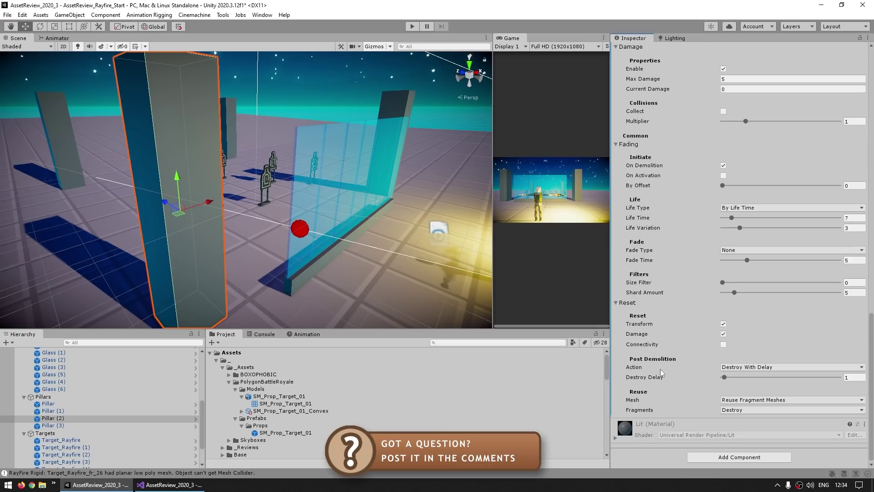
left_click(706, 458)
left_click(715, 397)
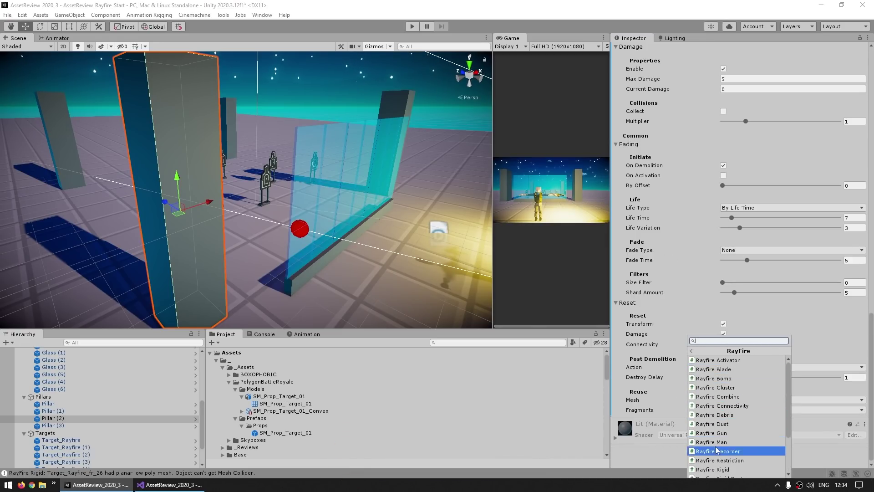
left_click(713, 360)
scroll(682, 410, "down", 5)
left_click(741, 456)
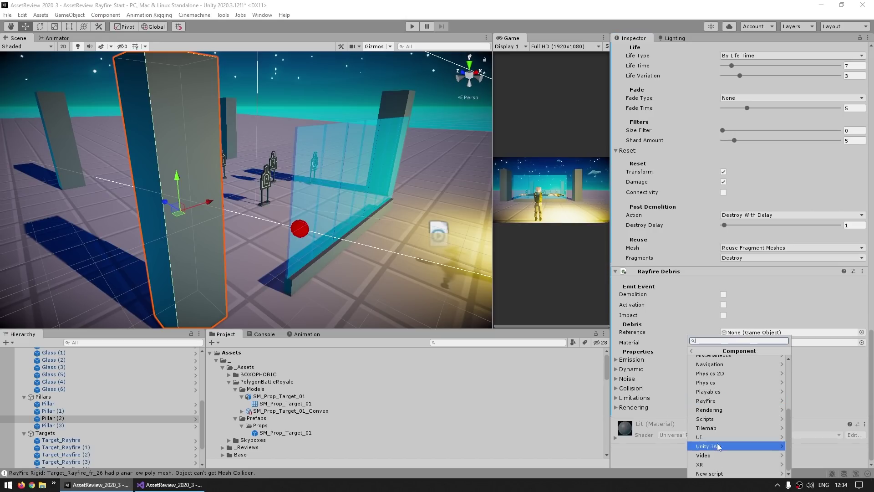
scroll(713, 424, "down", 3)
left_click(724, 398)
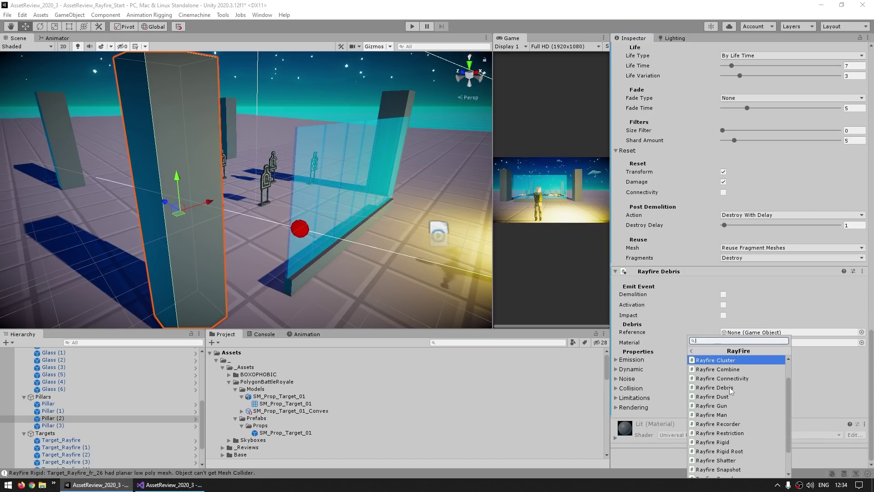
left_click(727, 398)
Step: Enable the Impact, Activation and Demolition emit events in the Rayfire Debris of Pillar (2)
scroll(657, 312, "down", 3)
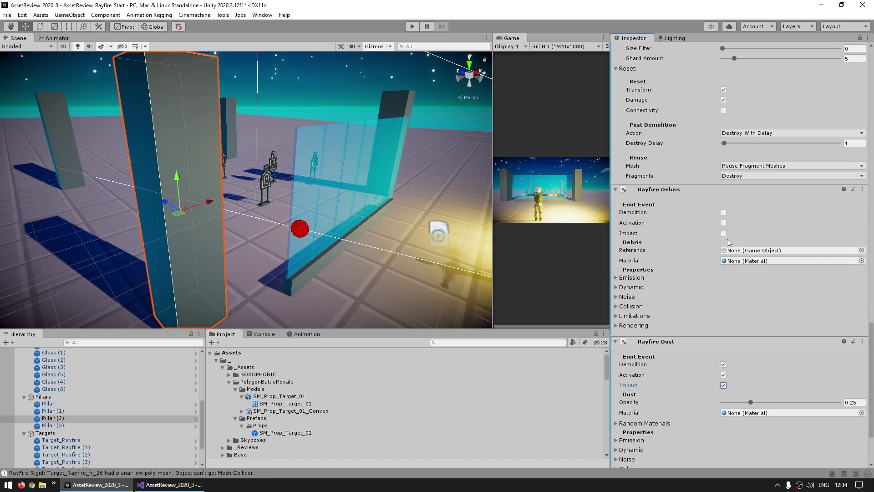
left_click(723, 233)
left_click(723, 223)
left_click(723, 212)
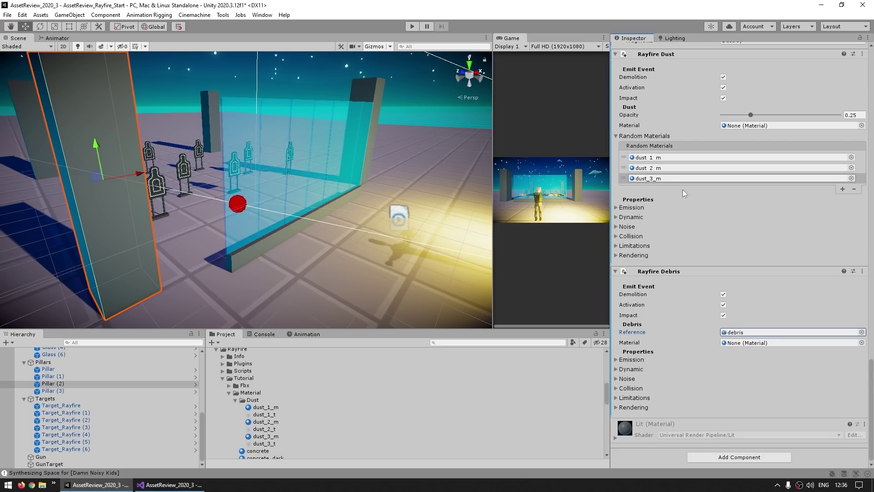
Step: Save the scene and fire a single shot from the Gun at the first glass panel in Play mode
key("ctrl+s")
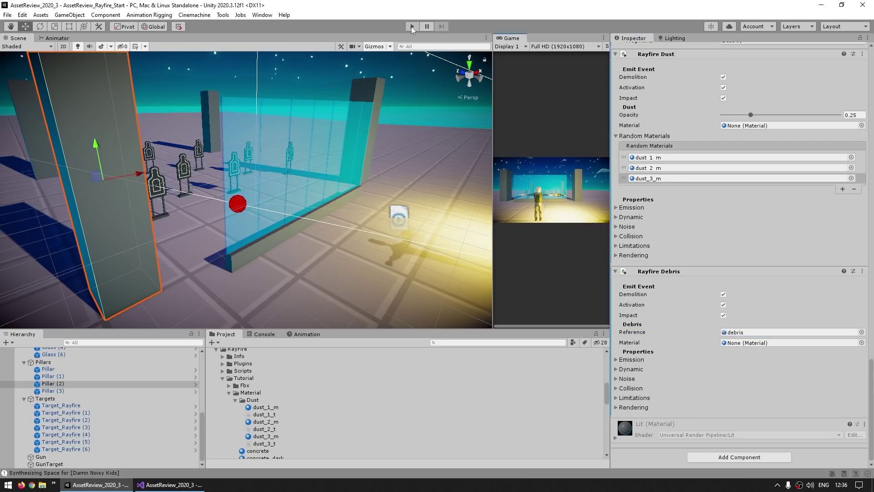
left_click(412, 27)
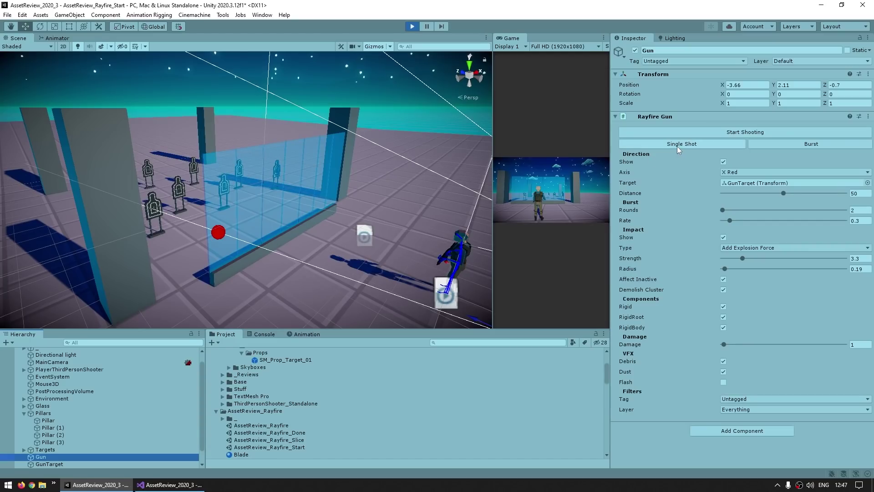
left_click(679, 144)
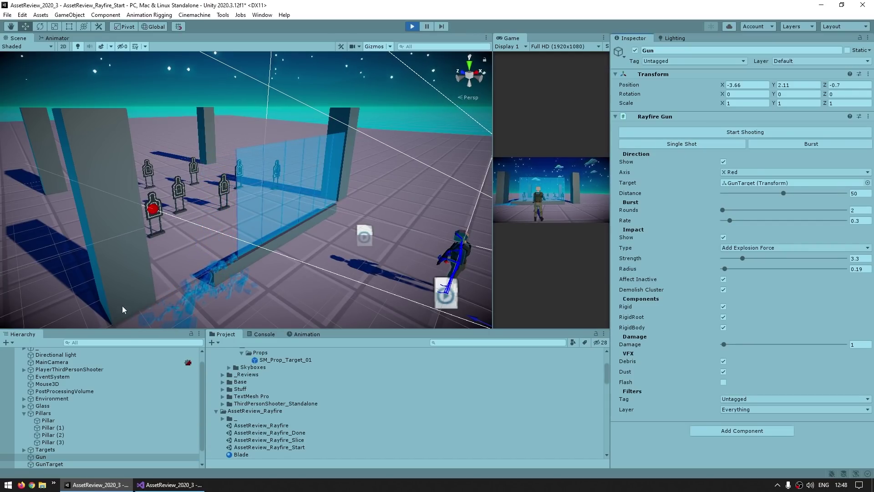
Step: Aim GunTarget at Pillar (2) and fire single shots from the Gun to test the pillar's demolition
left_click(55, 463)
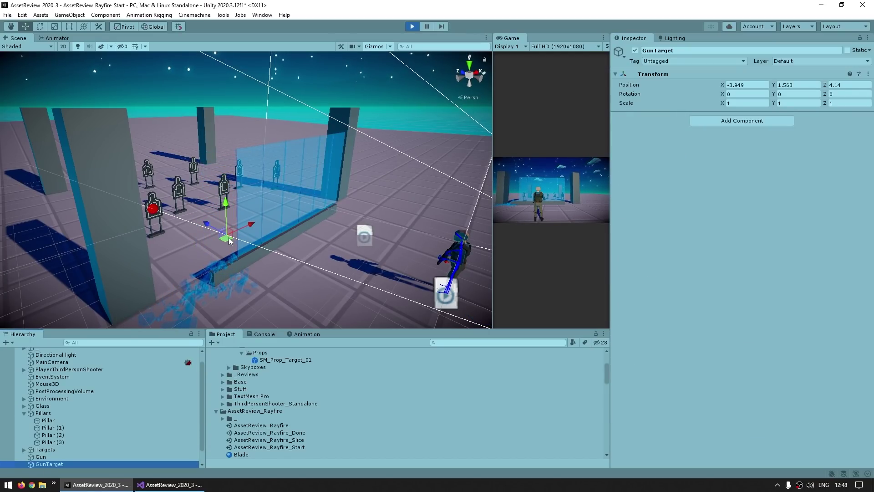
left_click_drag(229, 241, 150, 257)
left_click(41, 456)
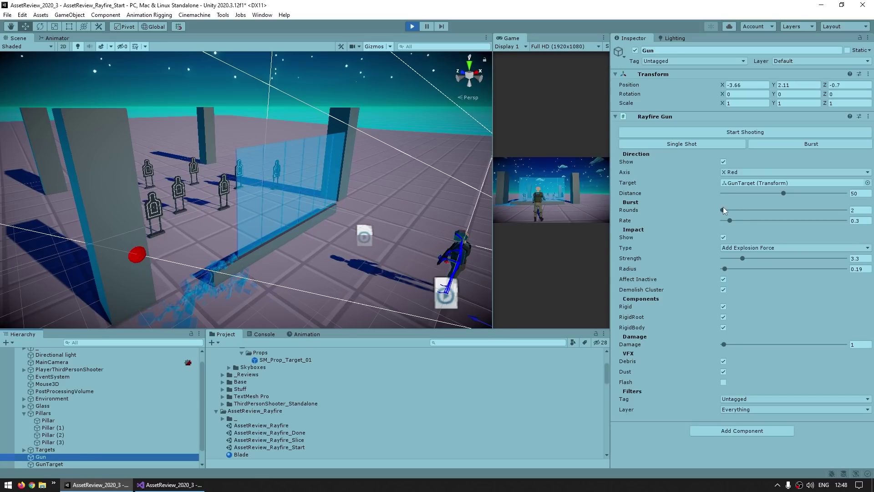
left_click(692, 145)
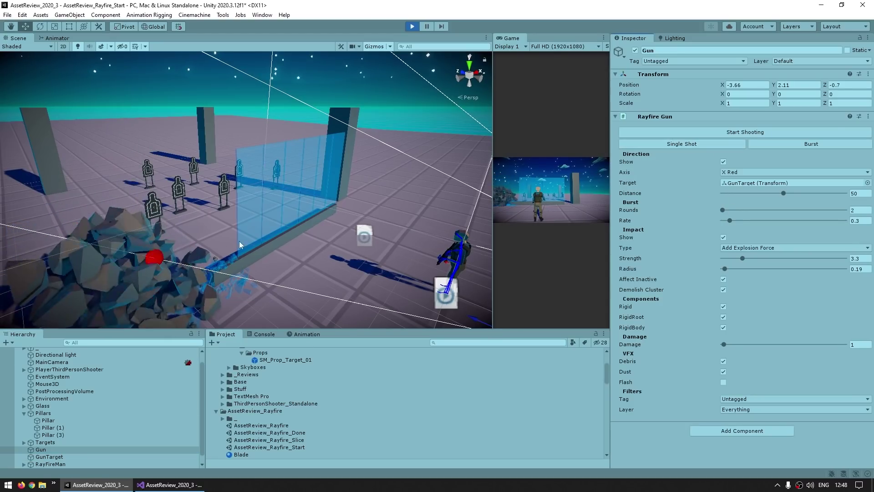
left_click(136, 271)
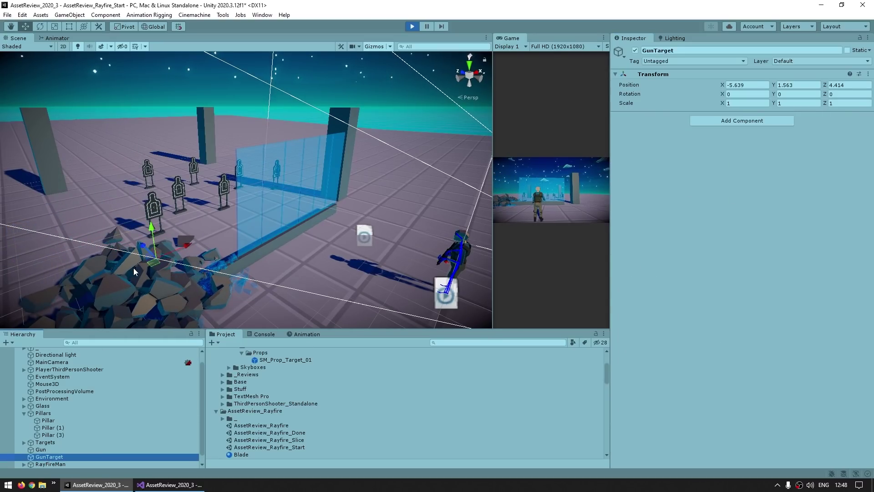
key("ctrl+z")
left_click(686, 145)
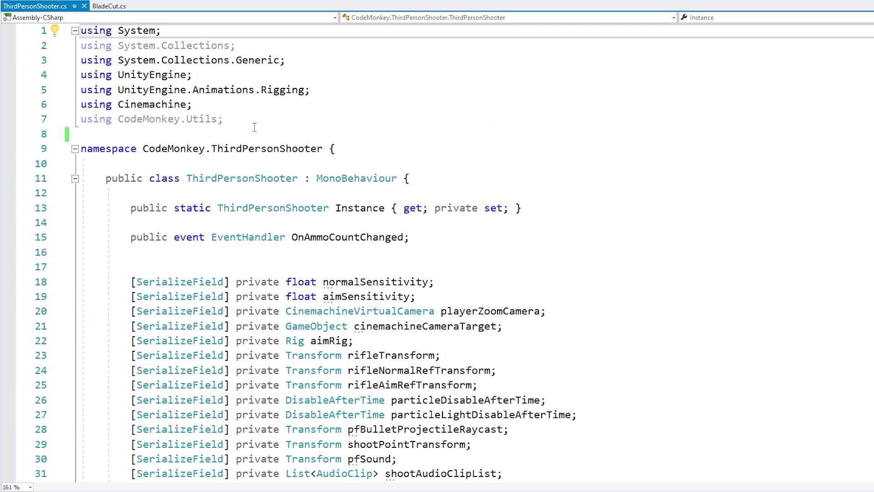
Step: In Visual Studio, add a using directive for the RayFire namespace to ThirdPersonShooter.cs and save the script
key("Return")
type("using ")
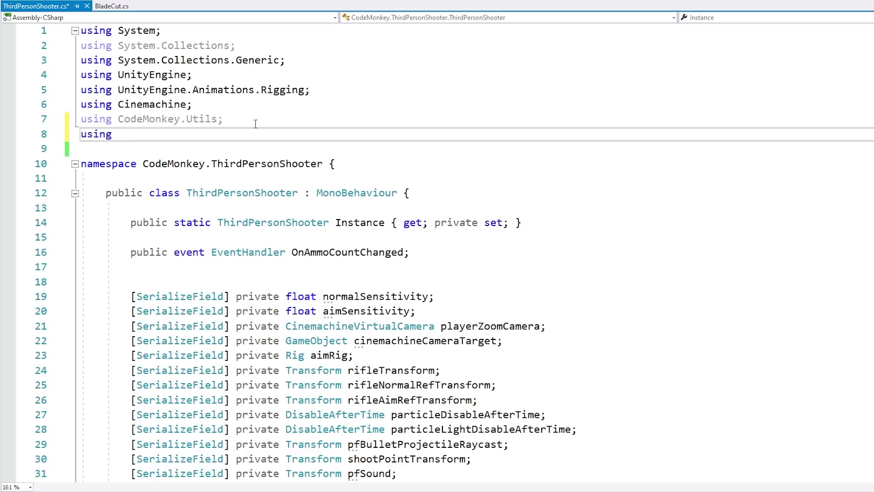
type("RayFire;")
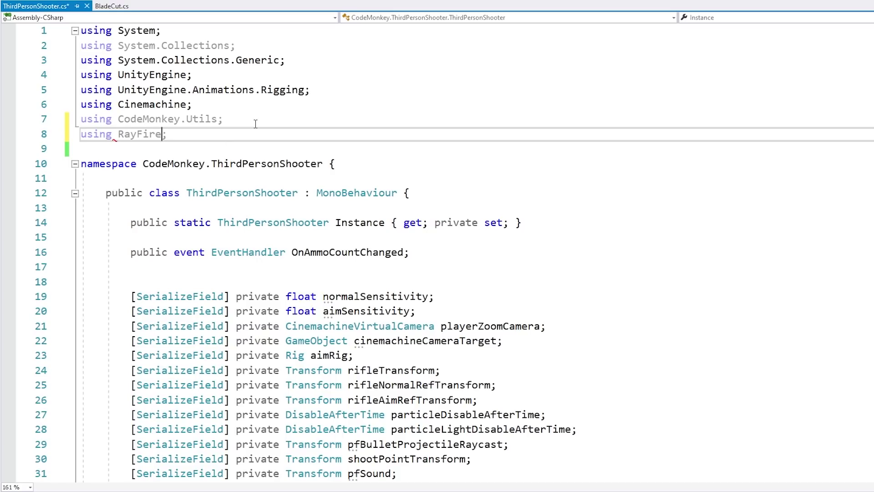
key("ctrl+s")
Step: Declare a private serialized RayfireGun field named rayfireGun above normalSensitivity
left_click(378, 283)
type("[S")
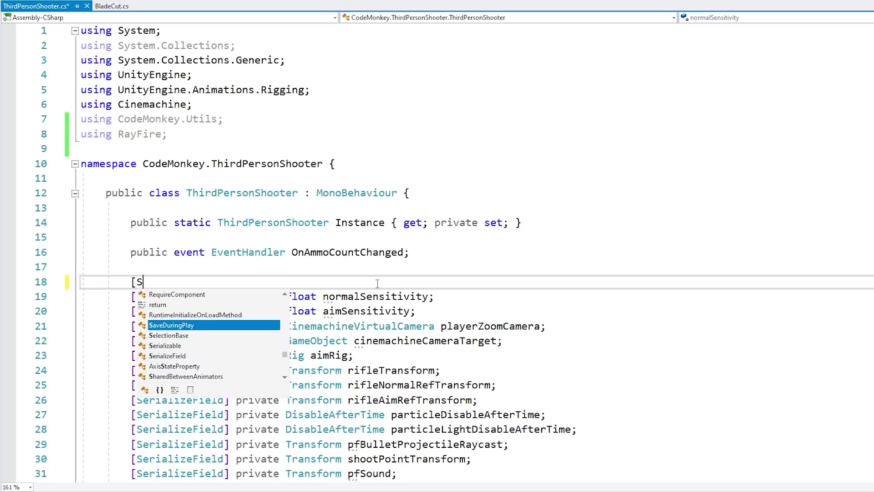
type("erializable")
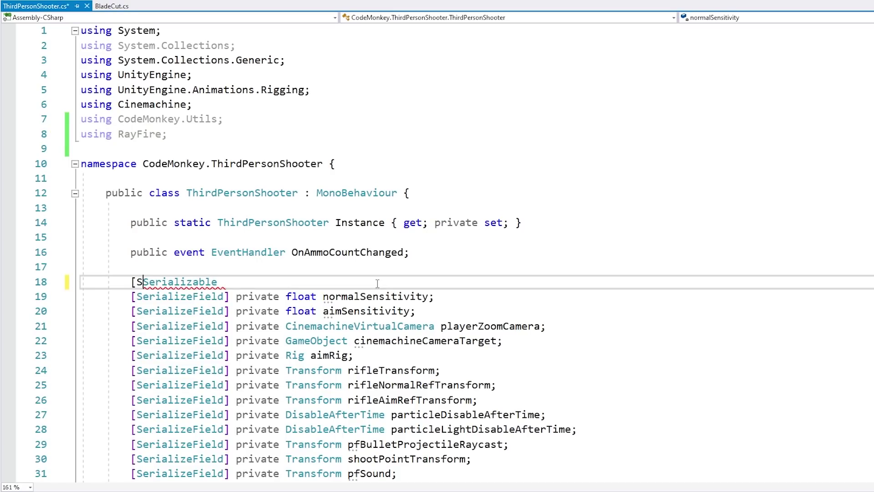
type("] private Rayfire")
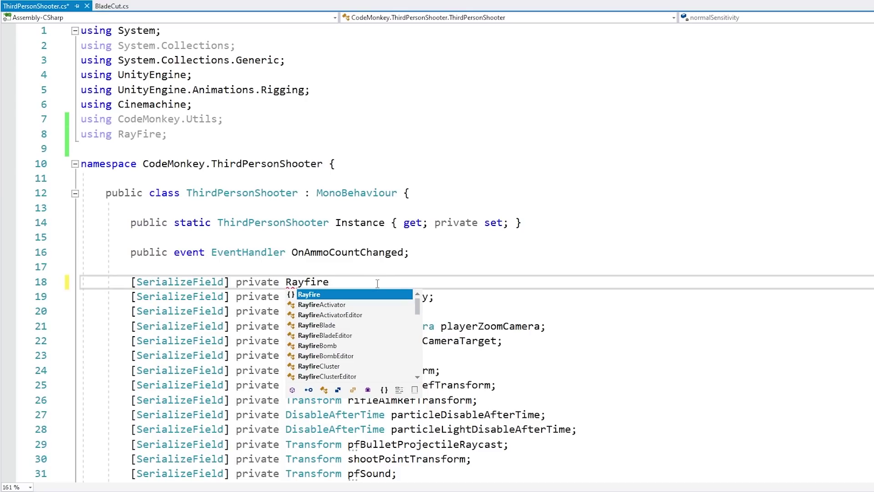
type("Gun raygun")
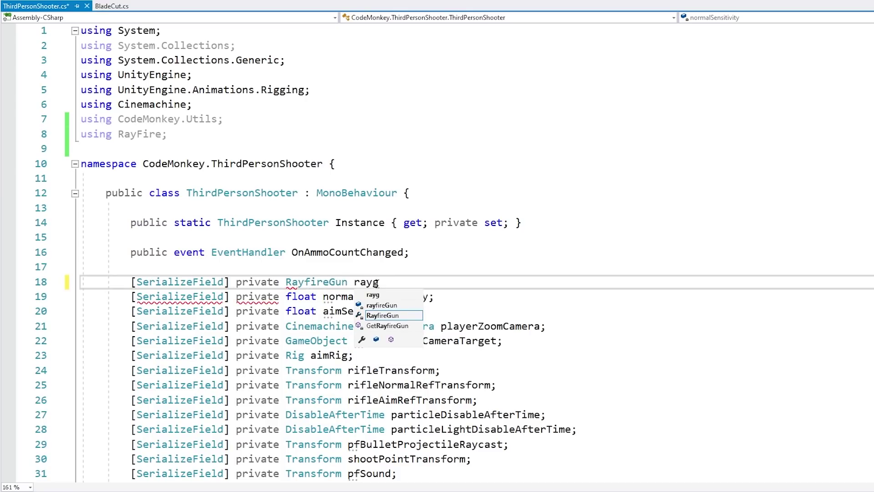
key("BackSpace")
key("BackSpace")
key("BackSpace")
type(";")
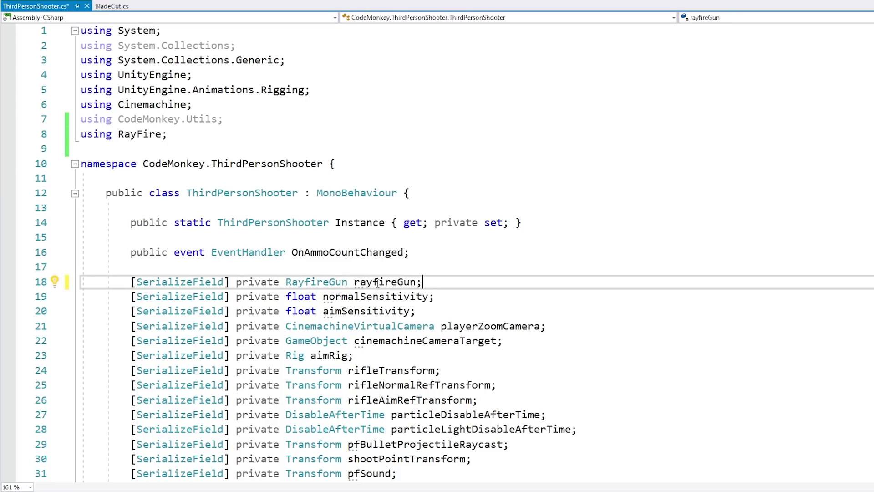
Step: Duplicate the rayfireGun declaration into a private serialized Transform field named rayfireGunTarget and save the script
key("ctrl+d")
key("Left")
key("ctrl+shift+Left")
key("ctrl+shift+Left")
type("Transf")
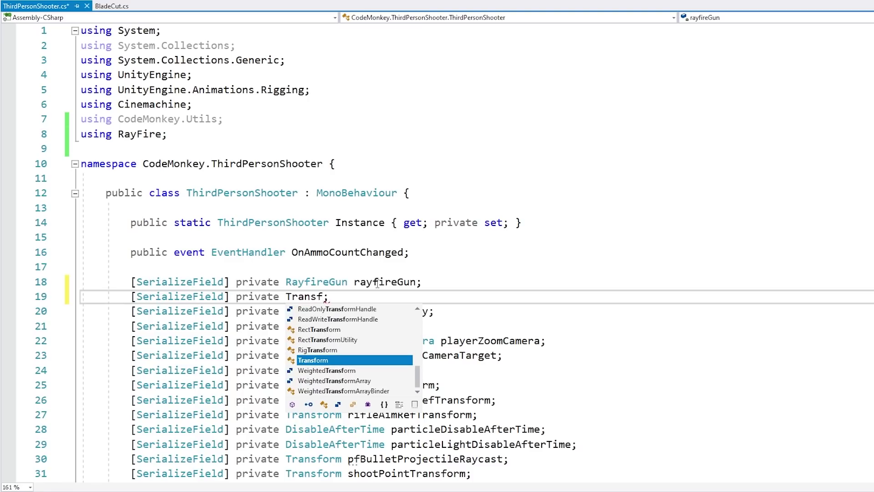
type("orm rayfireGun")
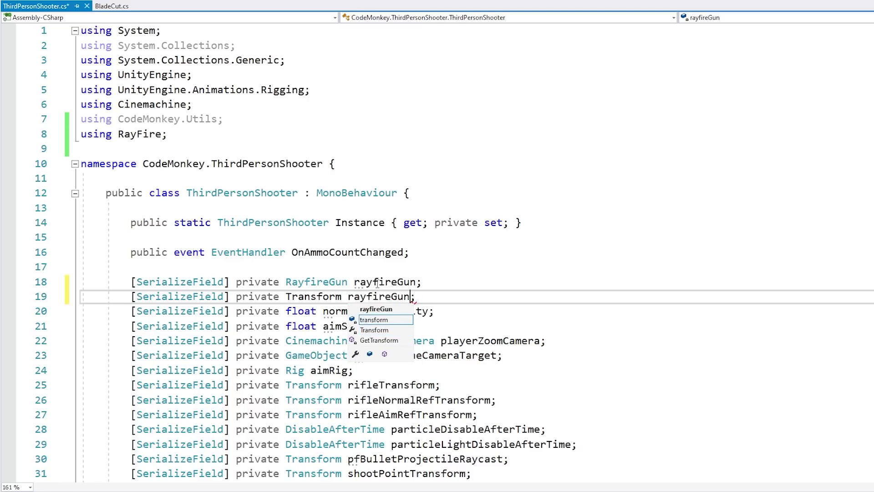
type("Target")
key("ctrl+s")
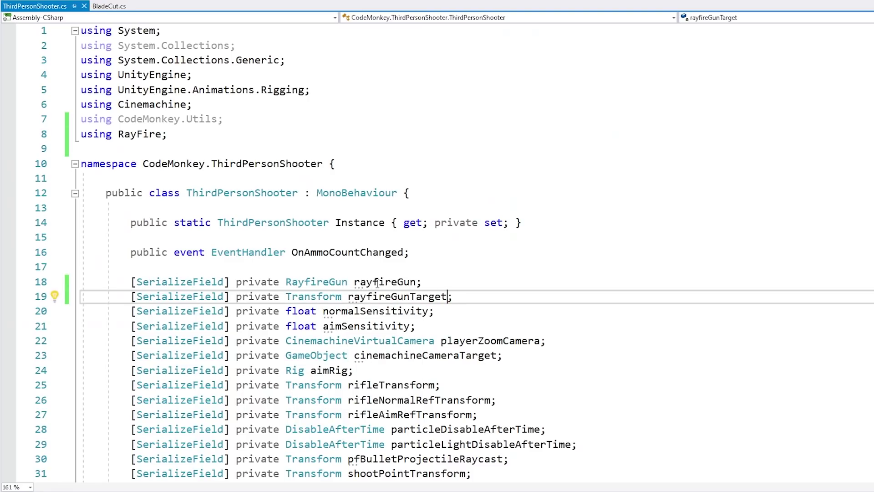
key("alt+Tab")
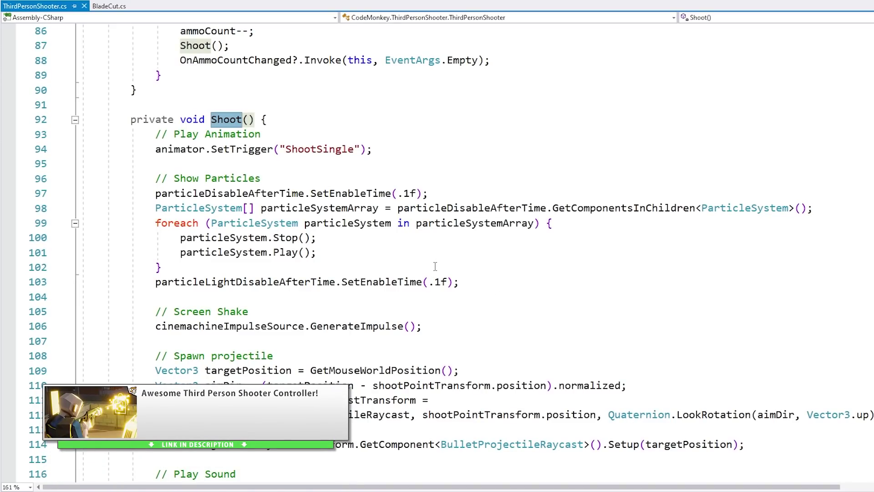
Step: At the end of the Shoot() method, assign targetPosition to rayfireGunTarget.position
scroll(435, 266, "down", 4)
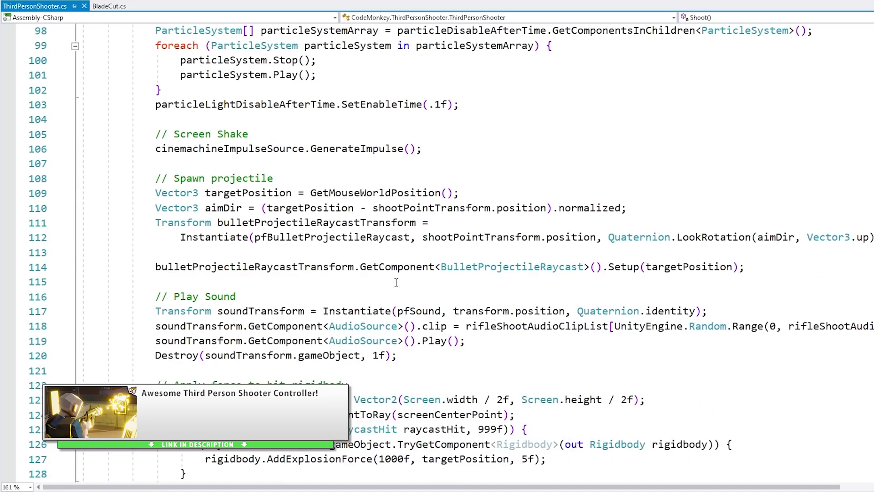
left_click(277, 196)
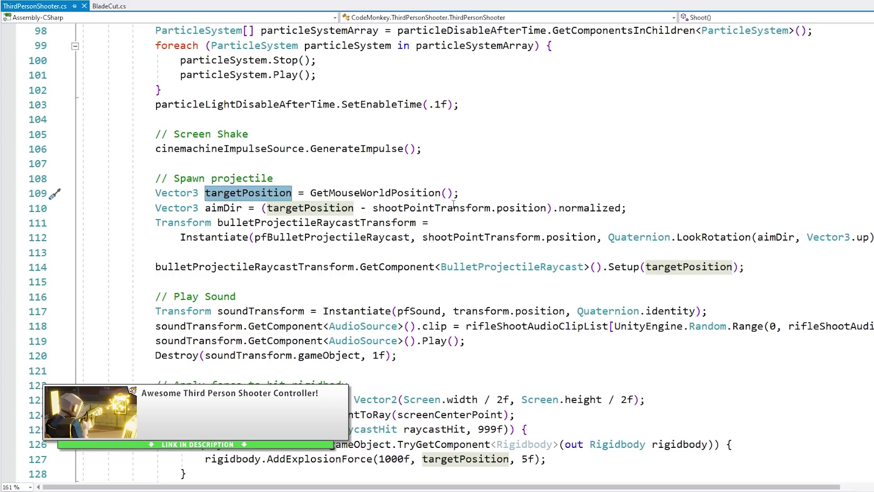
scroll(238, 353, "down", 3)
left_click(369, 408)
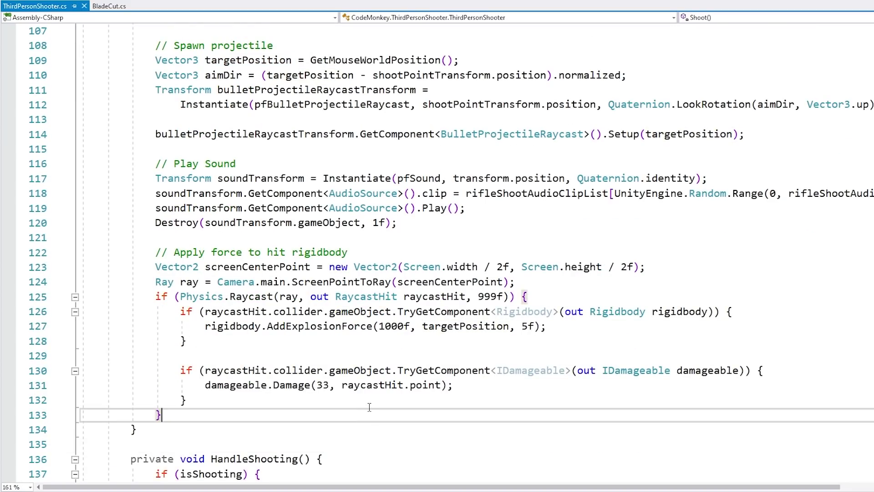
key("Return")
key("Return")
type("rayfire")
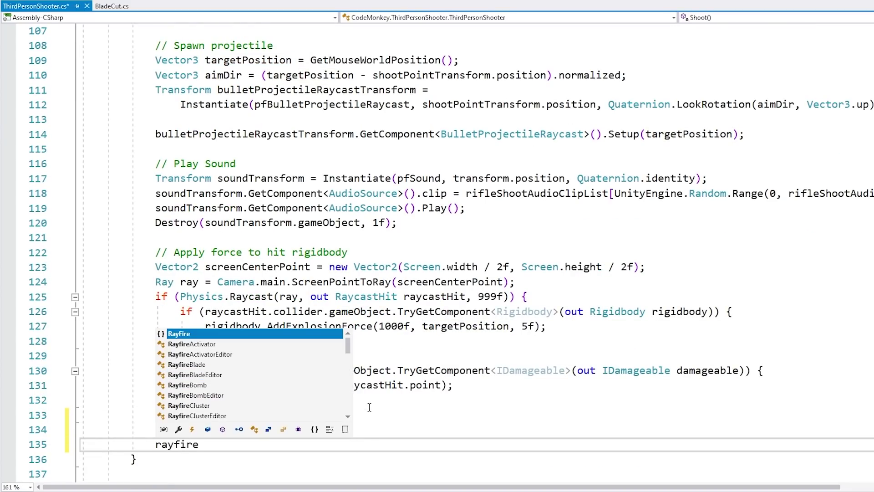
type("taGunTarget.position = targetPosition;")
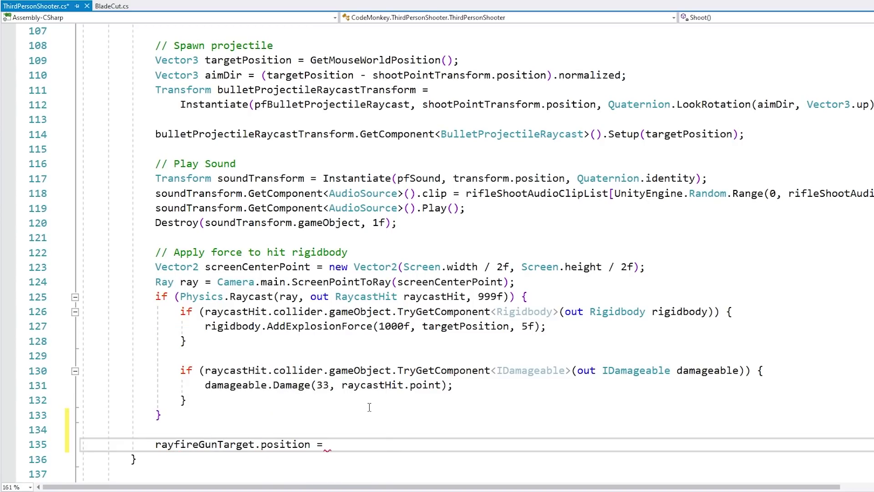
key("End")
Step: Call rayfireGun.Shoot() on a new line after the rayfireGunTarget position assignment in Shoot()
key("Return")
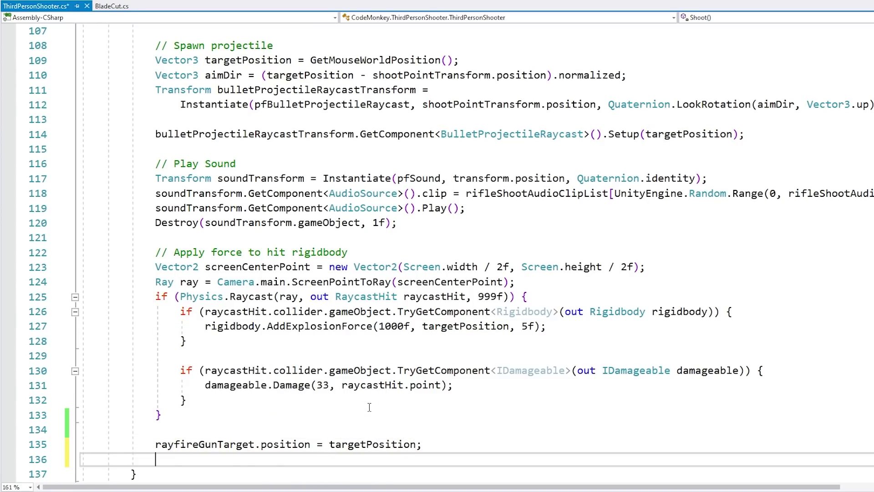
type("rayfireGun.")
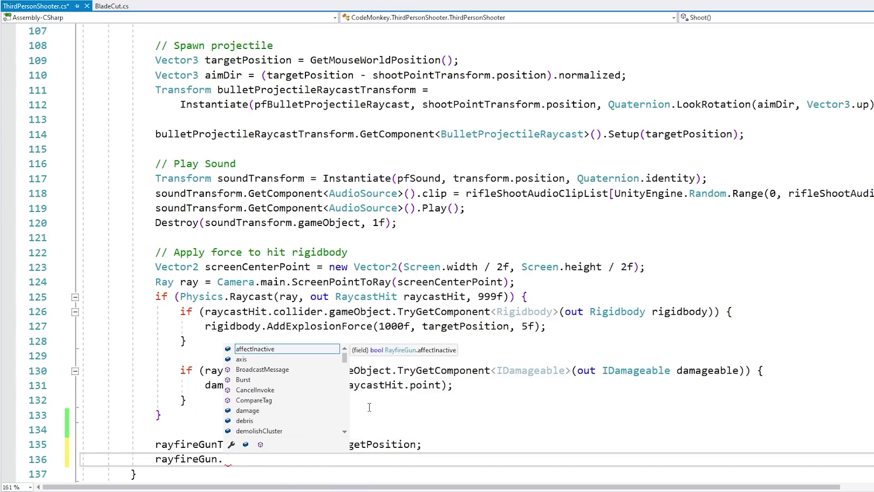
type("shoo")
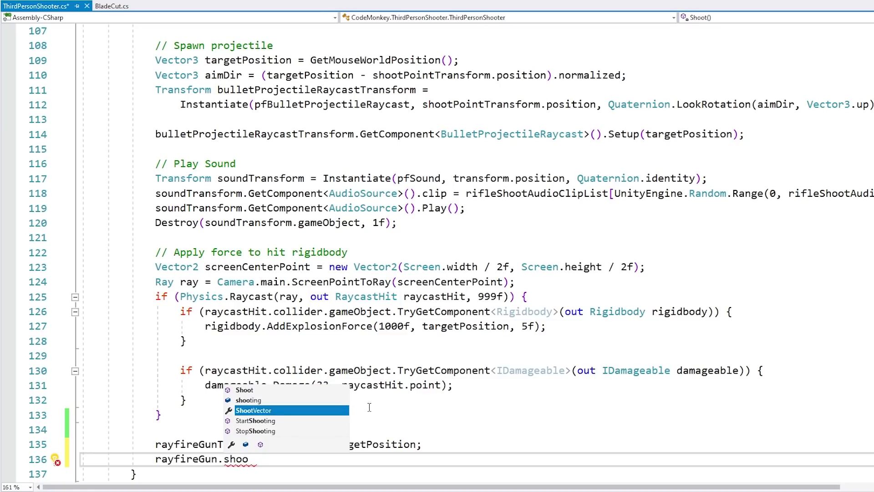
key("Up")
key("Up")
type("t();")
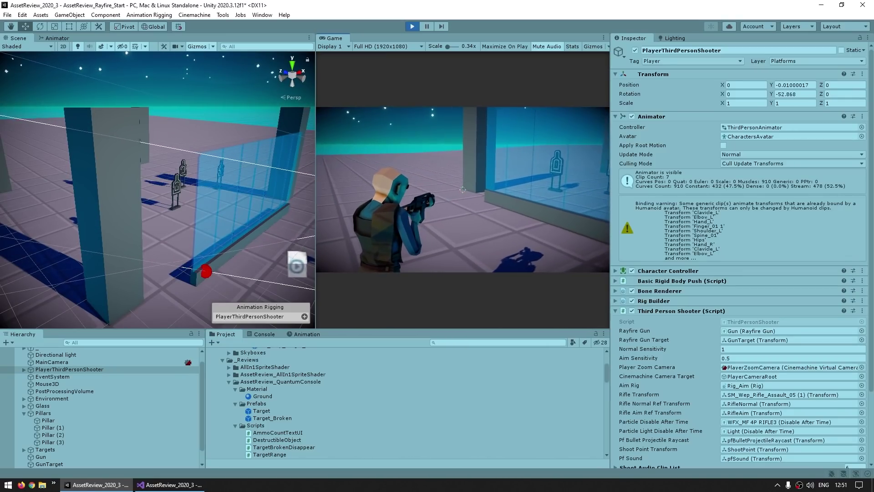
Step: Switch to Unity and test firing the rifle at several spots around the glass wall in the running game
left_click(462, 189)
left_click(462, 190)
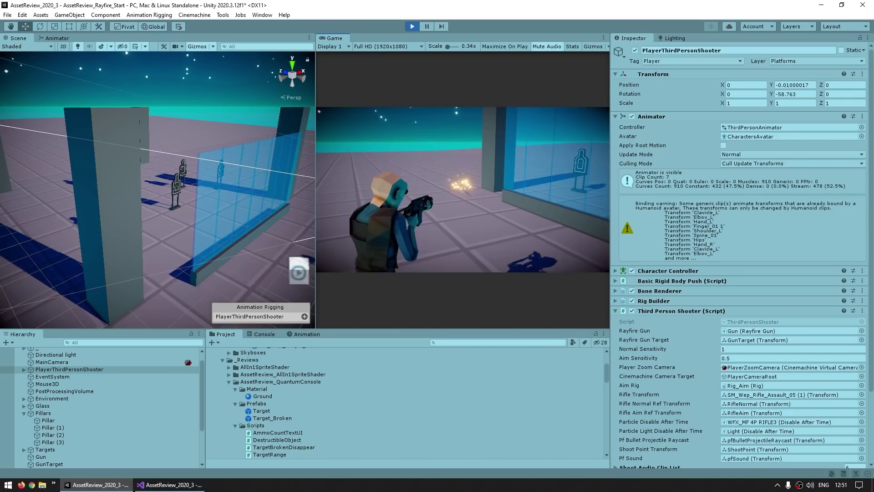
left_click(463, 190)
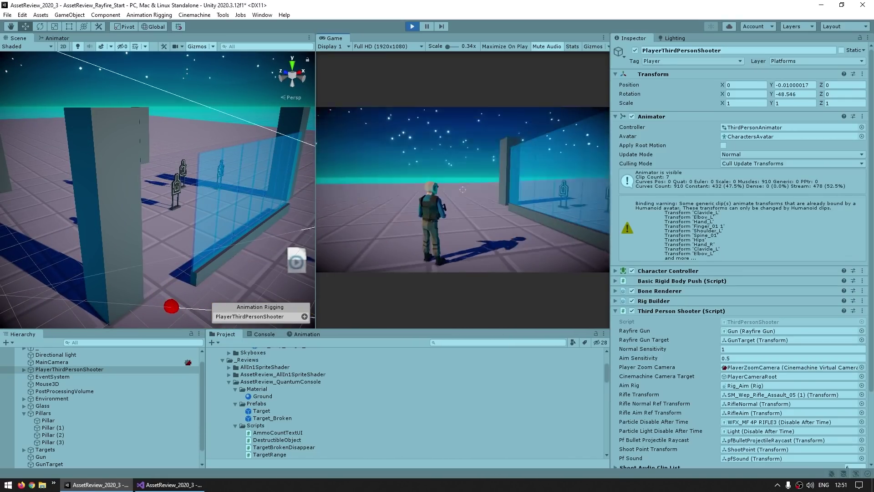
key("Escape")
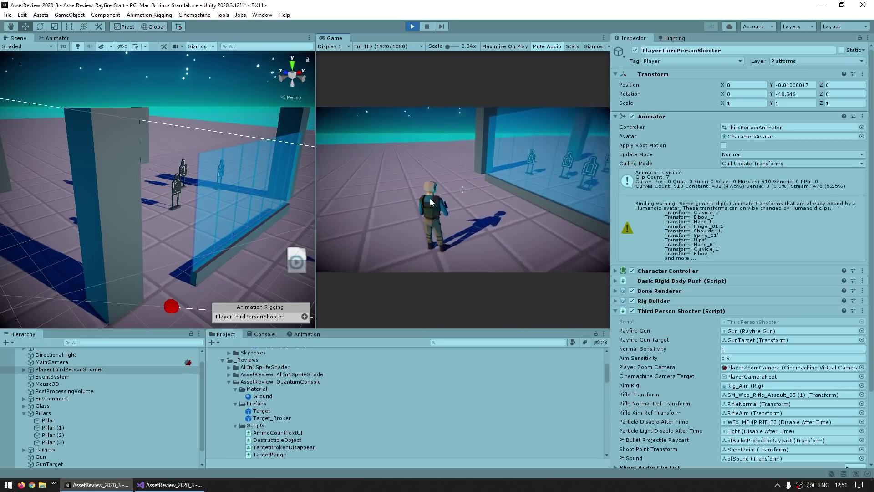
left_click(429, 198)
left_click(463, 189)
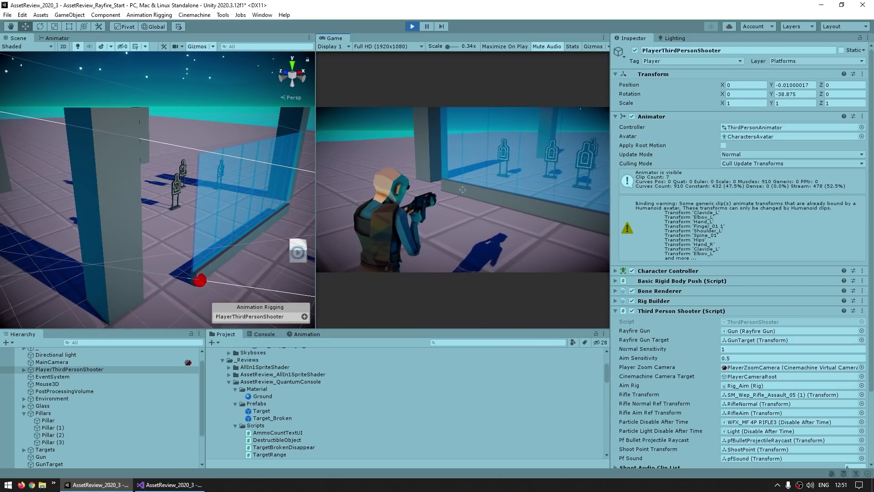
left_click(463, 190)
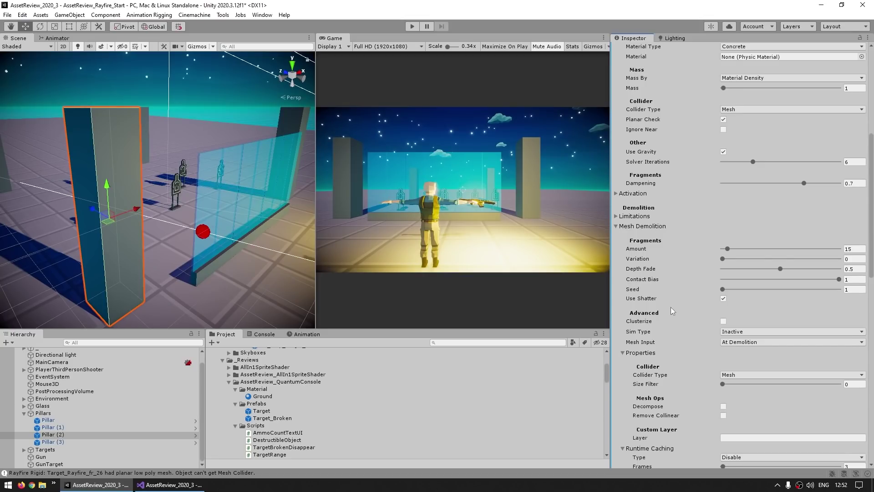
Step: Set the activation By Offset of Pillar (2)'s Rayfire Rigid component to 0.1 and open its prefab overrides
scroll(651, 272, "up", 3)
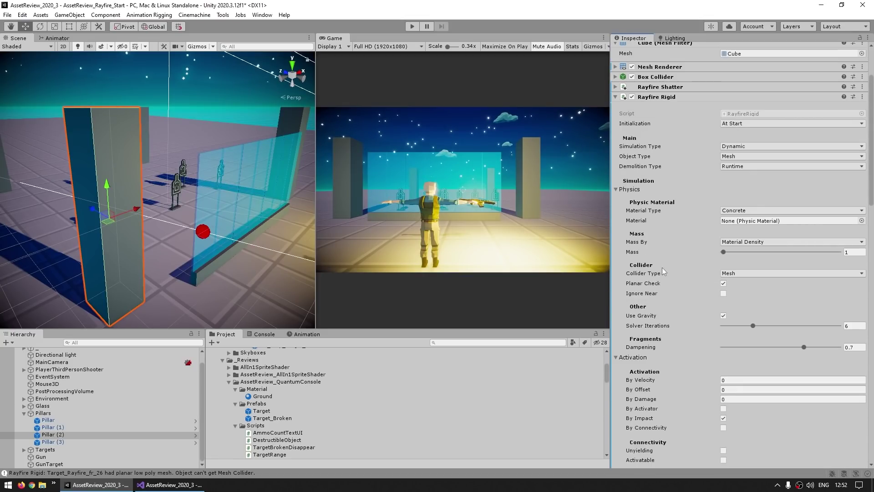
scroll(662, 266, "down", 6)
left_click(640, 235)
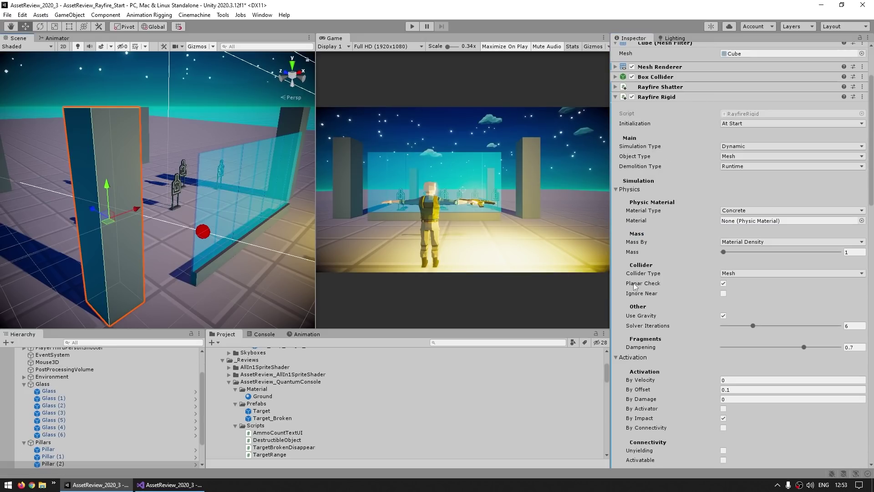
scroll(659, 262, "up", 3)
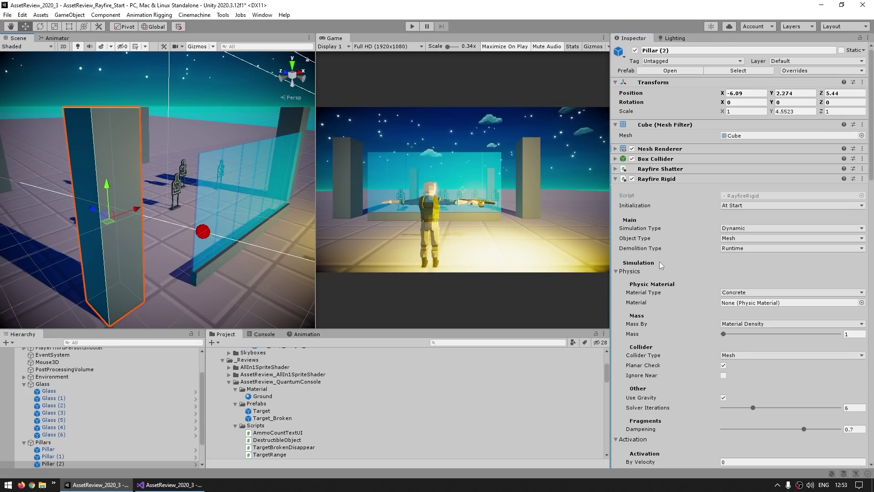
left_click(823, 69)
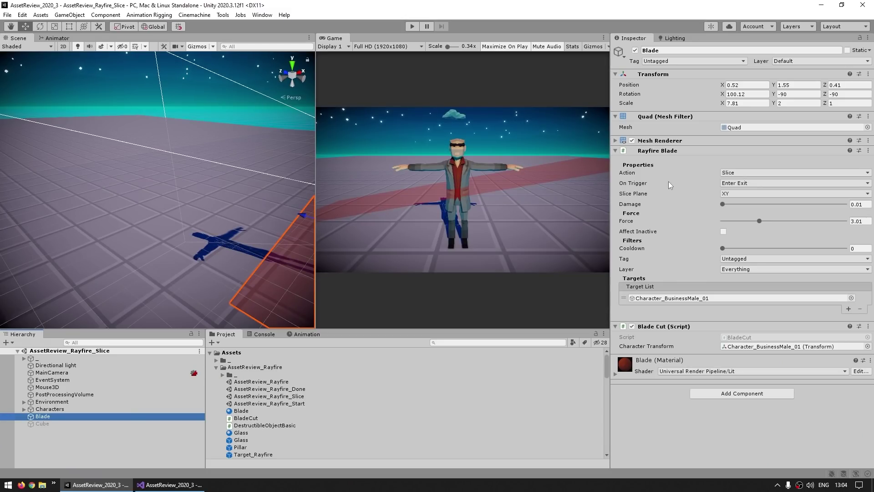
Step: In the slice scene, examine the Rayfire Rigid settings of Character_BusinessMale_01 and the Rayfire Blade settings of the Blade object
left_click(24, 409)
left_click(69, 416)
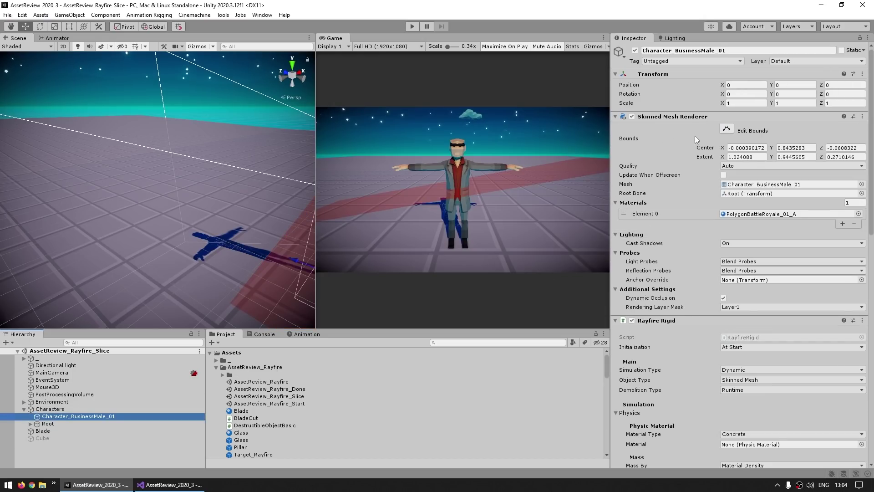
scroll(704, 204, "down", 6)
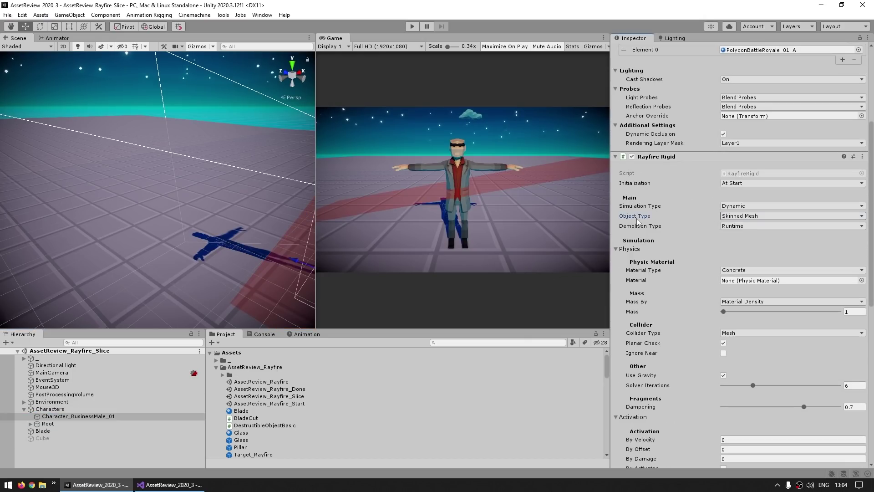
left_click(659, 217)
scroll(660, 217, "down", 6)
scroll(664, 283, "down", 6)
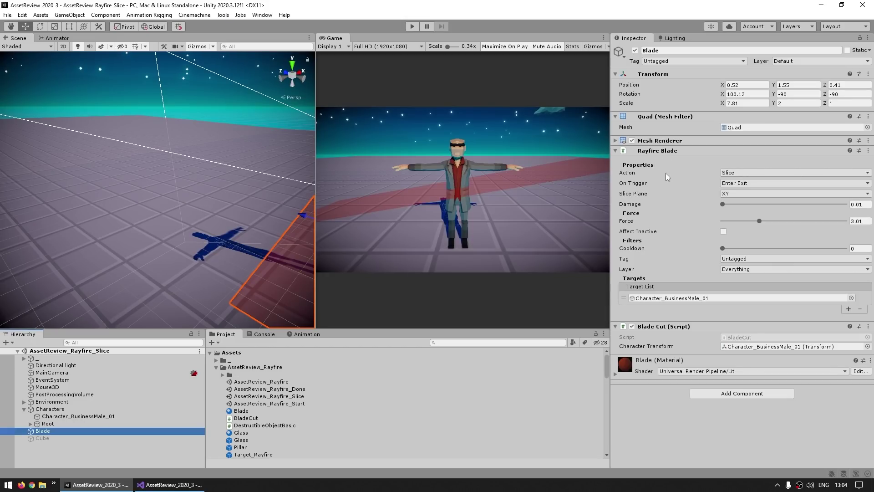
mouse_move(665, 173)
mouse_move(679, 226)
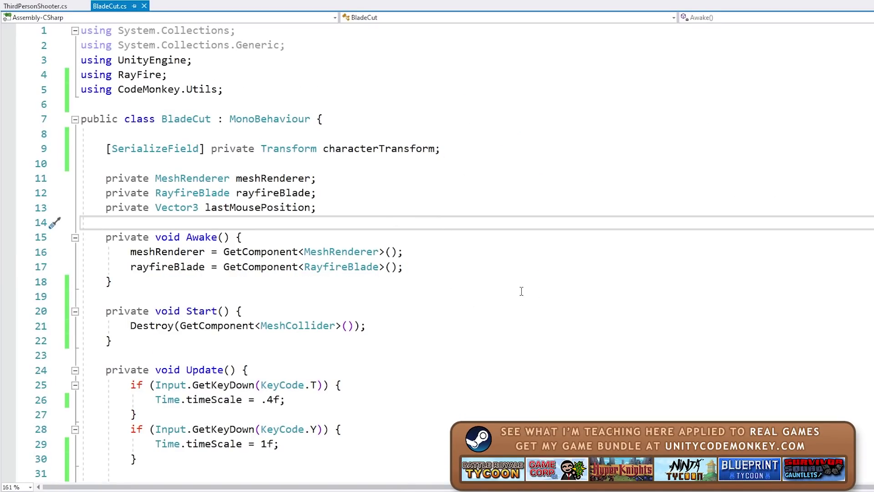
Step: In Visual Studio, review how BladeCut.cs slices the target in Update() and adds the resulting fragments to the blade's targets
left_click(181, 267)
scroll(477, 267, "down", 6)
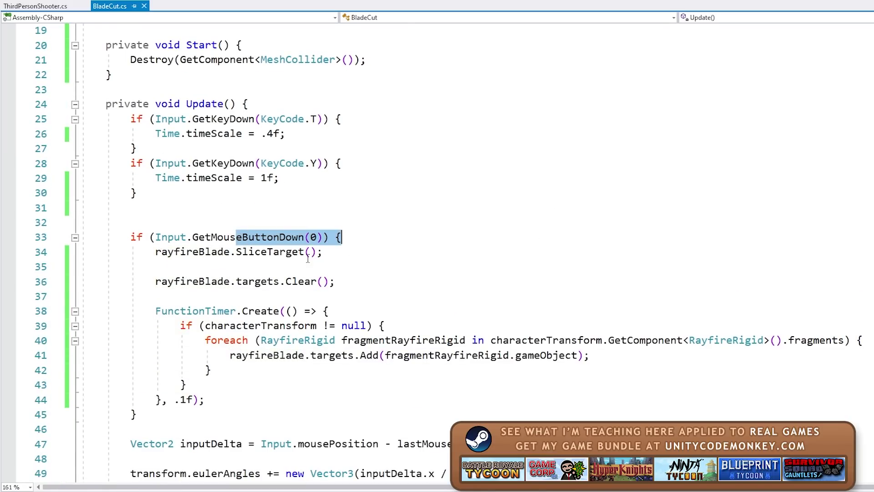
left_click(199, 253)
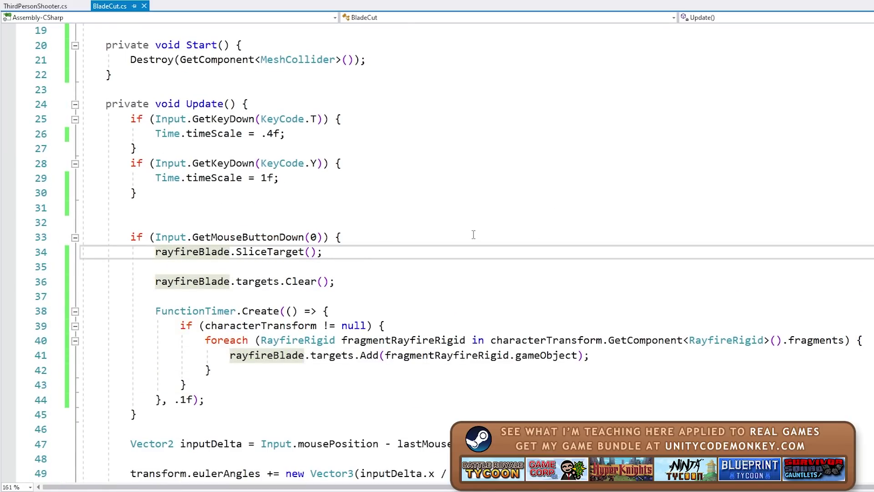
left_click(554, 340)
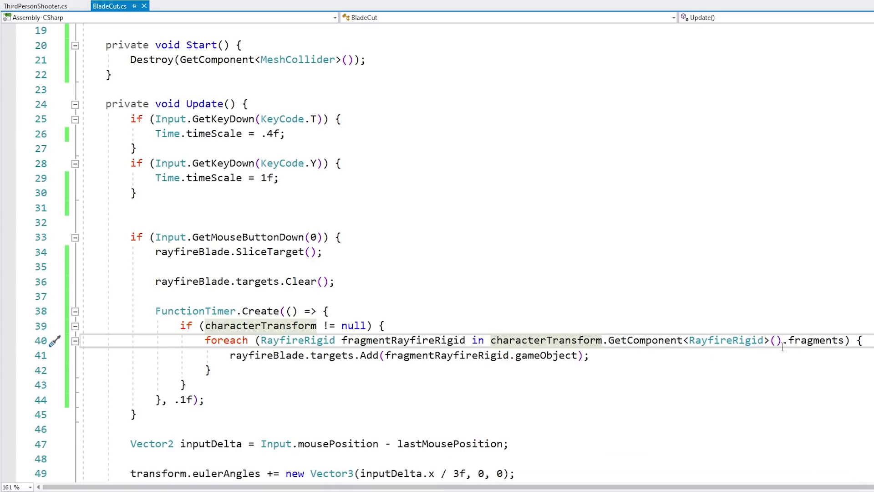
left_click_drag(814, 341, 826, 341)
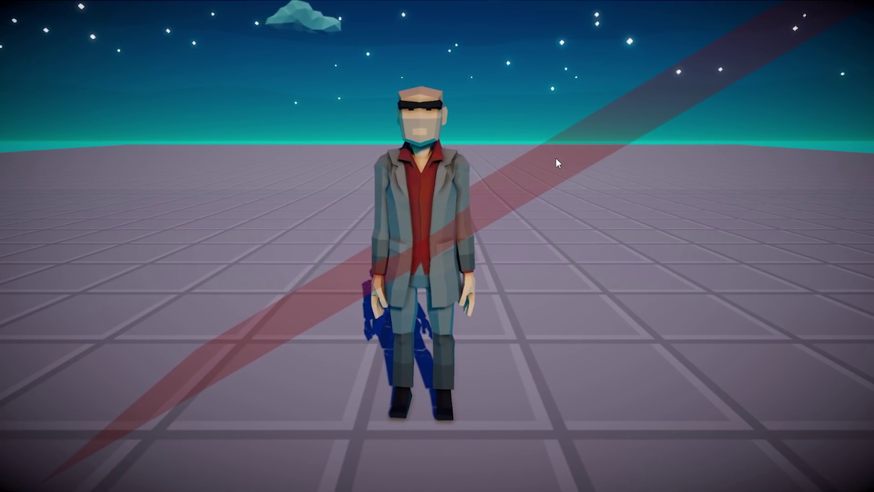
Step: Switch to the running slice game and cut the character with the diagonally tilted blade
left_click(556, 157)
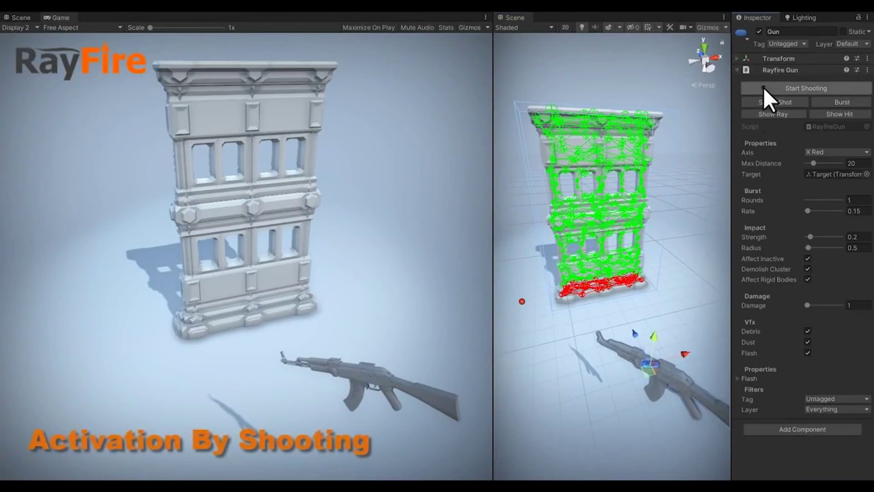
Step: Start continuous shooting with the Rayfire Gun and move its target across the building facade
left_click(763, 87)
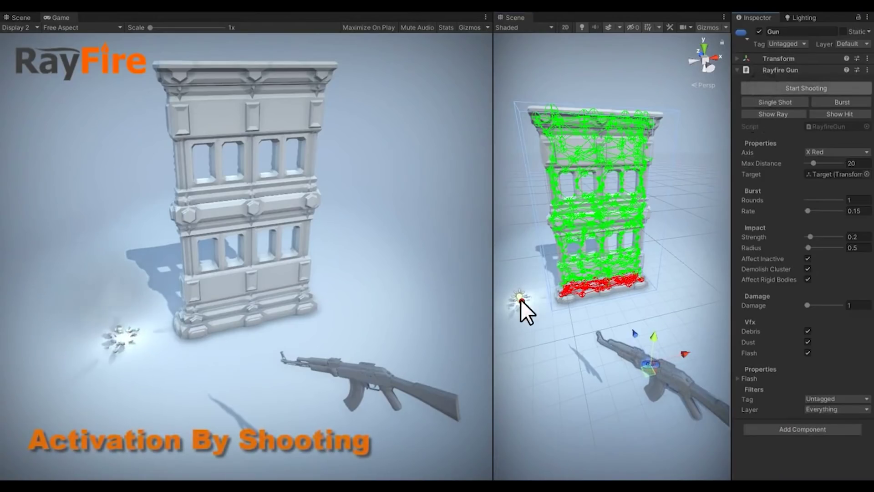
left_click(521, 300)
left_click_drag(521, 300, 722, 244)
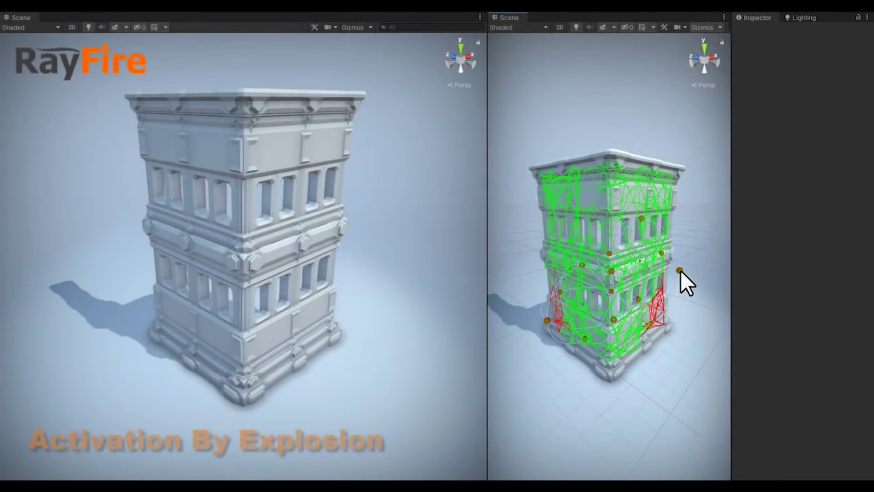
Step: Select two Rayfire Bombs around the building, one on each side, and explode them one after the other
left_click(680, 270)
left_click(773, 88)
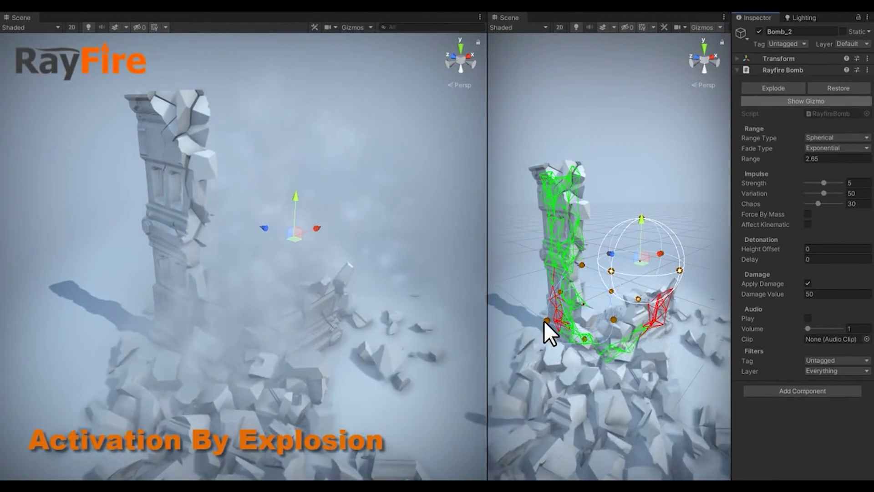
left_click(545, 321)
left_click(783, 92)
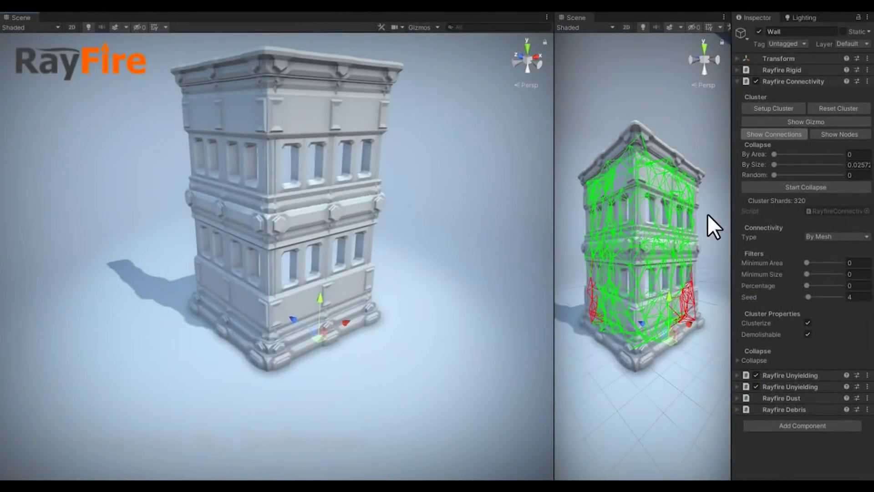
Step: Raise the By Size collapse value in the Wall's Rayfire Connectivity component
left_click_drag(775, 164, 812, 165)
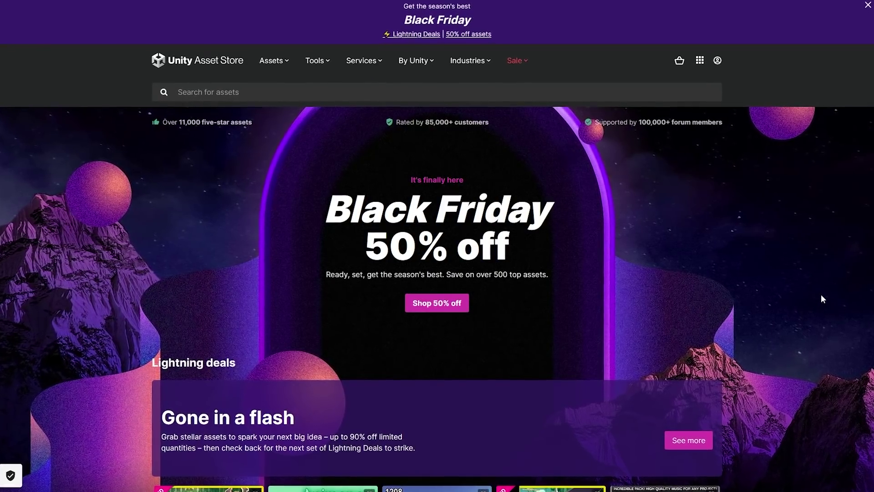